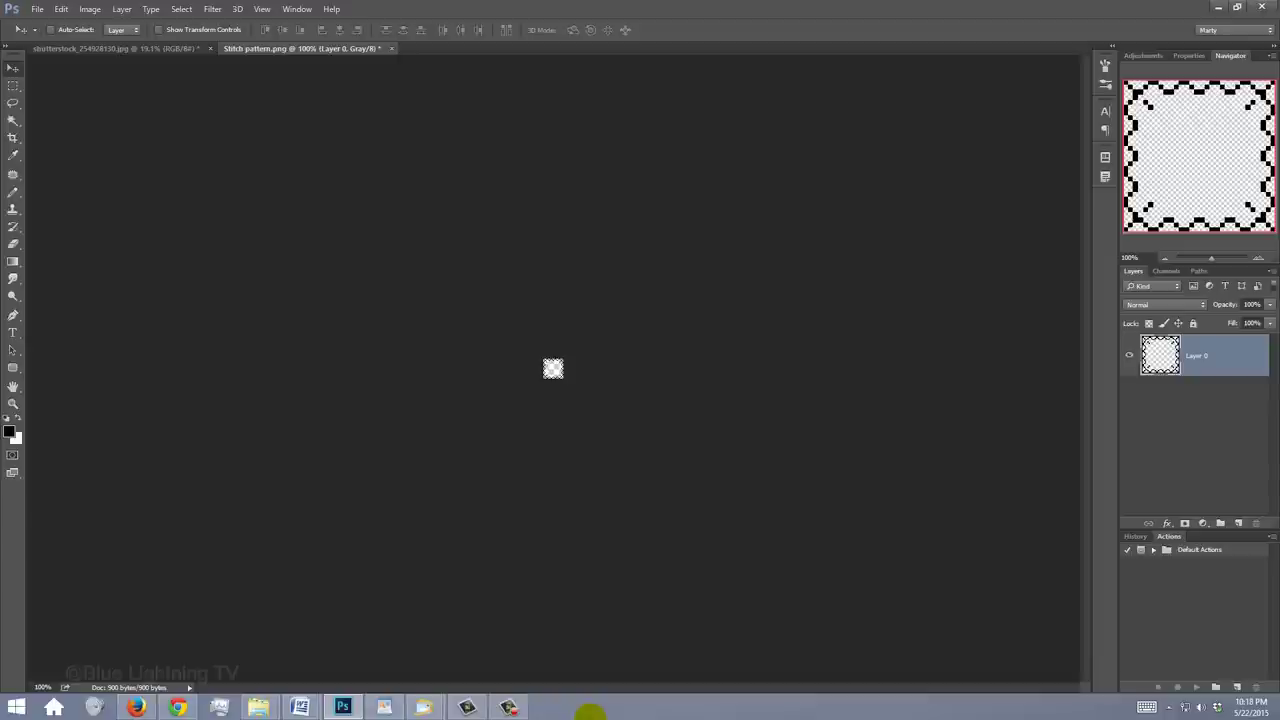
Step: Fit the Stitch pattern.png tile to the screen so its black stitch border fills the view
{"action": "key", "text": "ctrl+0"}
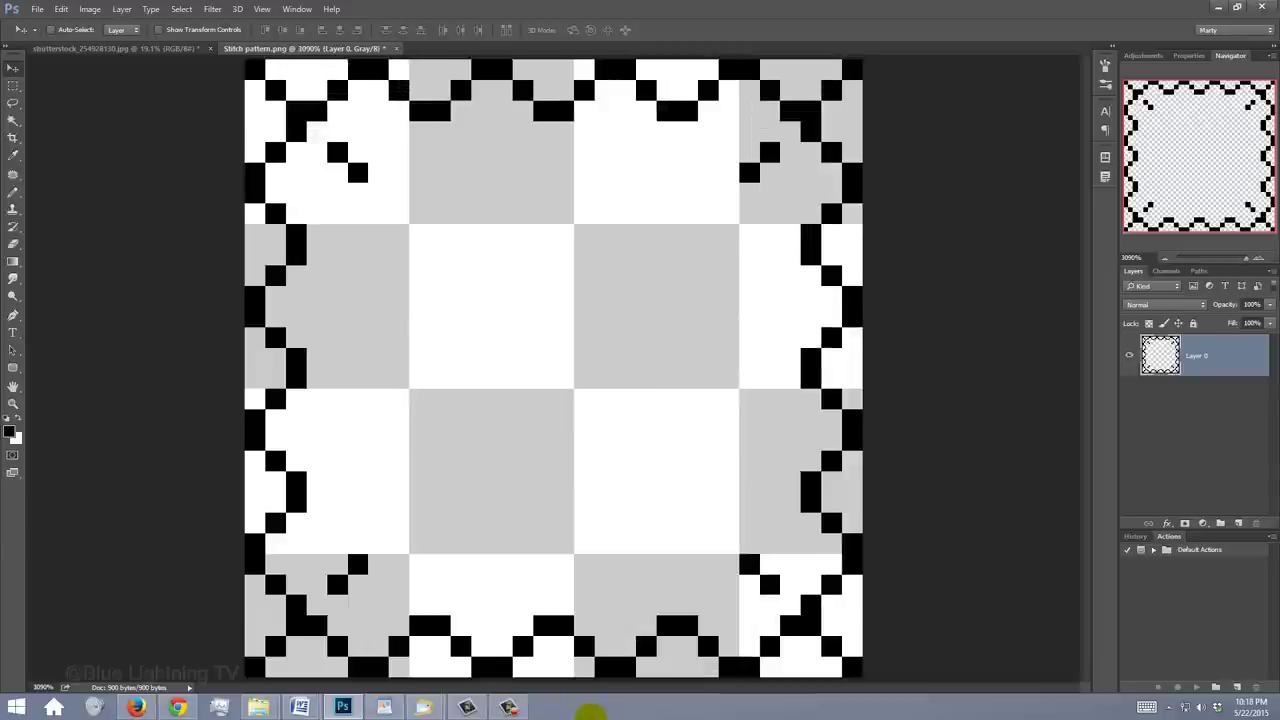
Step: Convert the donut portrait's Background layer into a smart object, which becomes Layer 0
{"action": "left_click", "coordinate": [175, 48]}
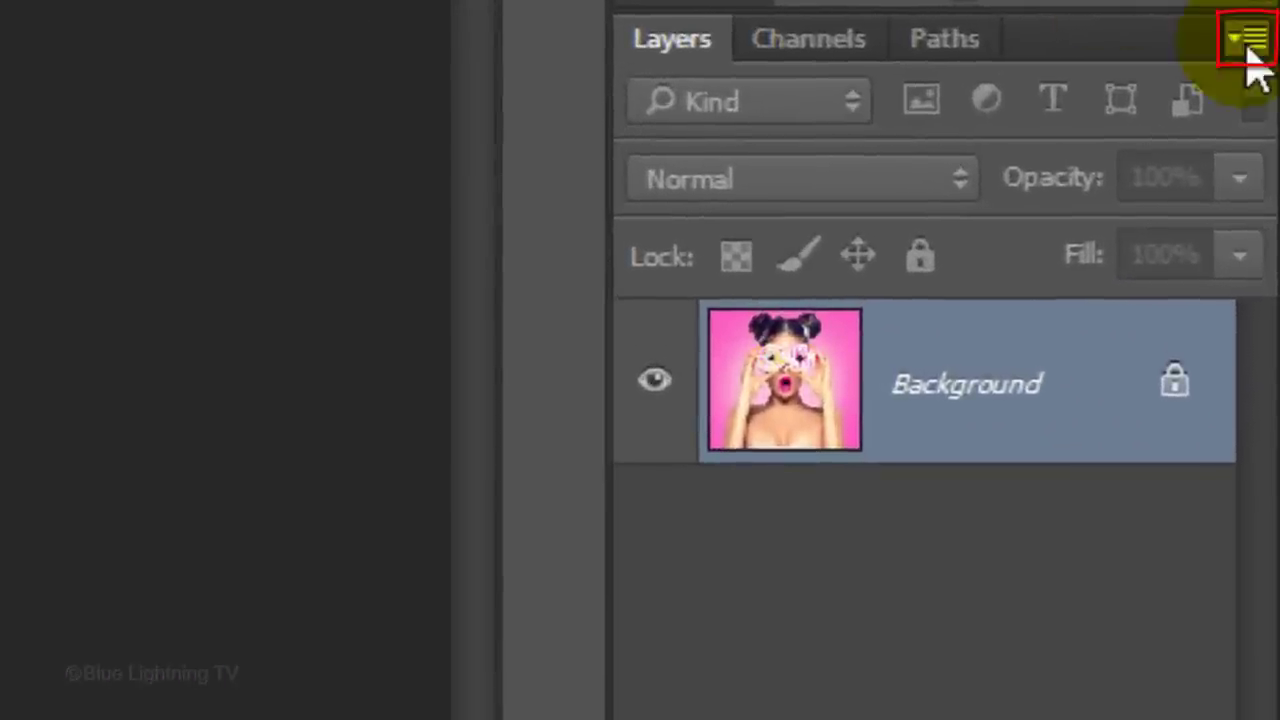
{"action": "left_click", "coordinate": [1250, 42]}
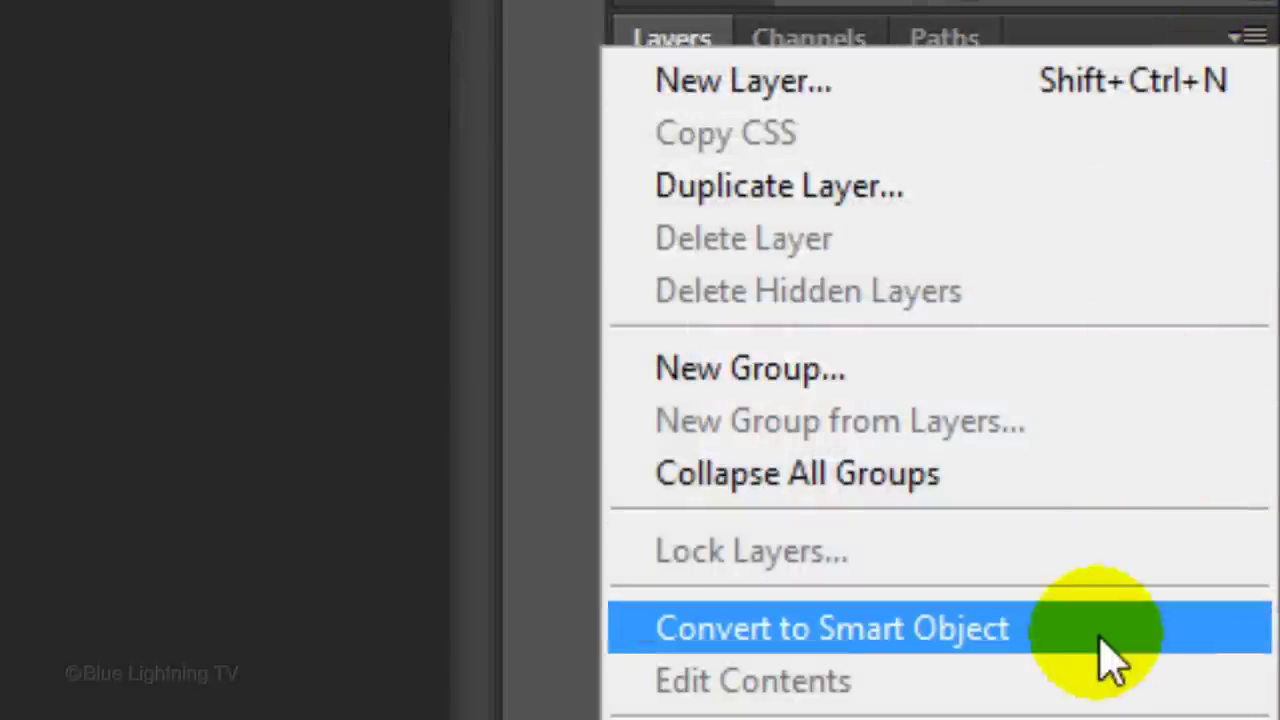
{"action": "left_click", "coordinate": [1108, 656]}
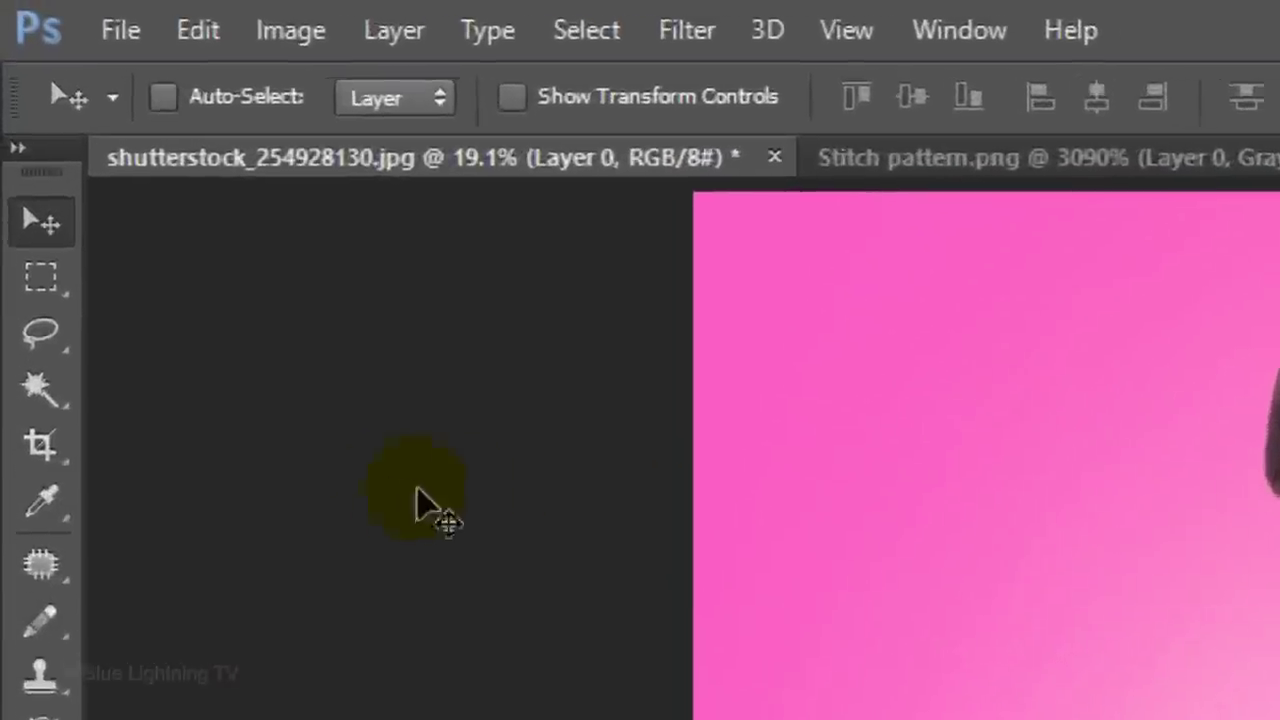
Step: Crop the donut portrait to an 870 × 870 px square centred on her face and donuts
{"action": "left_click_drag", "start_coordinate": [48, 503], "coordinate": [278, 480]}
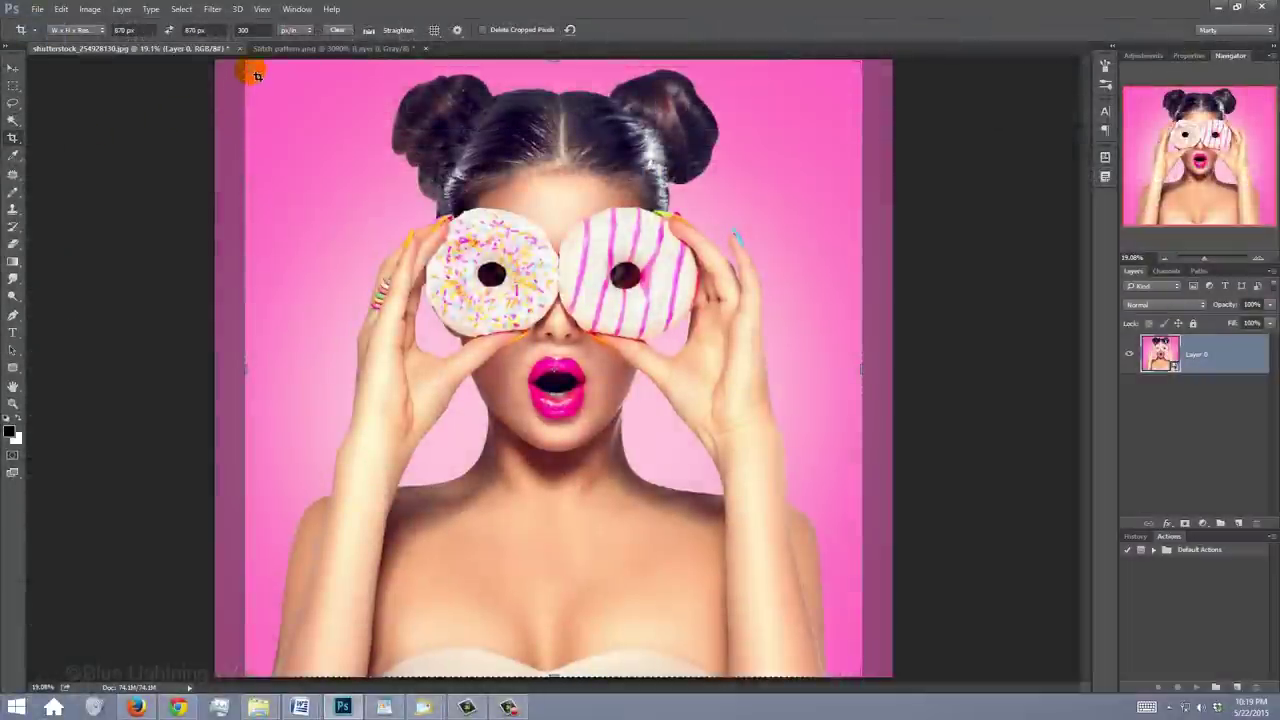
{"action": "left_click_drag", "start_coordinate": [257, 76], "coordinate": [333, 190]}
{"action": "left_click_drag", "start_coordinate": [547, 248], "coordinate": [663, 477]}
{"action": "mouse_move", "coordinate": [745, 180]}
{"action": "left_mouse_down"}
{"action": "mouse_move", "coordinate": [760, 166]}
{"action": "mouse_move", "coordinate": [729, 194]}
{"action": "mouse_move", "coordinate": [745, 204]}
{"action": "left_mouse_up"}
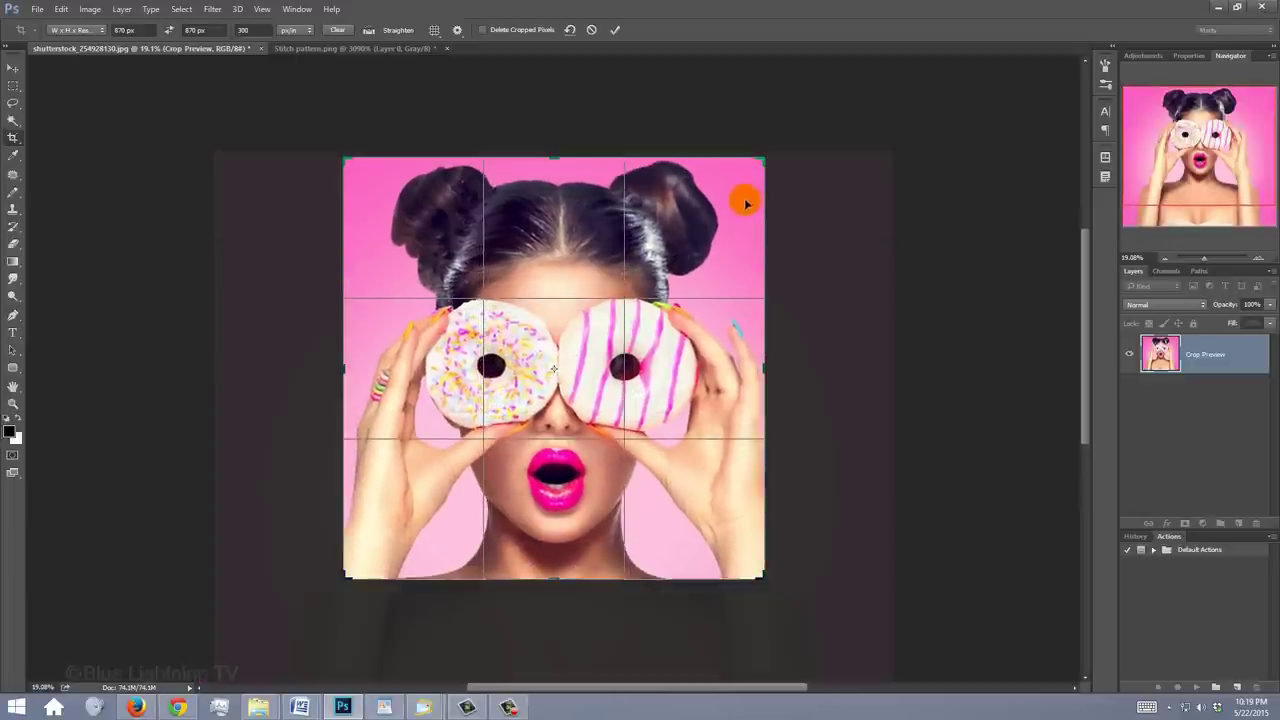
{"action": "left_click", "coordinate": [615, 31]}
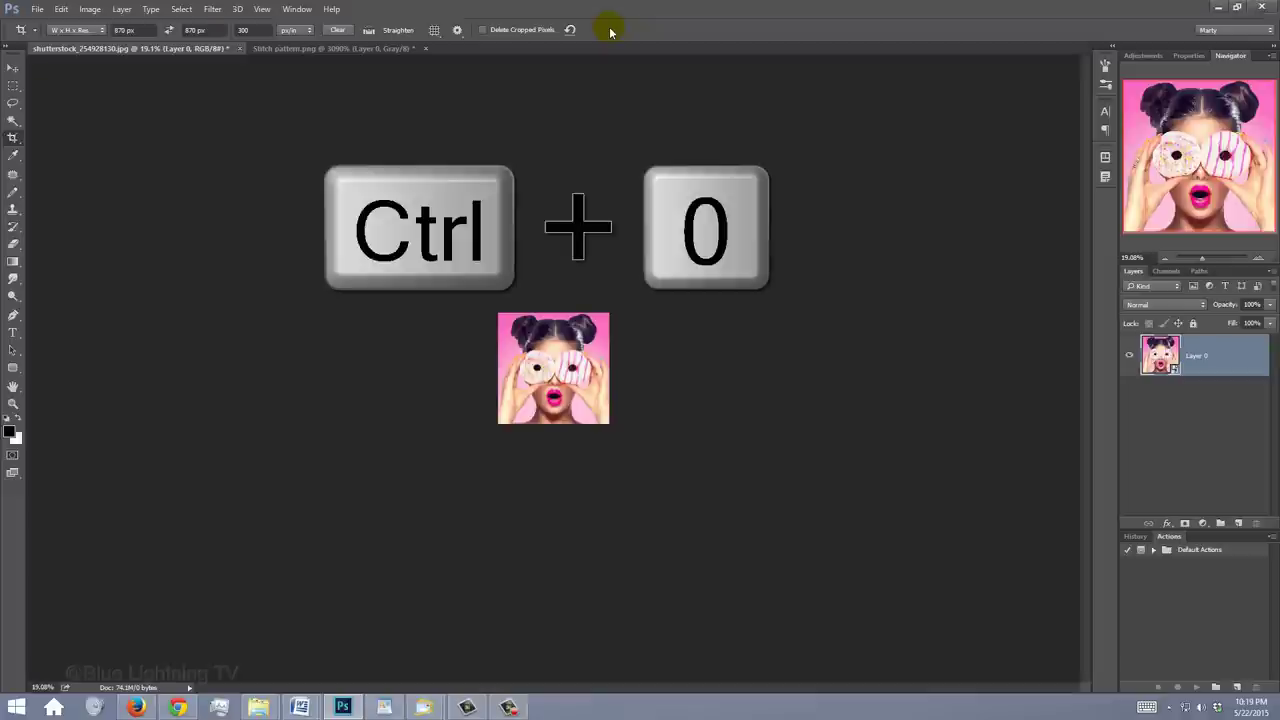
Step: Apply a Mosaic smart filter with a 30-square cell size to the cropped portrait
{"action": "key", "text": "ctrl+0"}
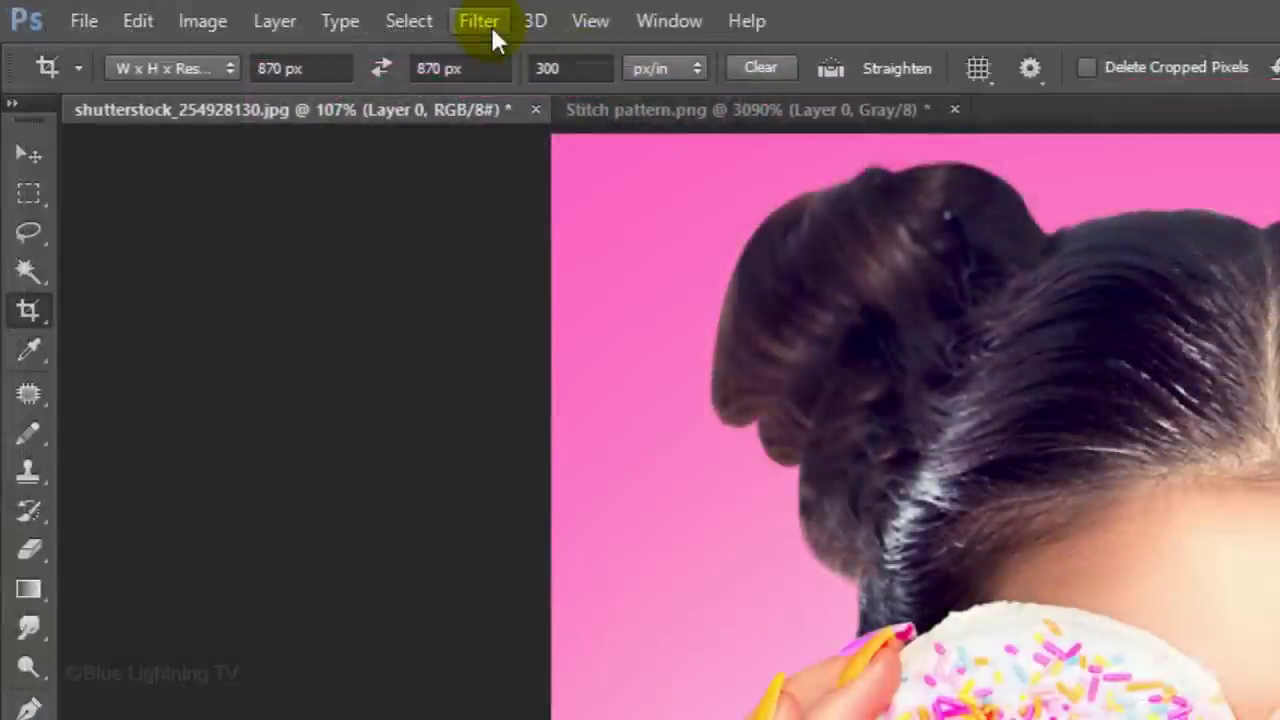
{"action": "left_click", "coordinate": [479, 21]}
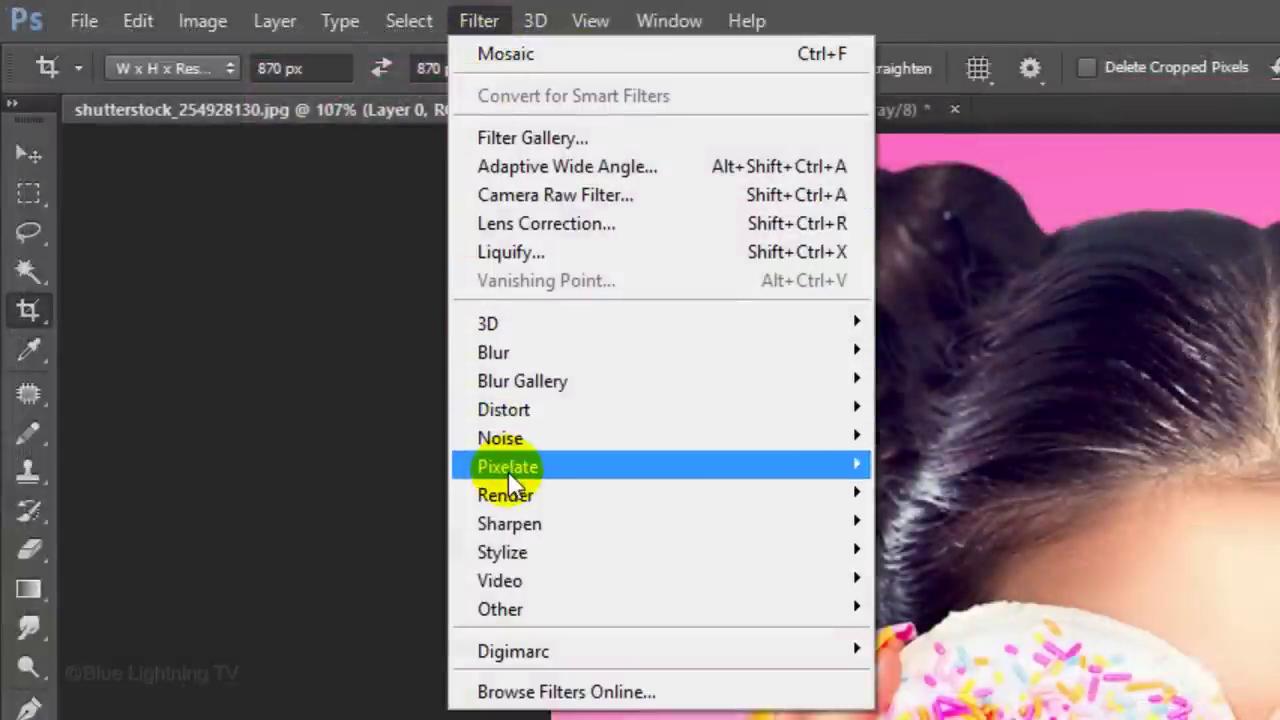
{"action": "mouse_move", "coordinate": [510, 472]}
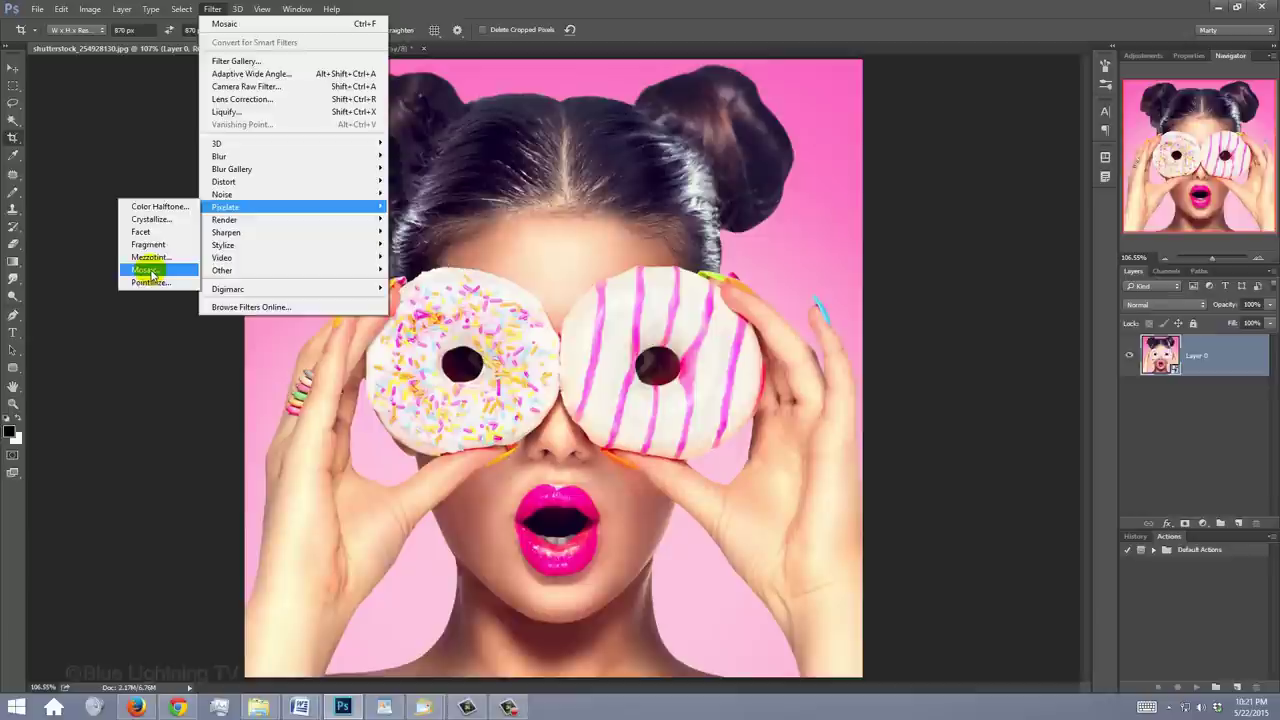
{"action": "left_click", "coordinate": [338, 608]}
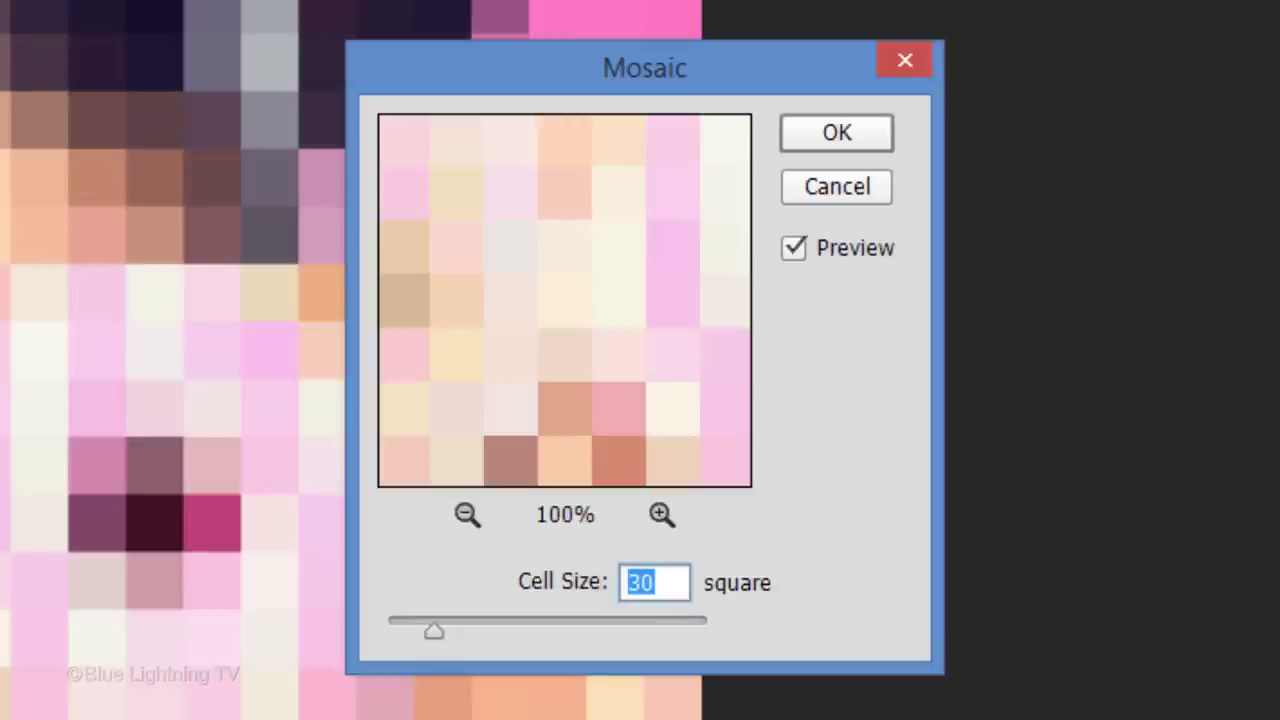
{"action": "left_click", "coordinate": [858, 131]}
{"action": "key", "text": "c"}
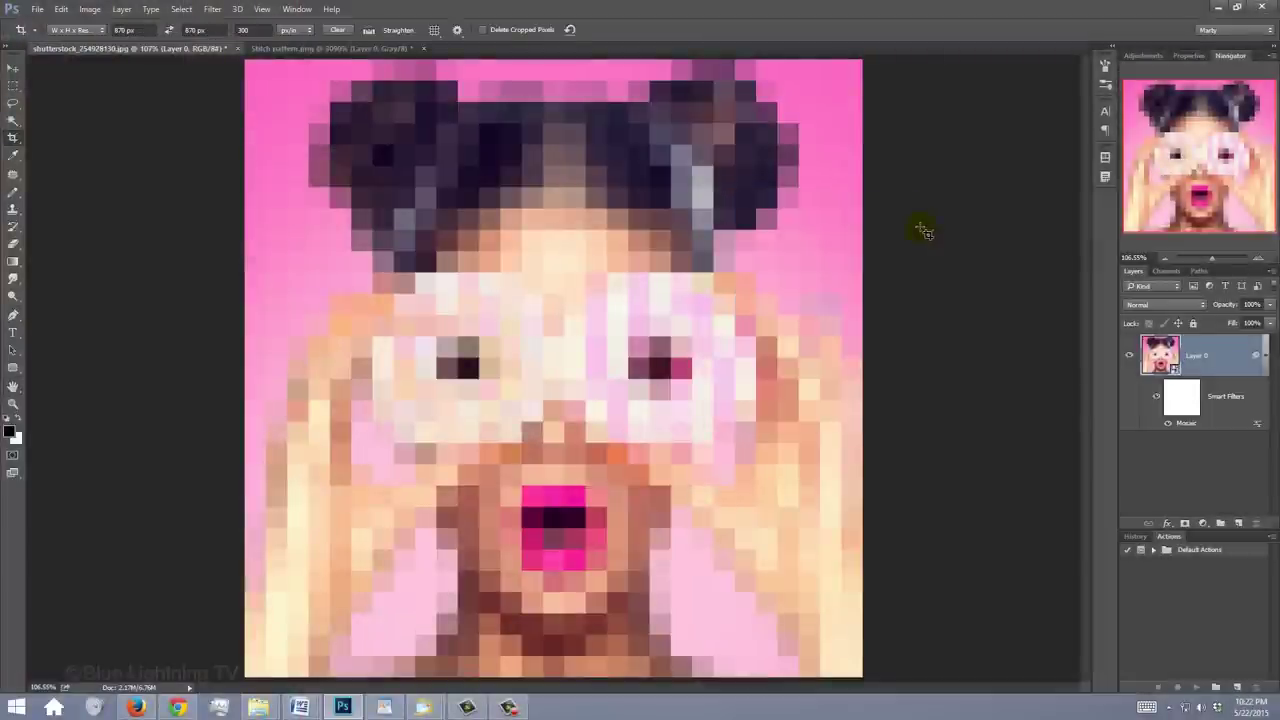
Step: Create a 30 × 30 px, 300 ppi, 8-bit grayscale document named Tuft with a white background
{"action": "key", "text": "ctrl+n"}
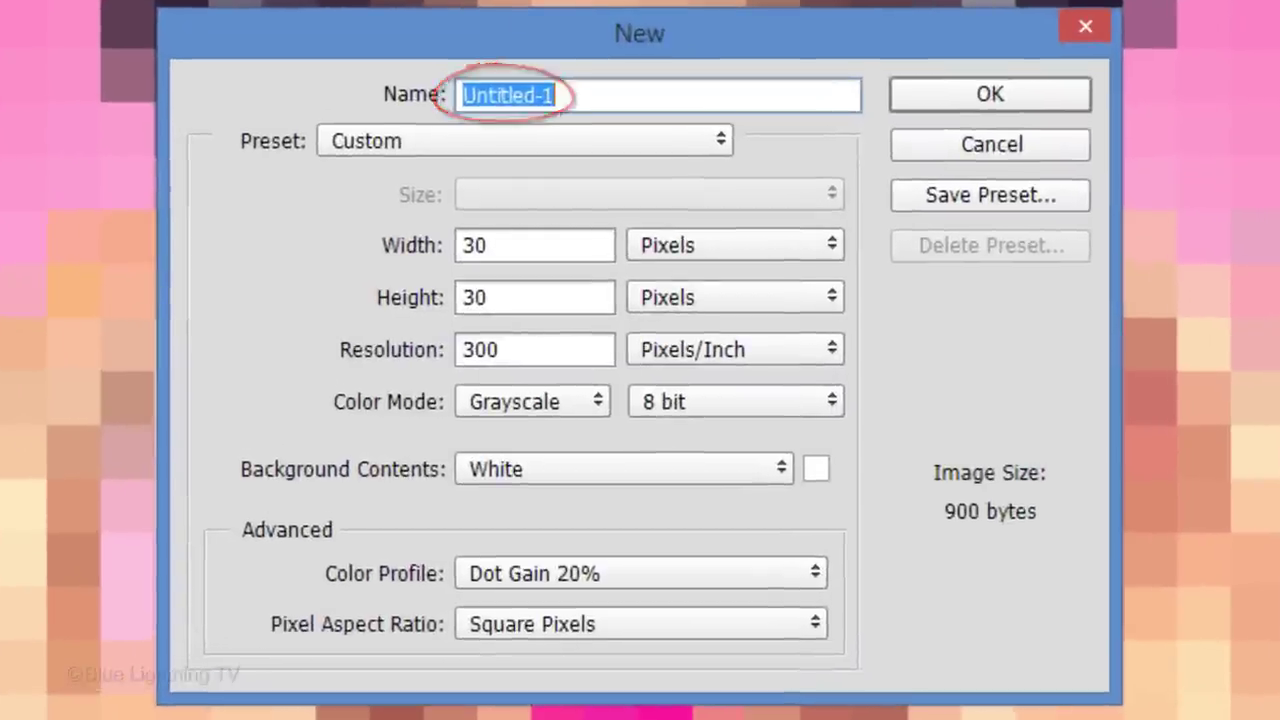
{"action": "type", "text": "Tuft"}
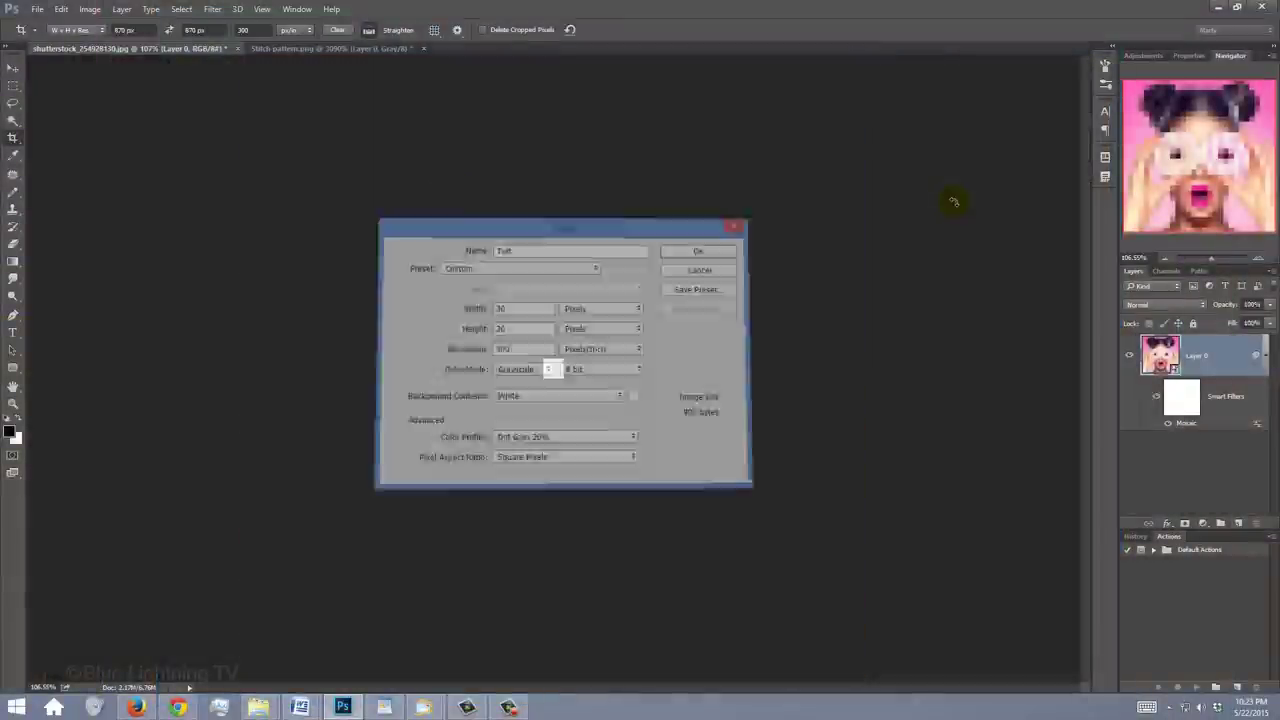
{"action": "key", "text": "Return"}
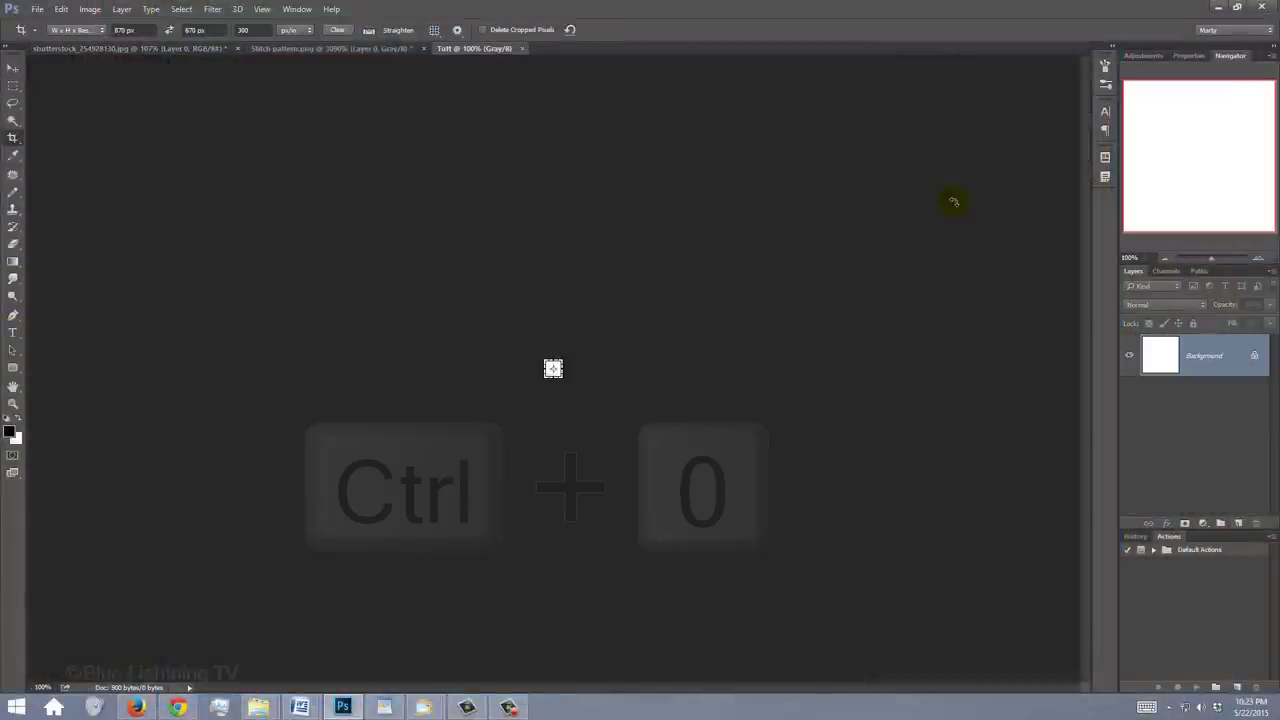
Step: Fill the whole Tuft canvas with 50% Gray at Normal mode and 100% opacity
{"action": "key", "text": "ctrl+0"}
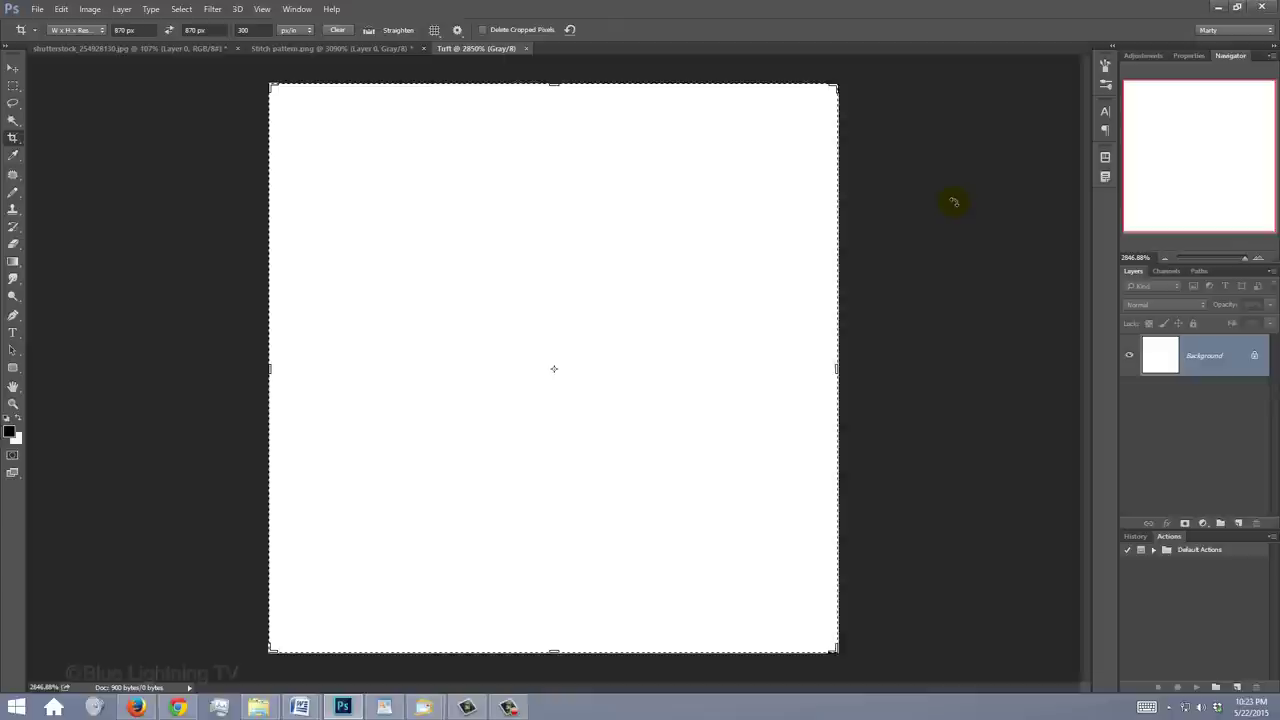
{"action": "key", "text": "shift+F5"}
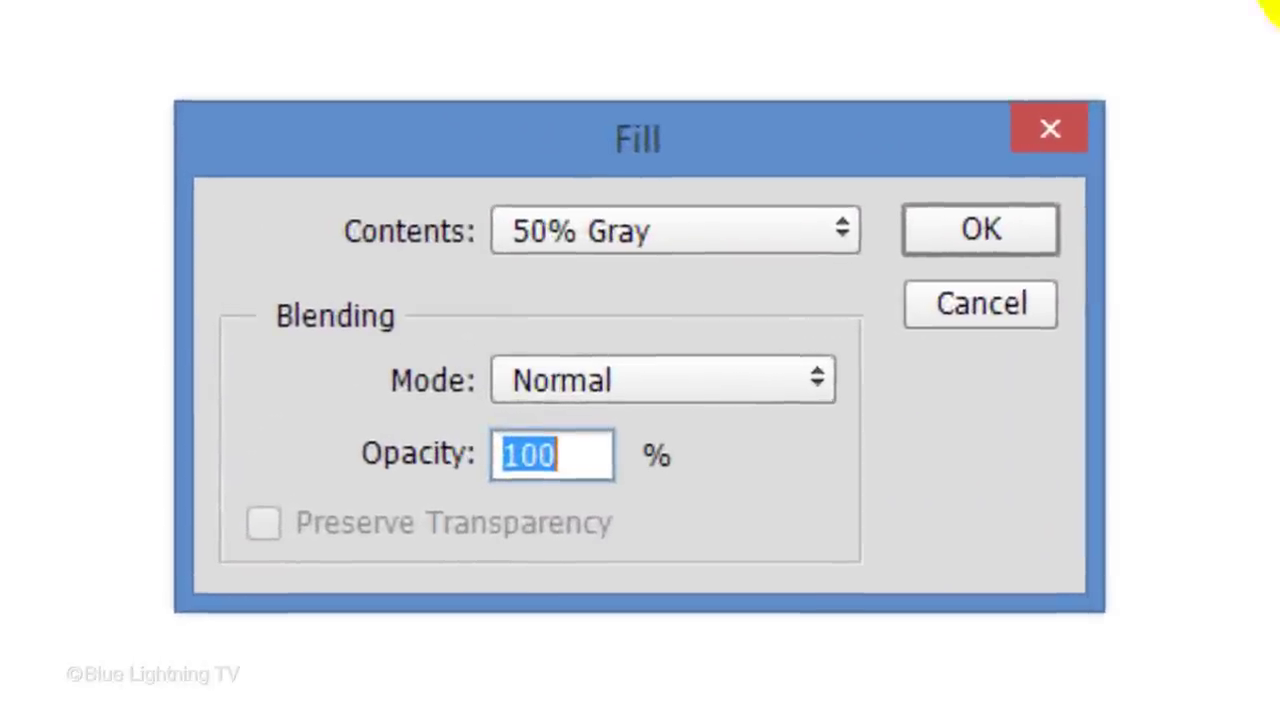
{"action": "left_click", "coordinate": [843, 232]}
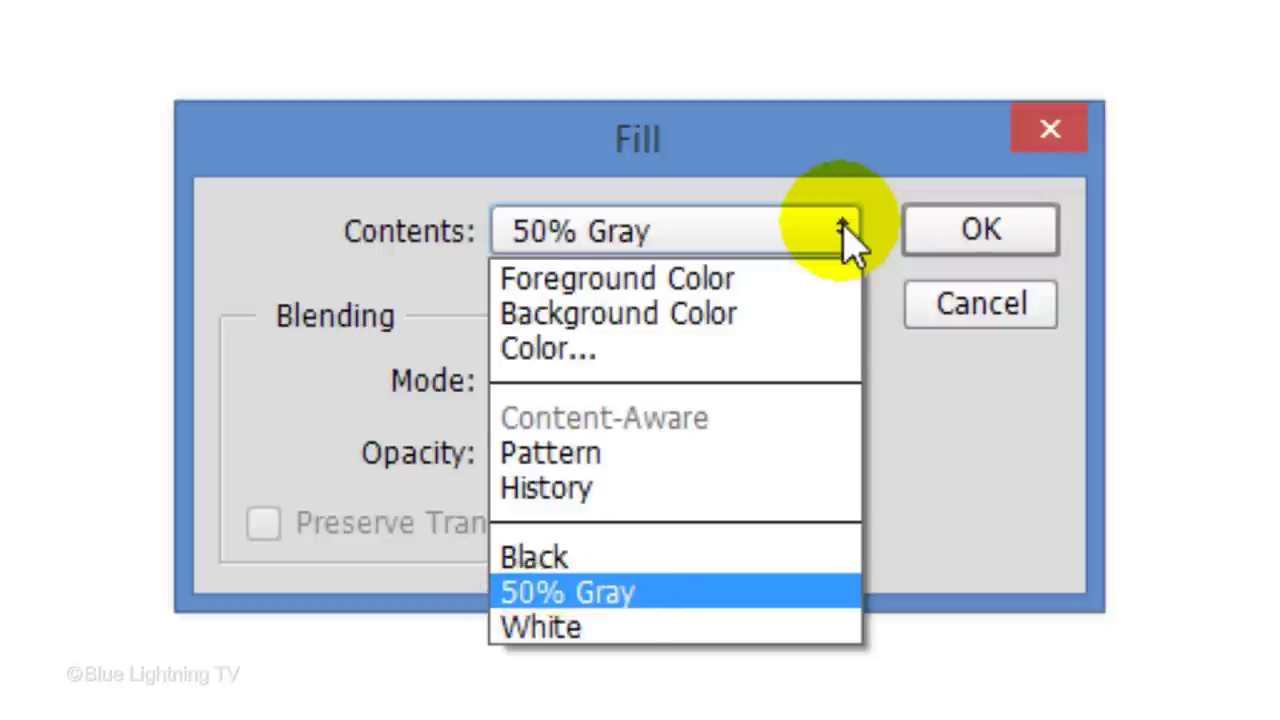
{"action": "left_click", "coordinate": [843, 230]}
{"action": "left_click", "coordinate": [993, 230]}
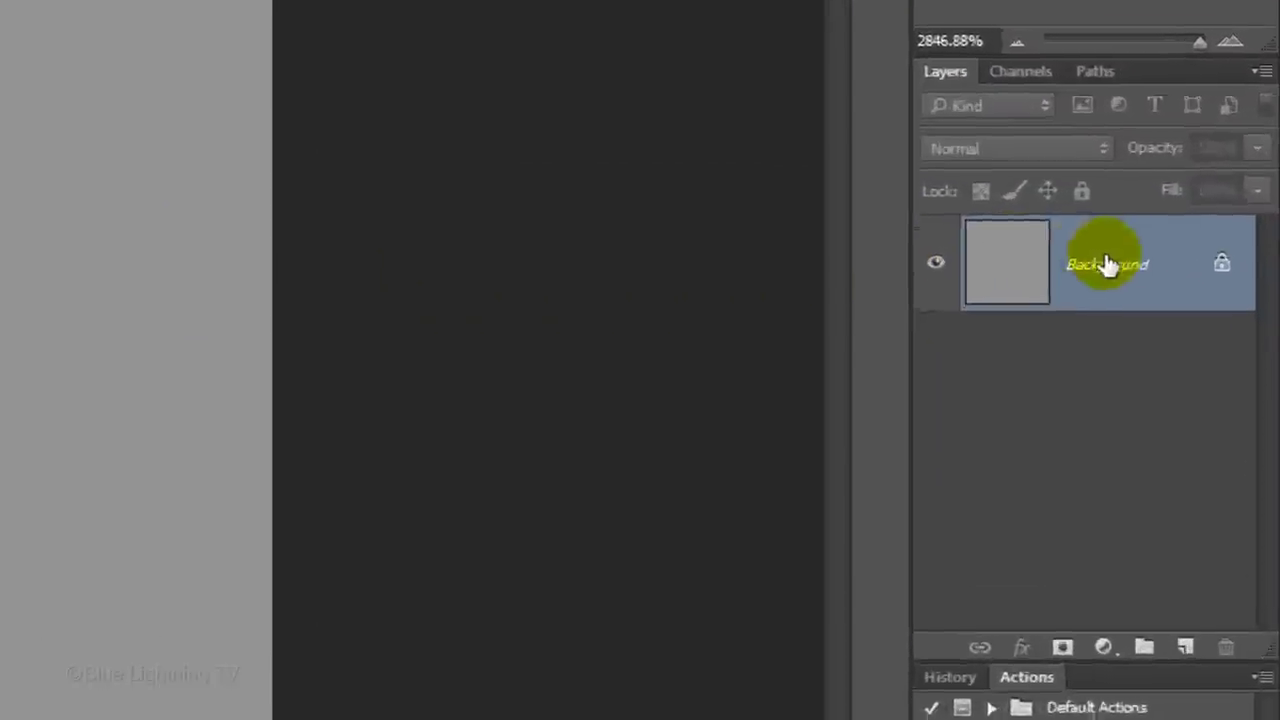
Step: Unlock the Tuft layer and add a 15 px Inner Bevel & Emboss with a non-global lighting angle
{"action": "left_click", "coordinate": [1254, 355]}
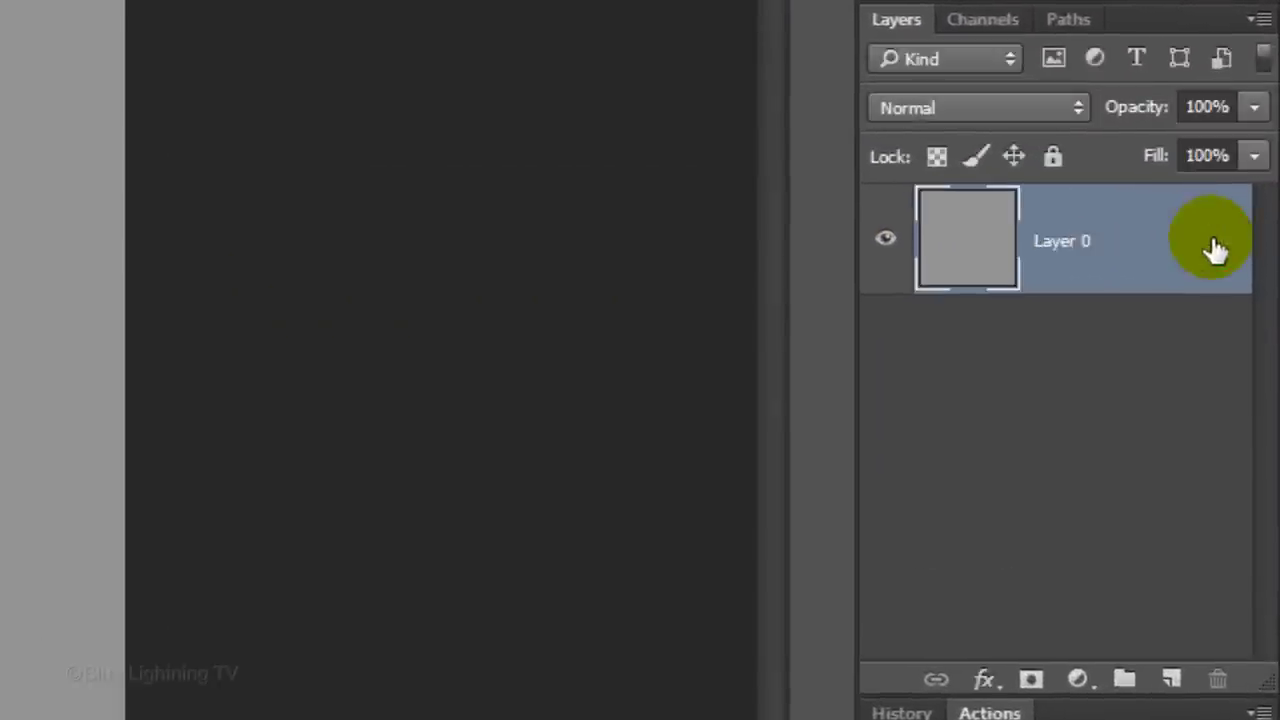
{"action": "left_click", "coordinate": [985, 683]}
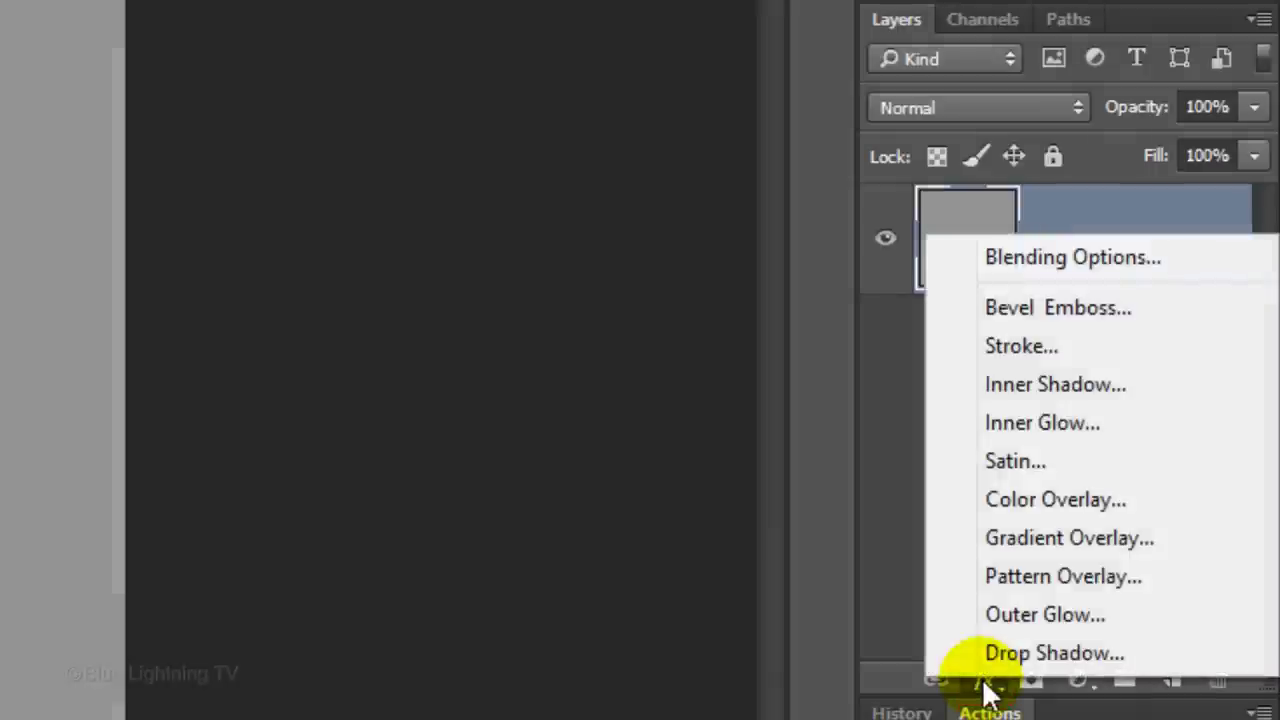
{"action": "left_click", "coordinate": [994, 306]}
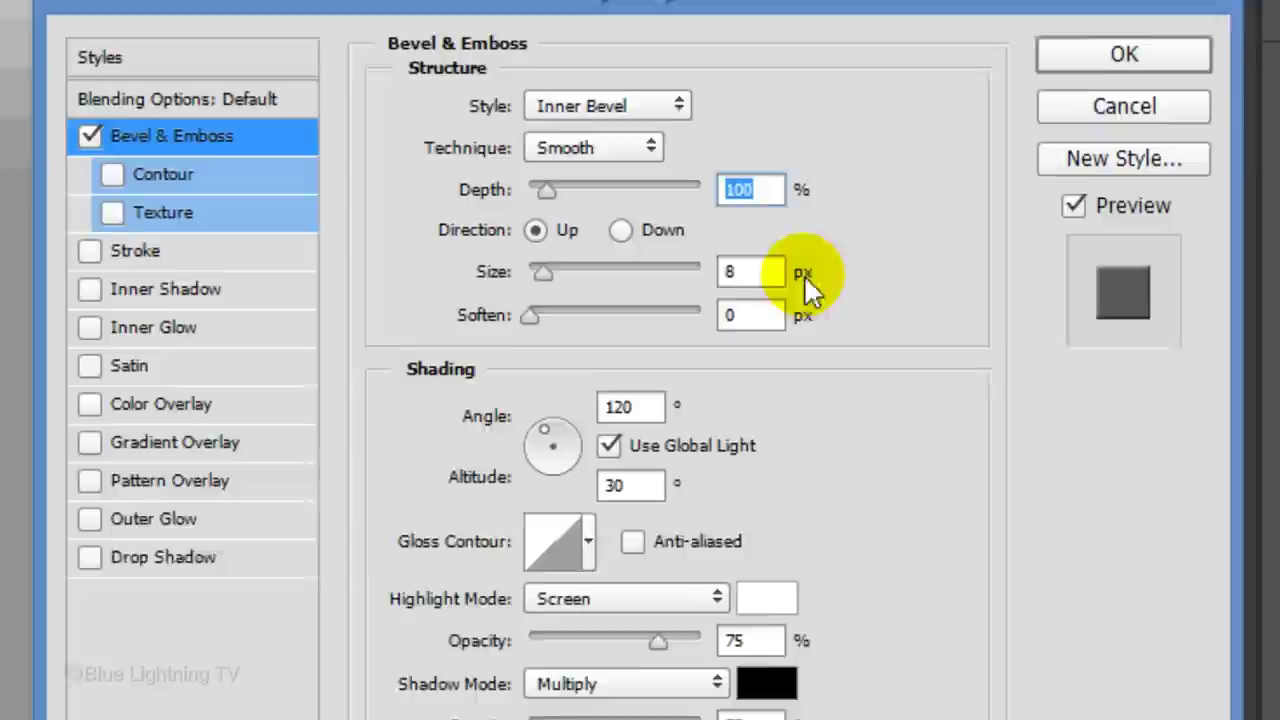
{"action": "left_click", "coordinate": [732, 254]}
{"action": "type", "text": "15"}
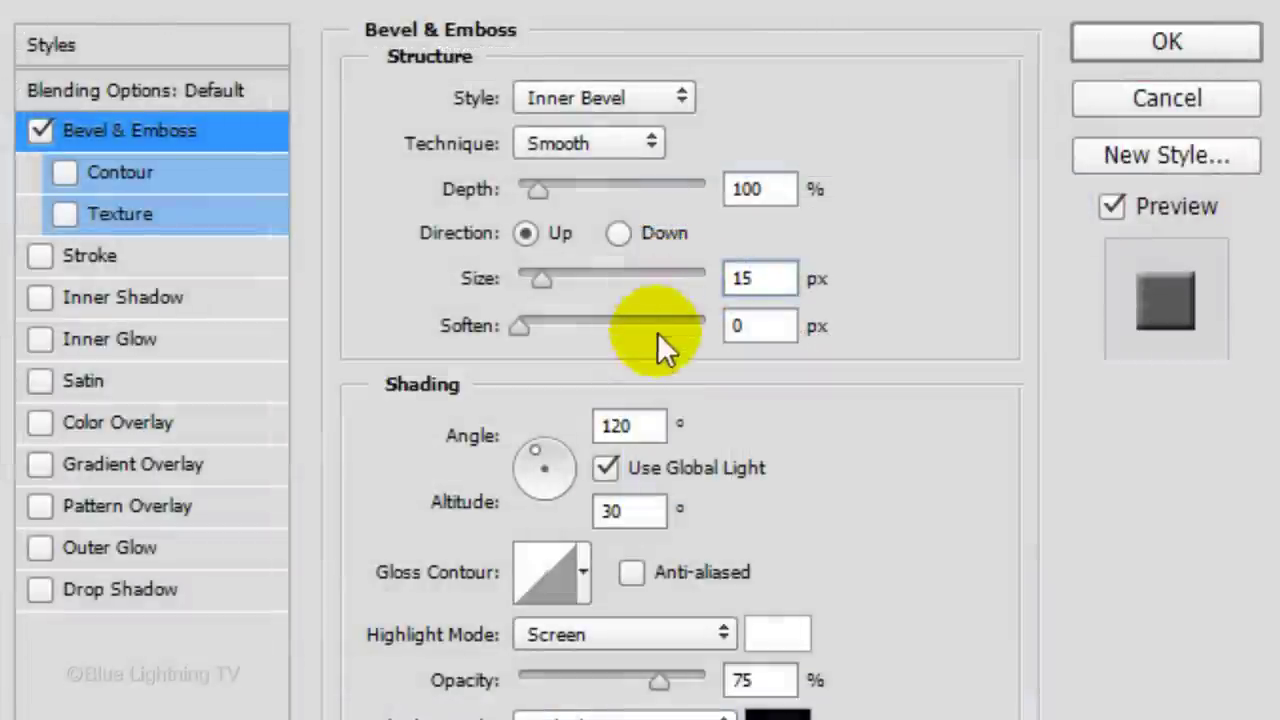
{"action": "left_click", "coordinate": [607, 465]}
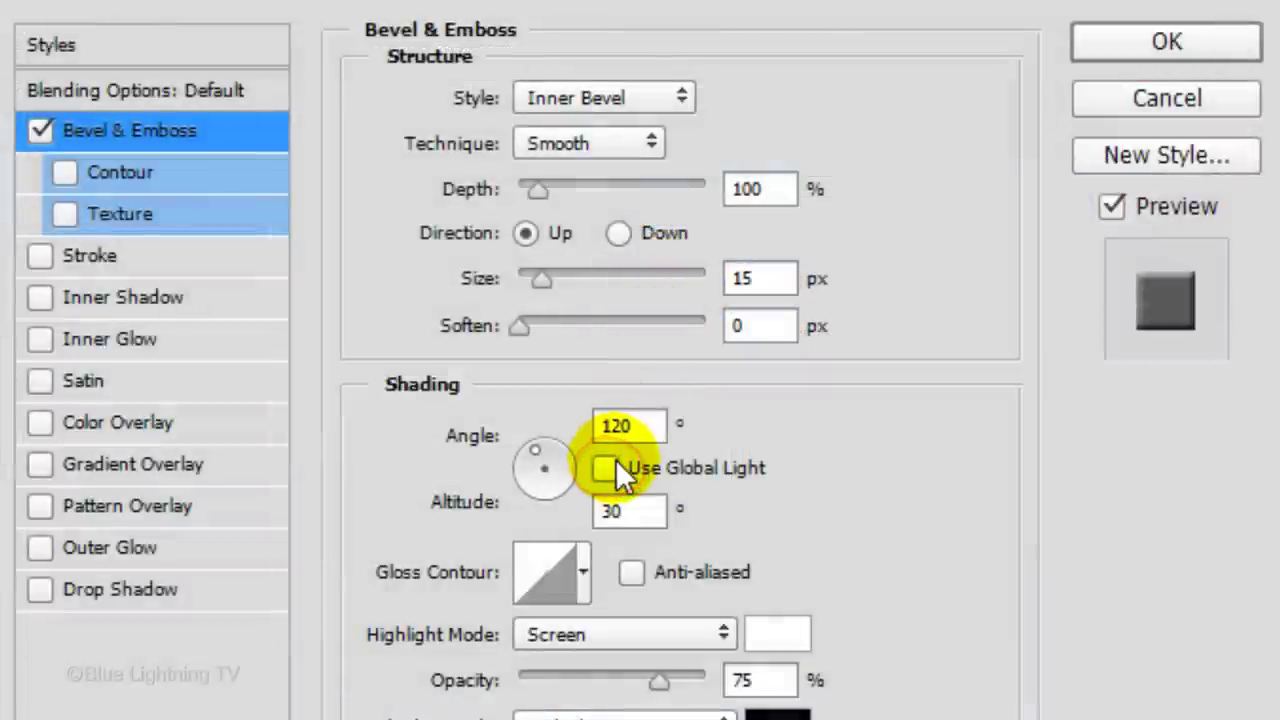
{"action": "left_click", "coordinate": [645, 426]}
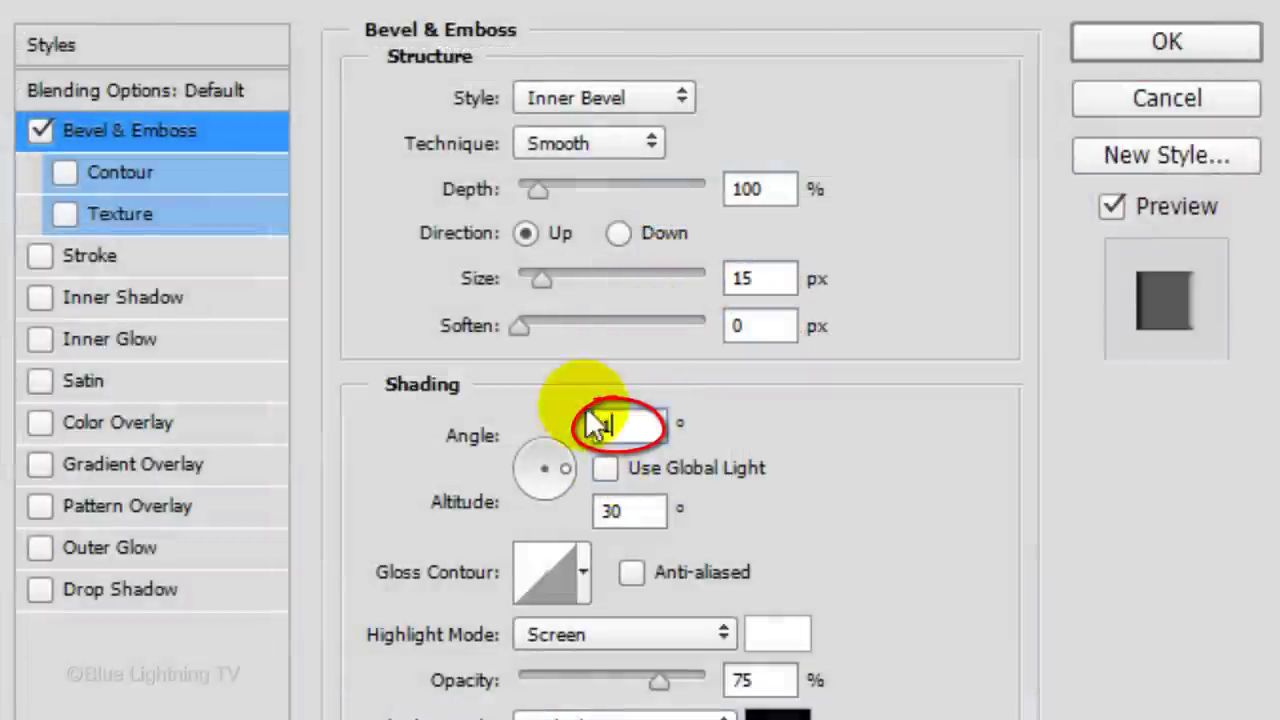
{"action": "type", "text": "45"}
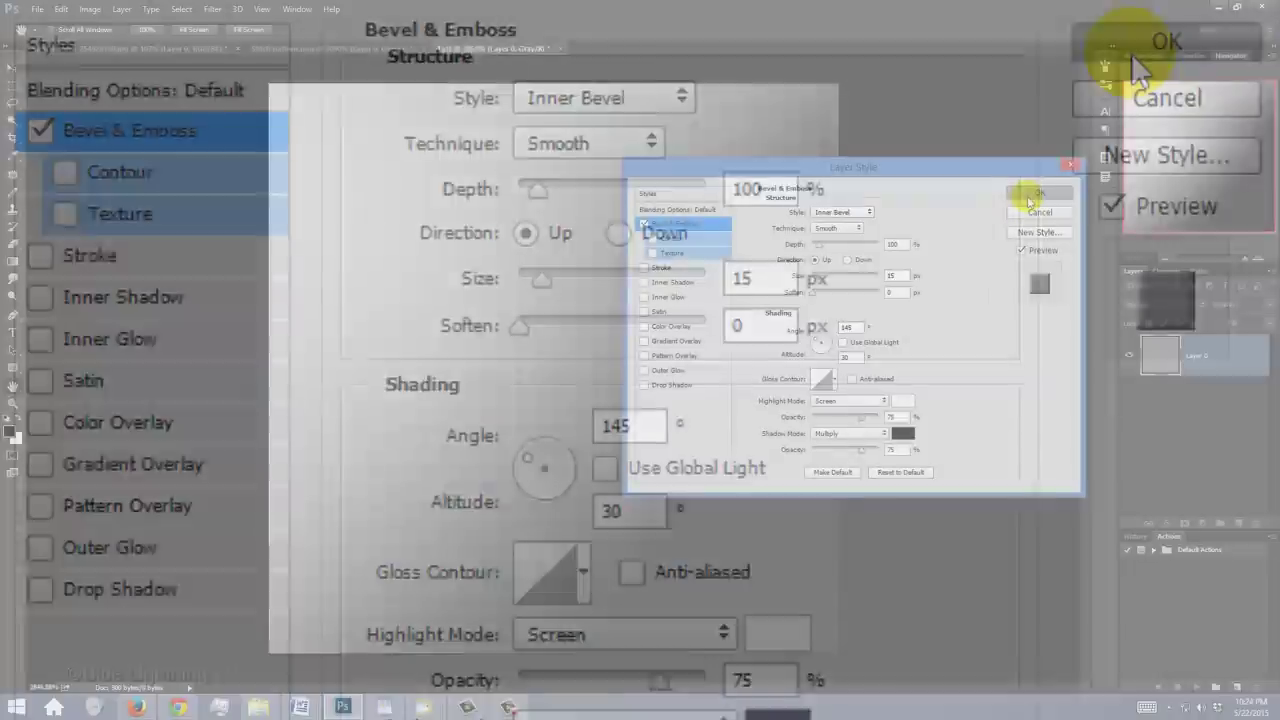
{"action": "left_click", "coordinate": [1035, 195]}
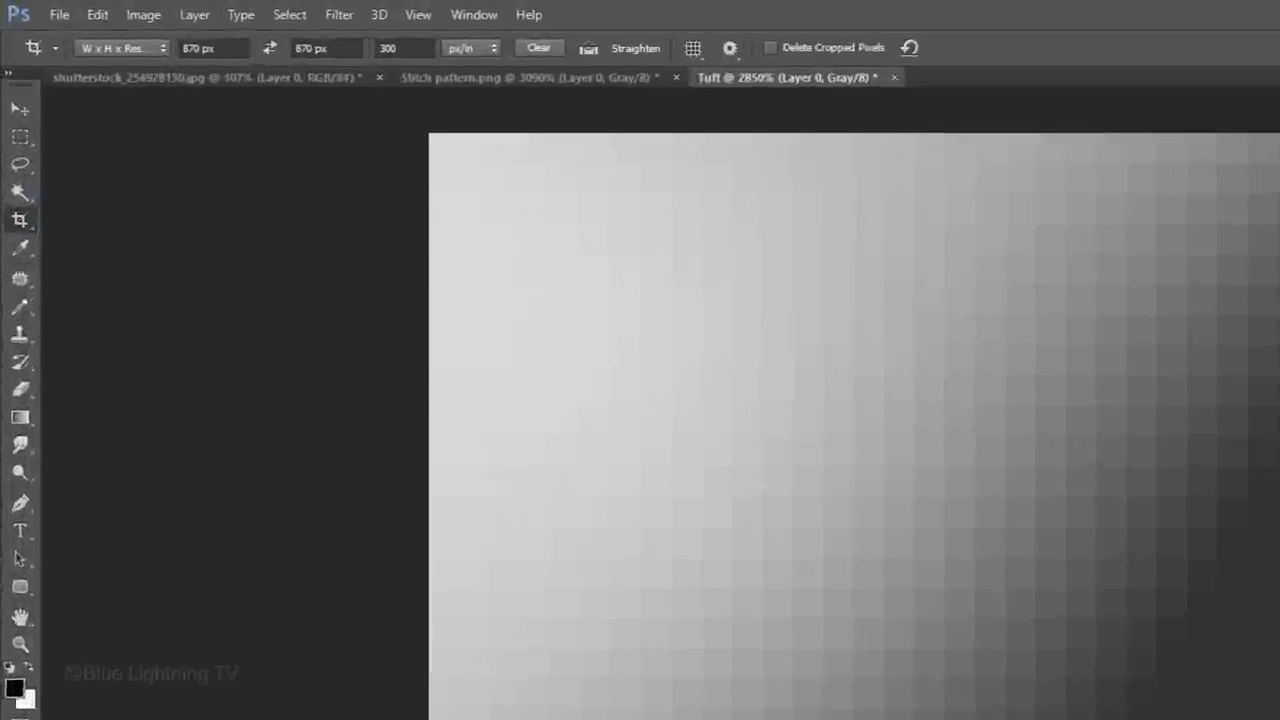
Step: Save the beveled tuft image as a pattern named Tuft
{"action": "left_click", "coordinate": [100, 14]}
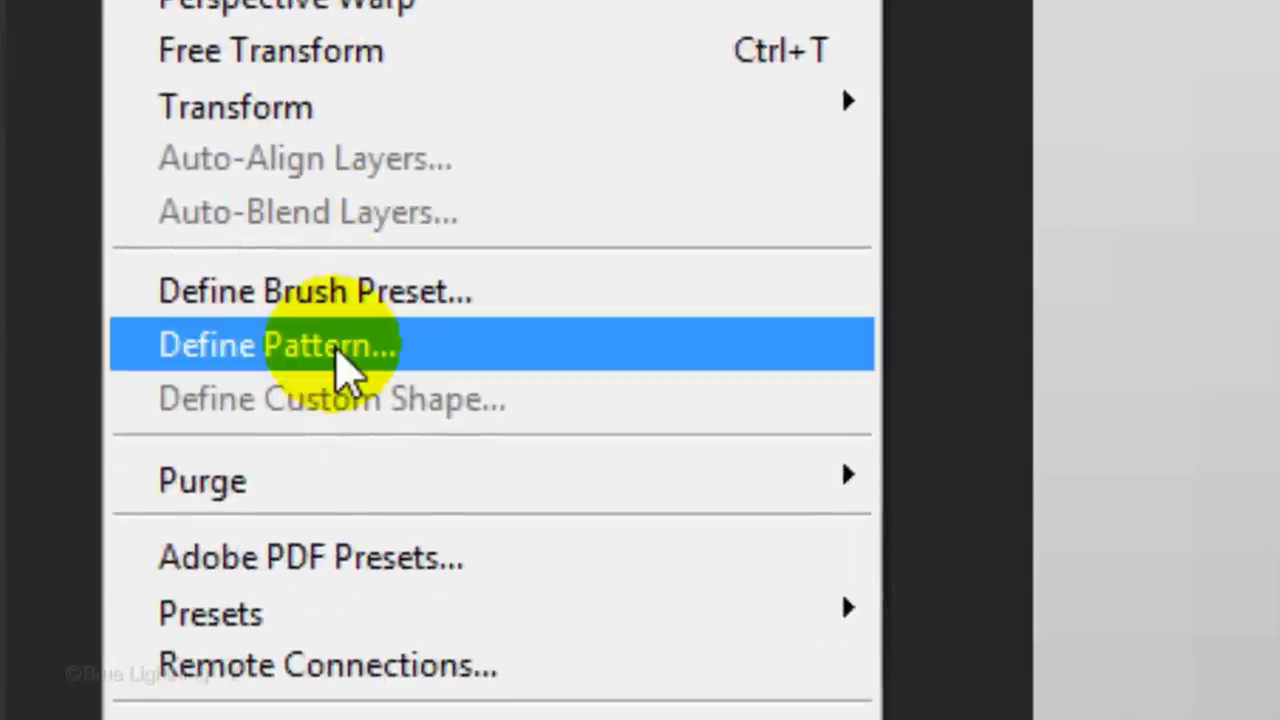
{"action": "left_click", "coordinate": [337, 357]}
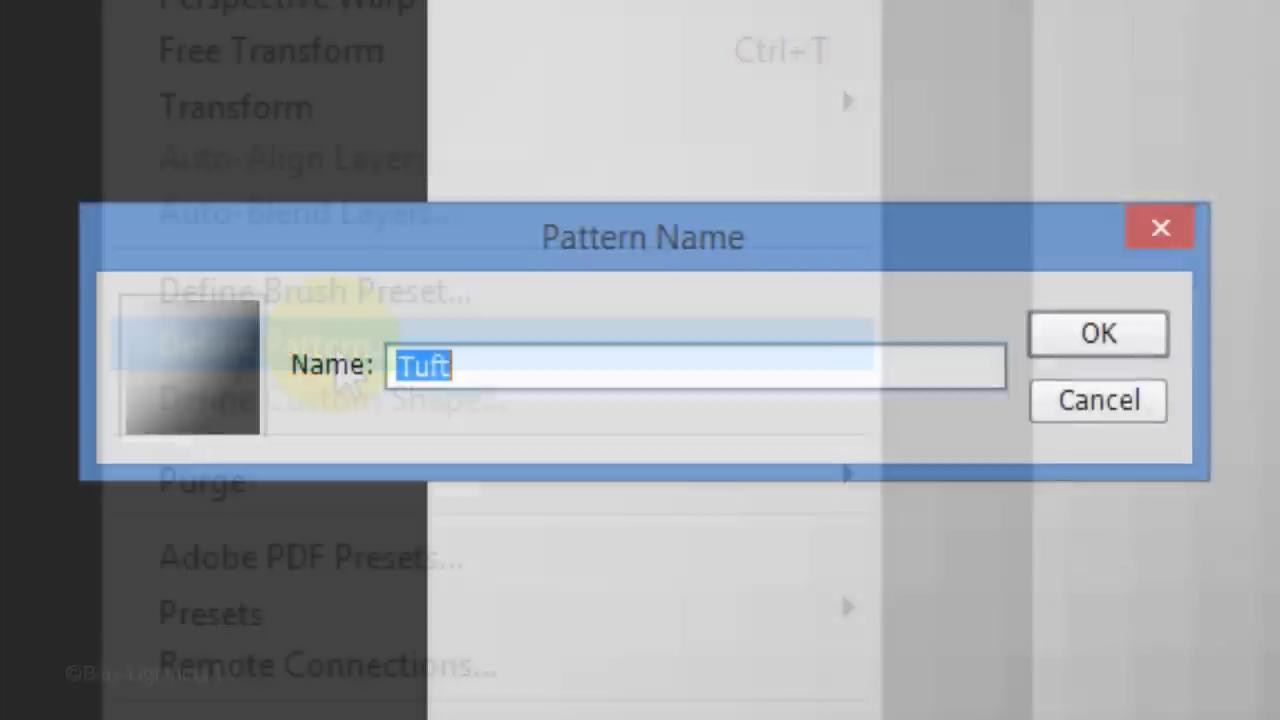
{"action": "left_click", "coordinate": [1066, 325]}
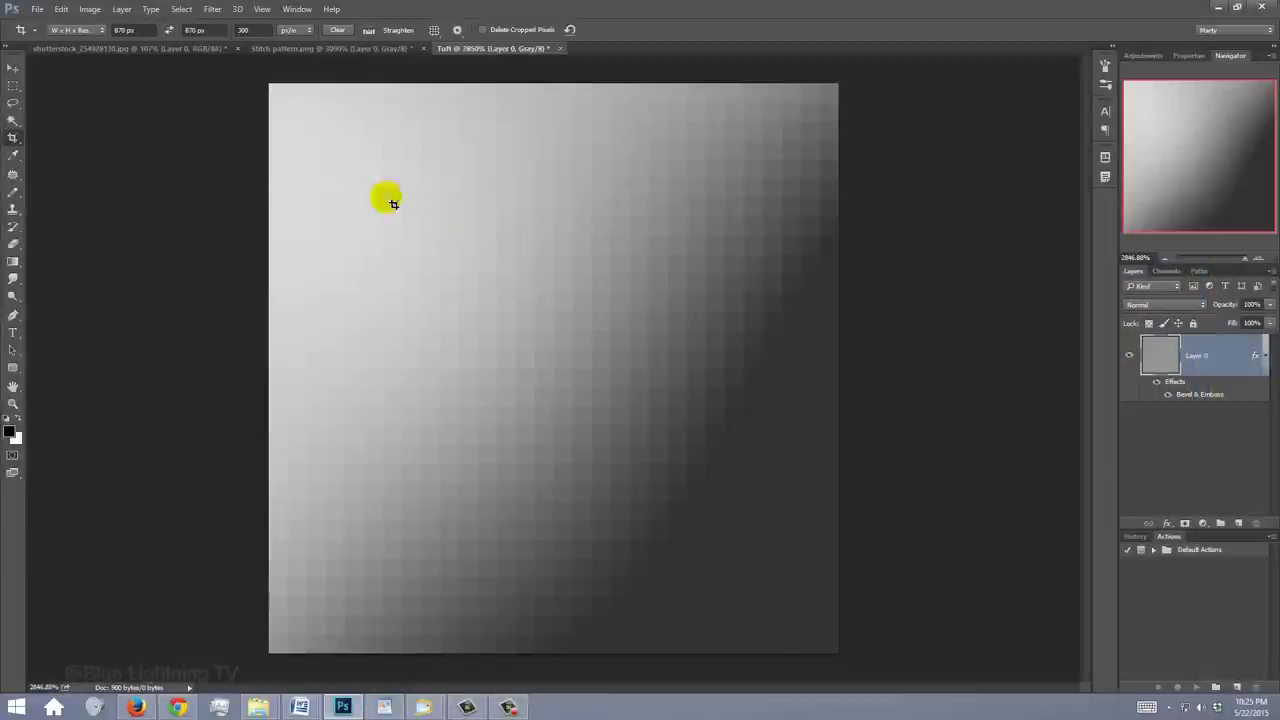
Step: Add a pattern fill layer using the Tuft pattern over the mosaic portrait
{"action": "left_click", "coordinate": [172, 49]}
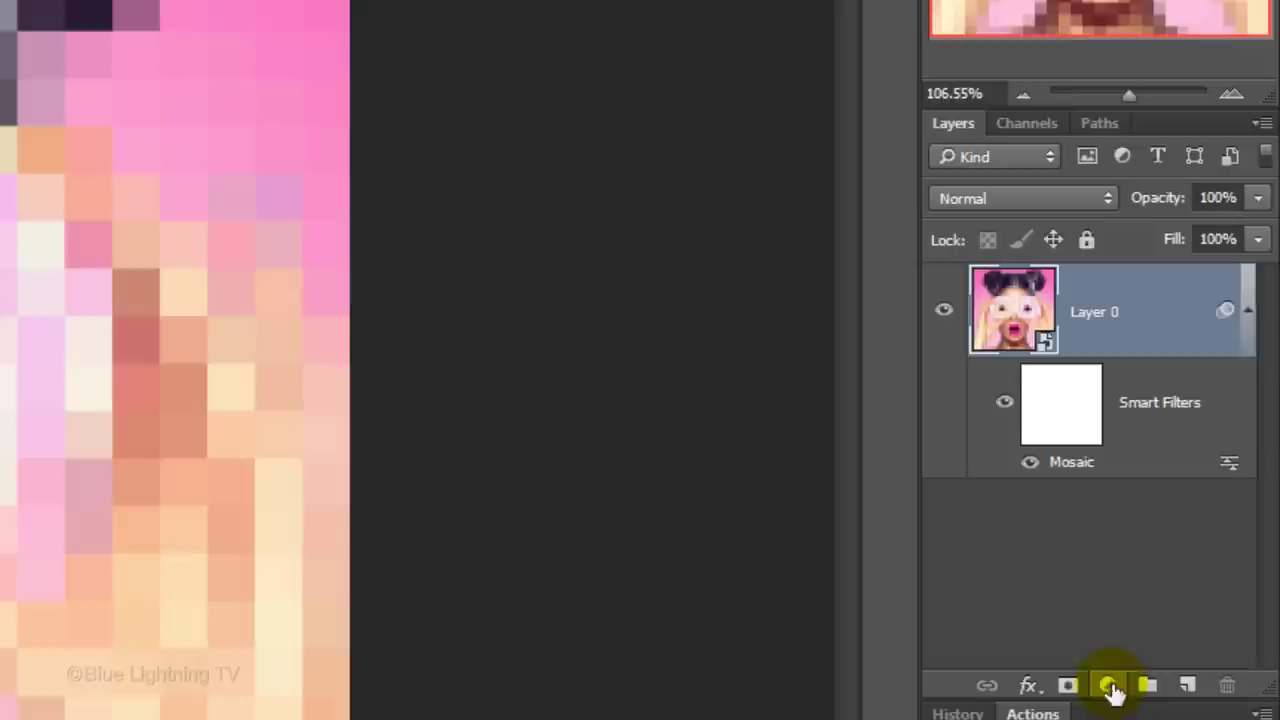
{"action": "left_click", "coordinate": [1108, 686]}
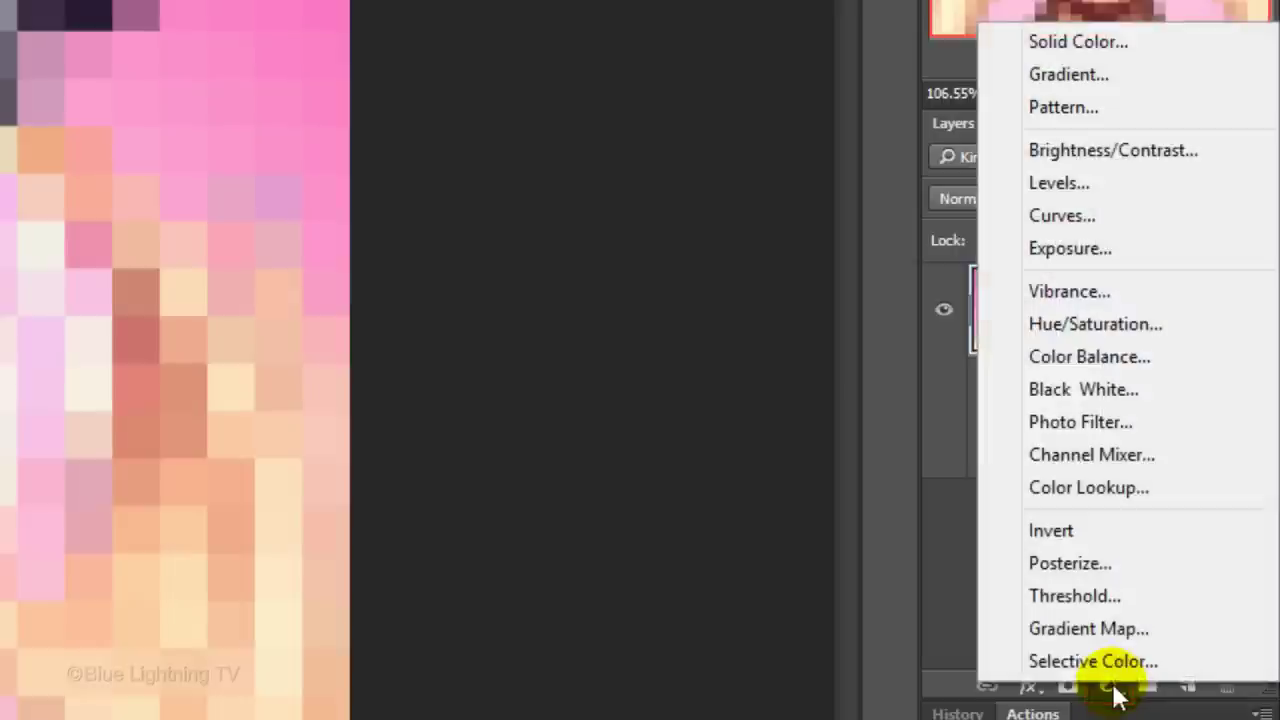
{"action": "left_click", "coordinate": [1084, 106]}
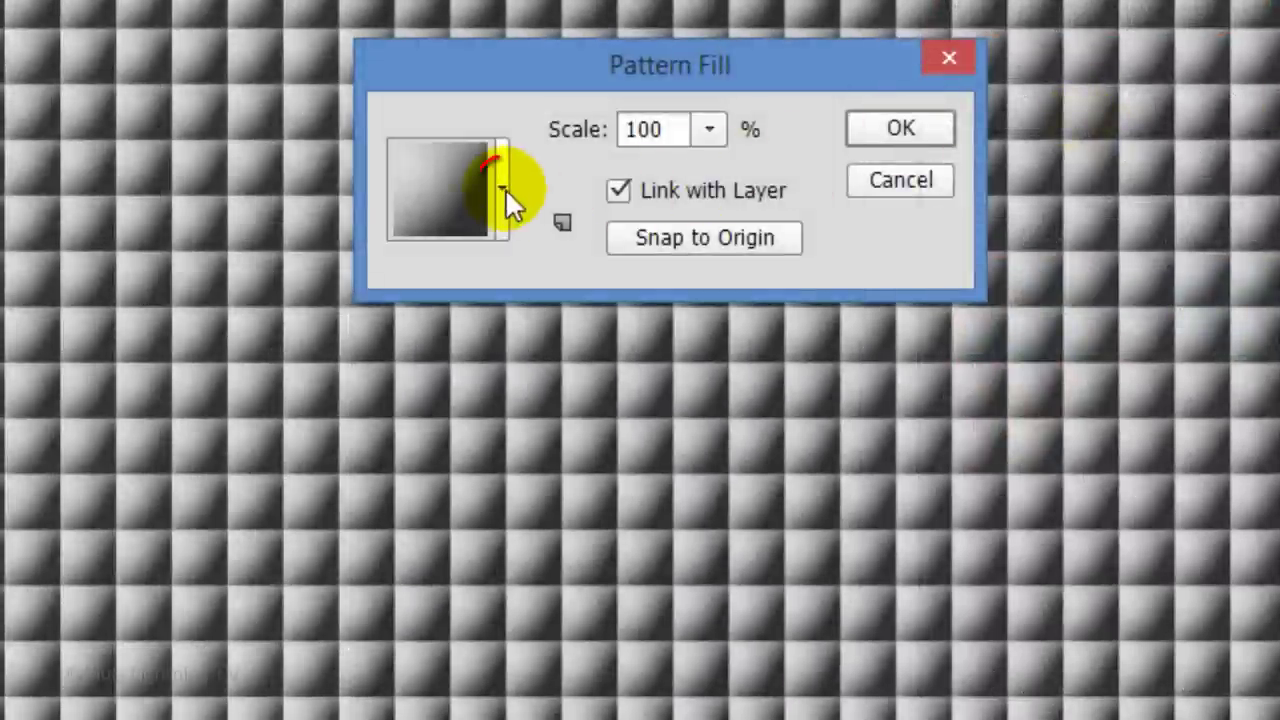
{"action": "left_click", "coordinate": [530, 210]}
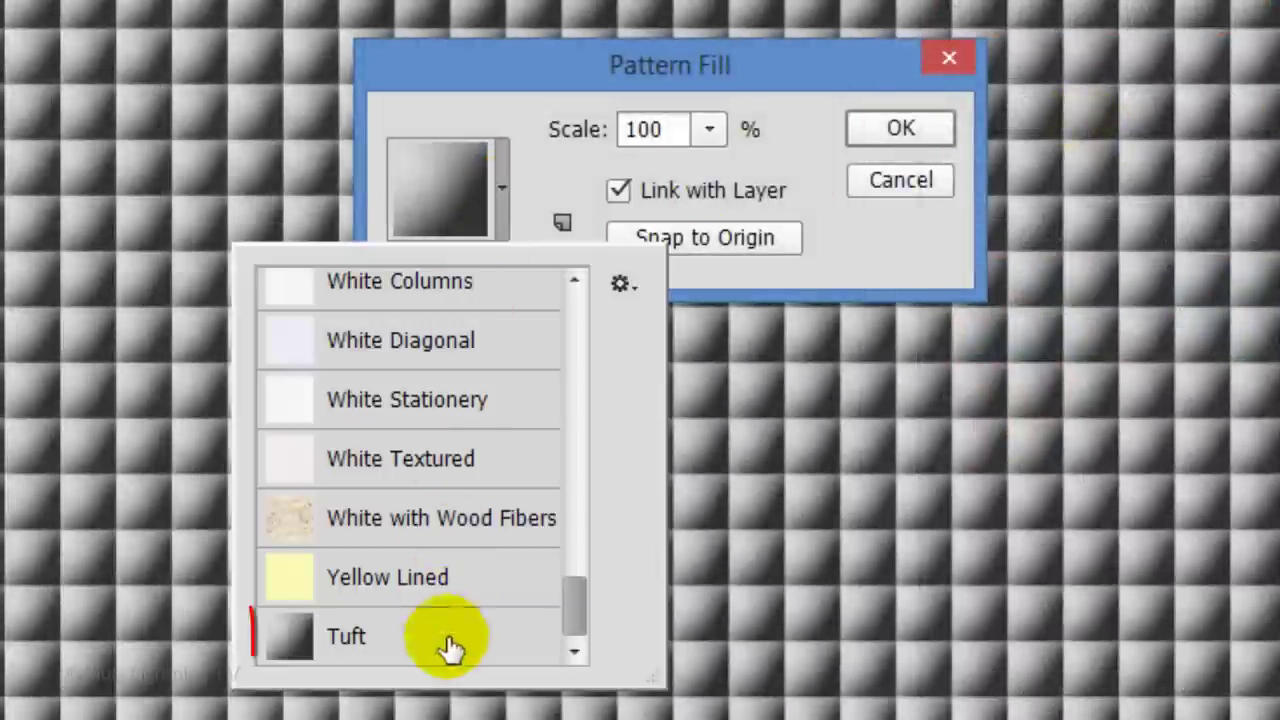
{"action": "left_click", "coordinate": [450, 648]}
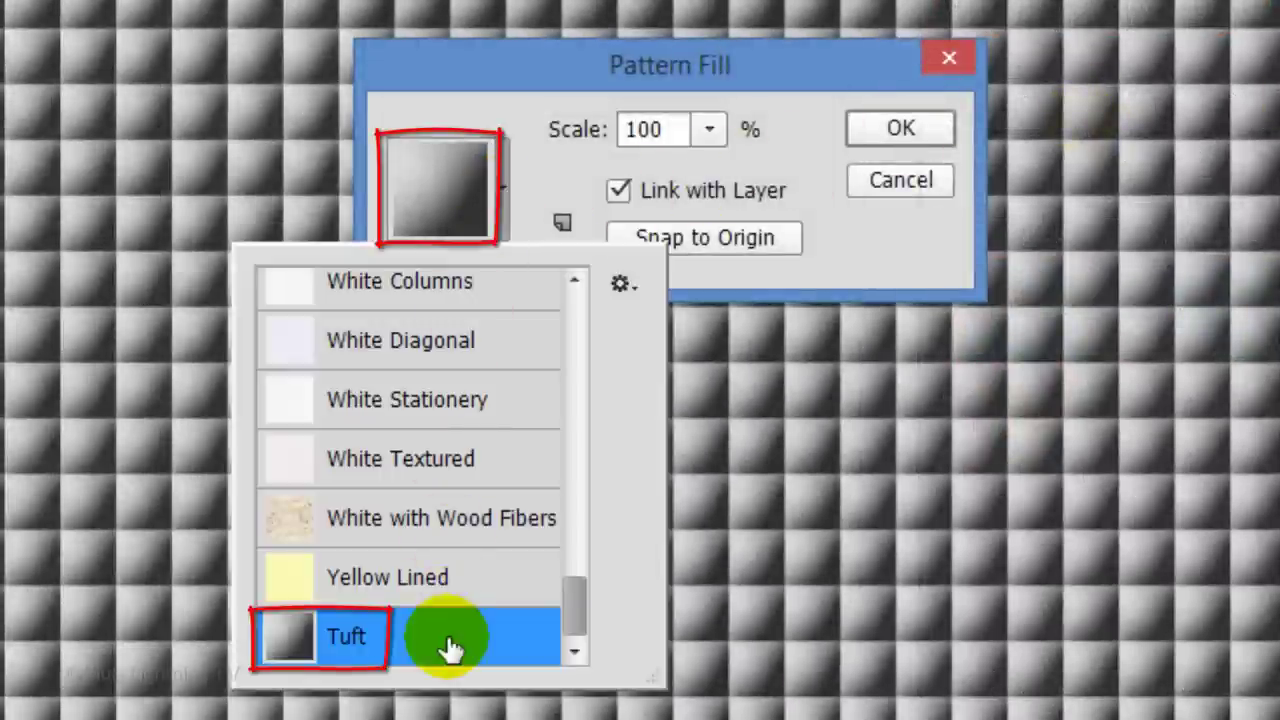
{"action": "left_click", "coordinate": [911, 130]}
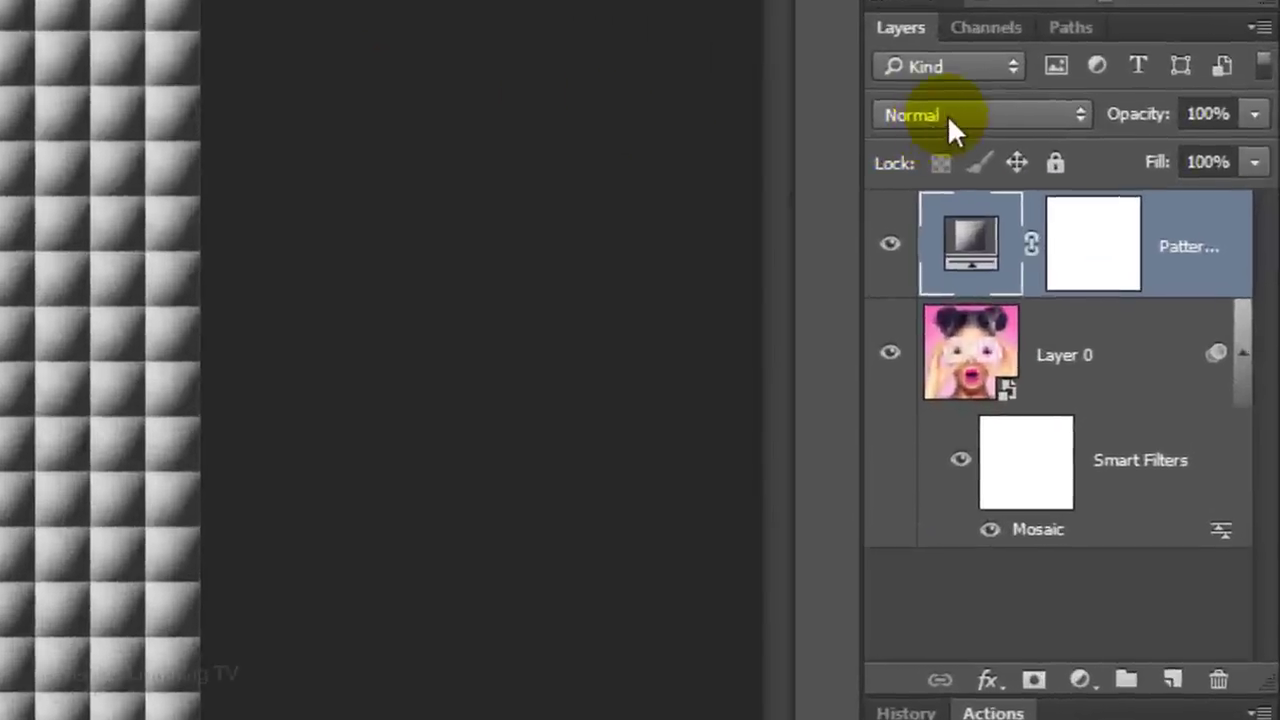
Step: Blend the Tuft pattern layer as Linear Burn at 50% opacity, then select Layer 0
{"action": "left_click", "coordinate": [1085, 241]}
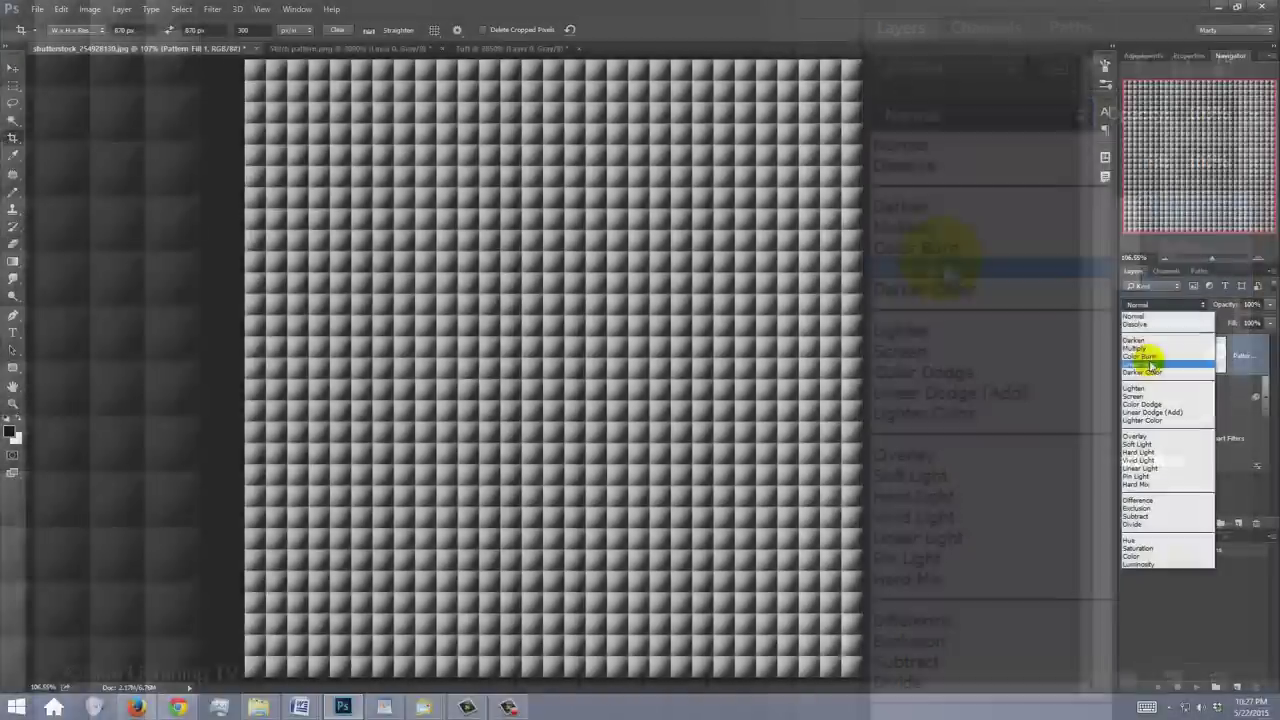
{"action": "left_click", "coordinate": [944, 268]}
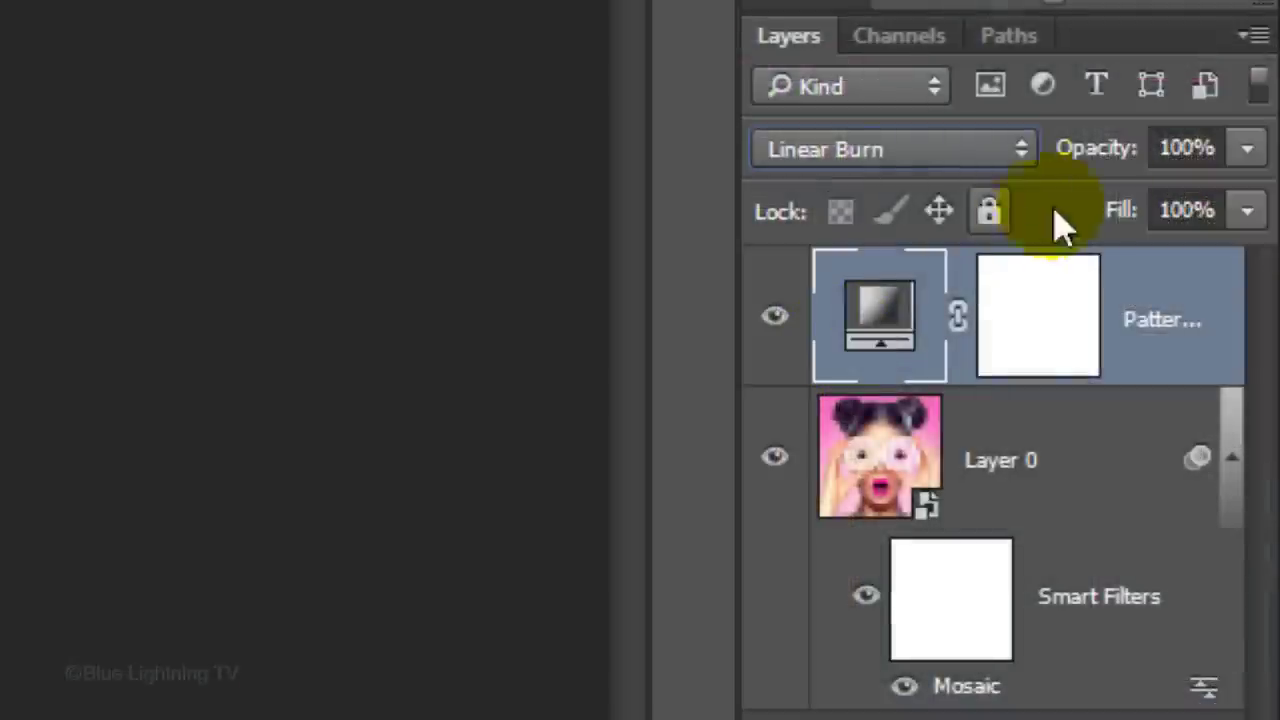
{"action": "left_click", "coordinate": [1261, 304]}
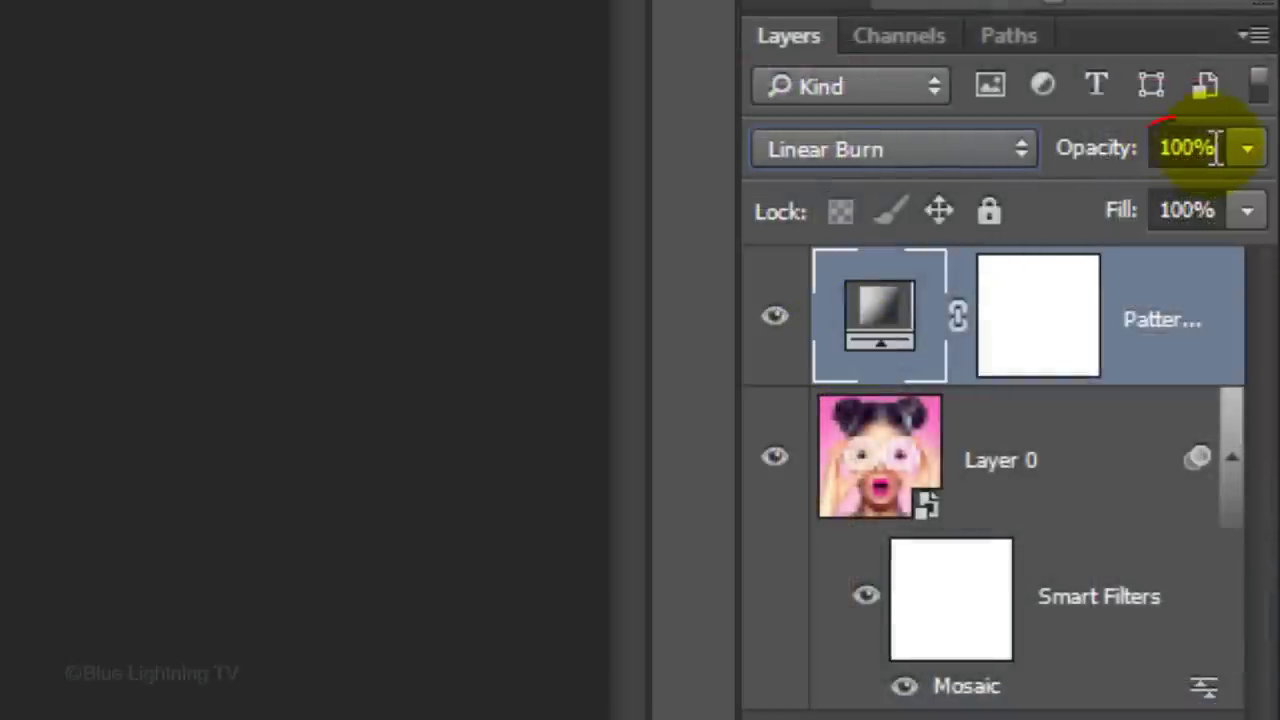
{"action": "type", "text": "50"}
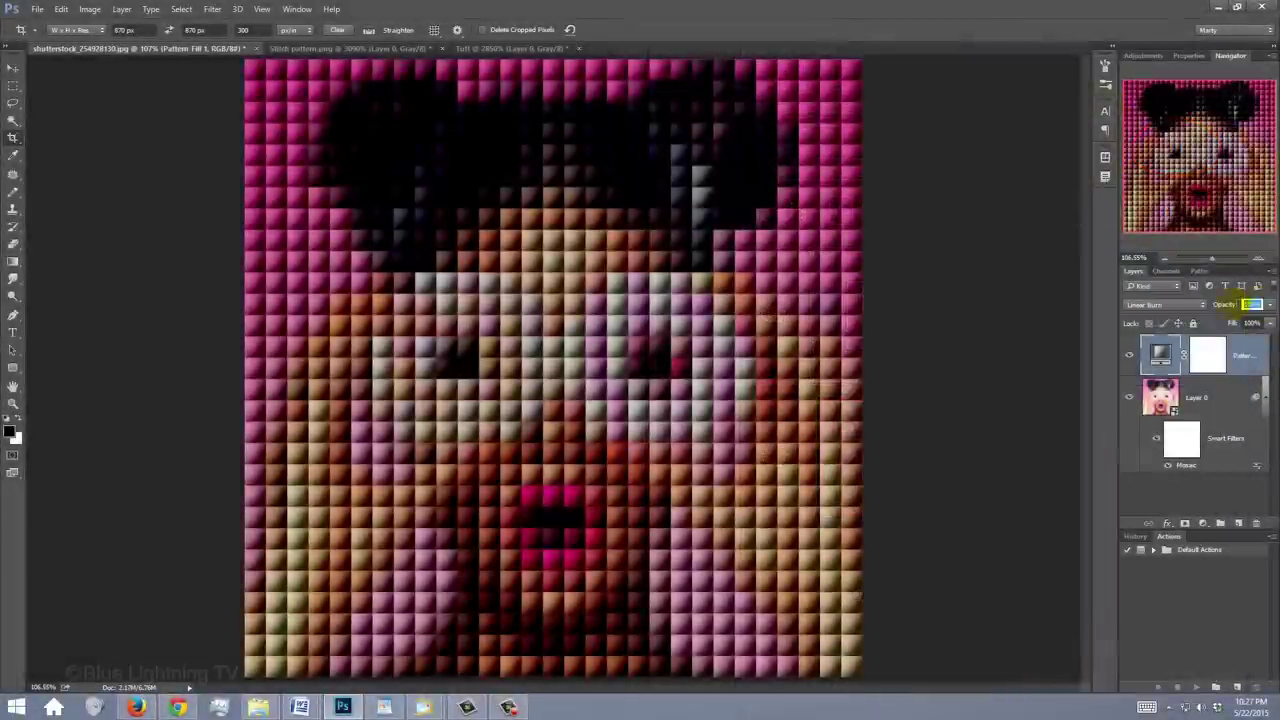
{"action": "key", "text": "Return"}
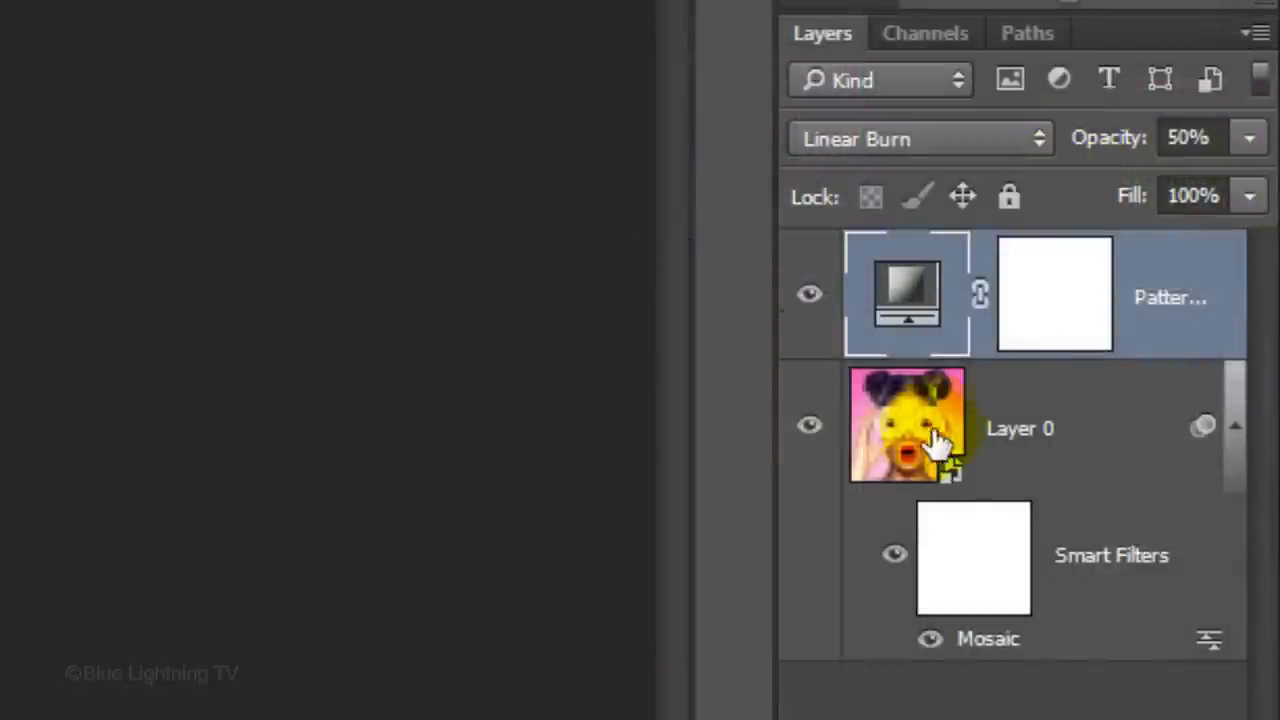
{"action": "left_click", "coordinate": [1166, 404], "text": "ctrl"}
{"action": "left_click", "coordinate": [925, 445]}
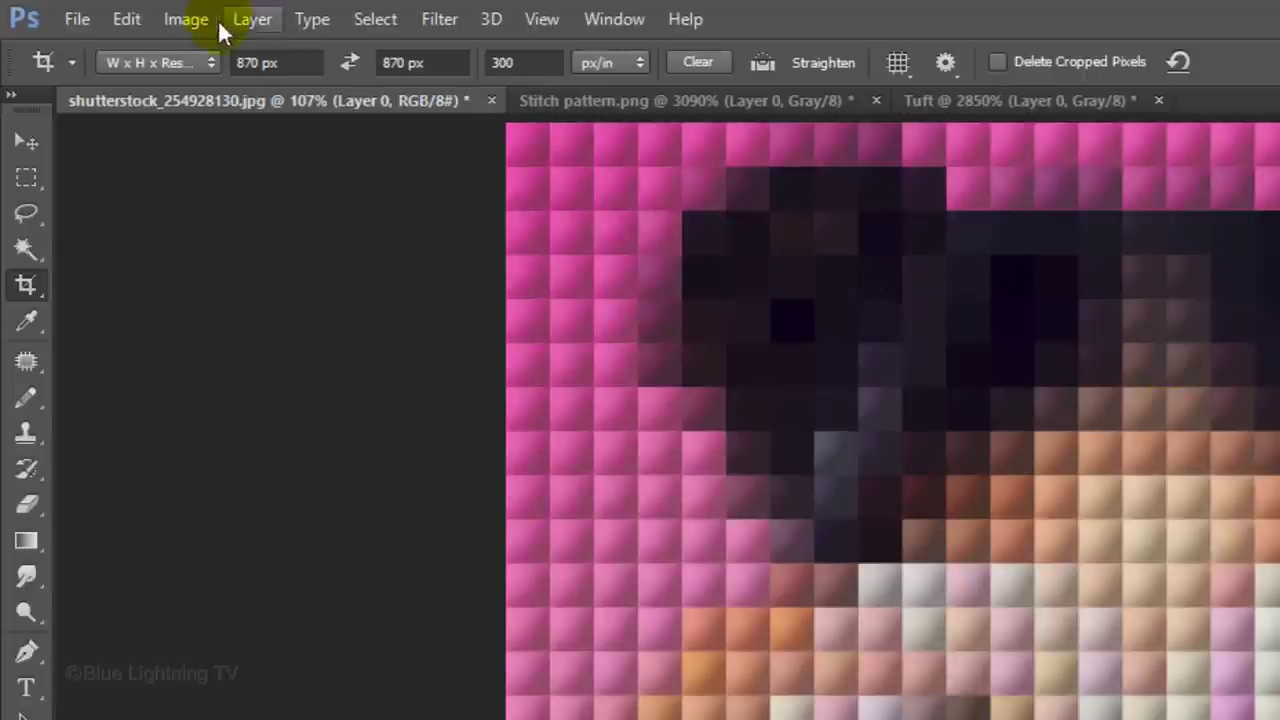
Step: Apply a Shadows/Highlights smart filter to Layer 0 with the Shadows Amount at 100%
{"action": "left_click", "coordinate": [183, 22]}
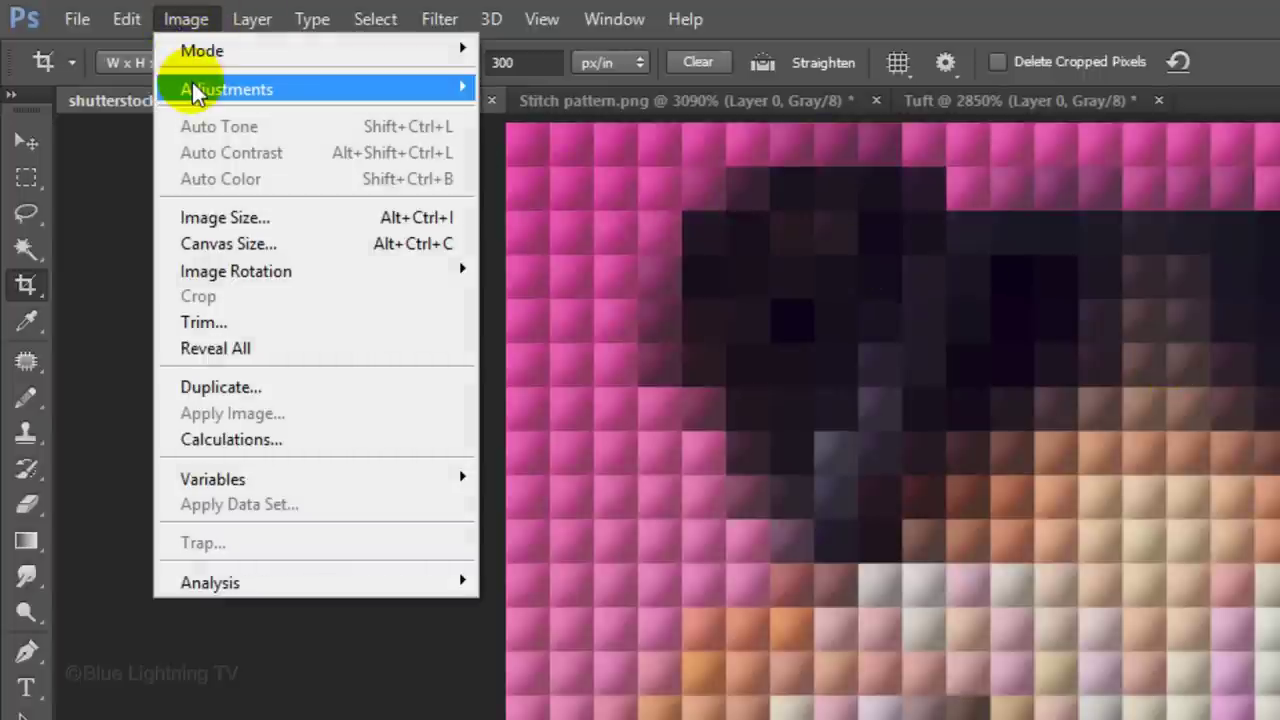
{"action": "mouse_move", "coordinate": [196, 90]}
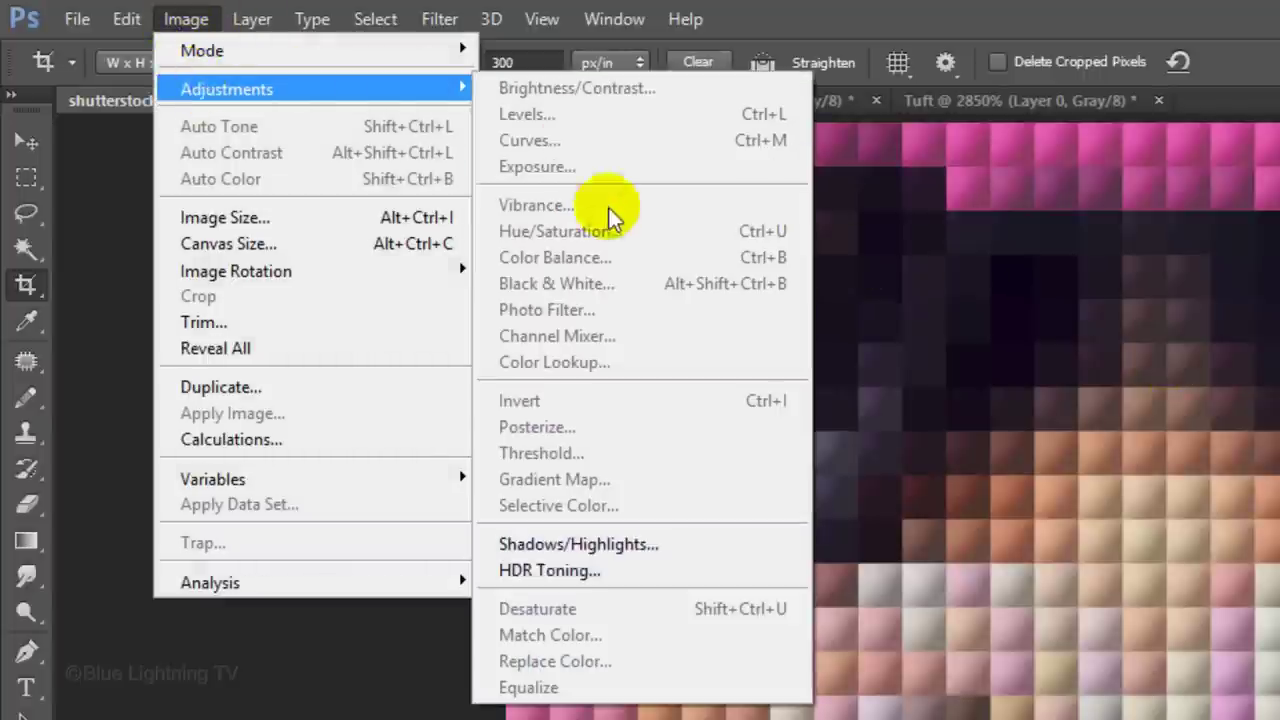
{"action": "left_click", "coordinate": [581, 548]}
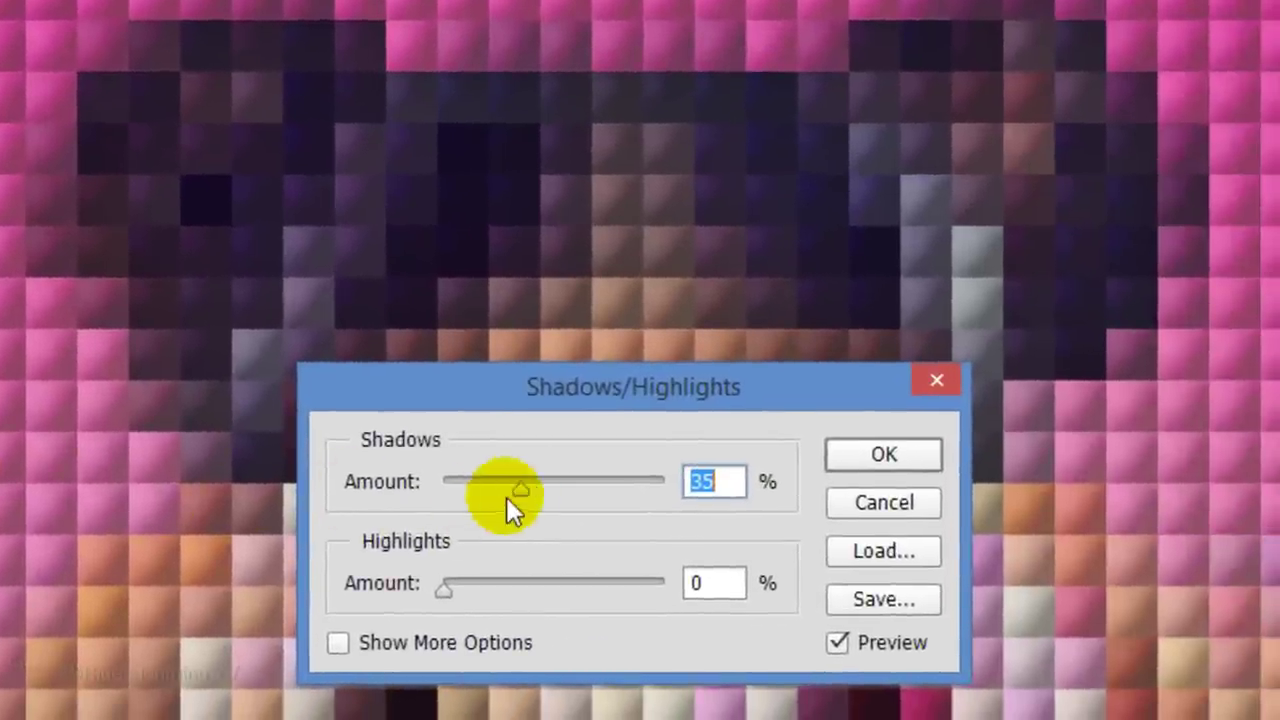
{"action": "left_click", "coordinate": [562, 496]}
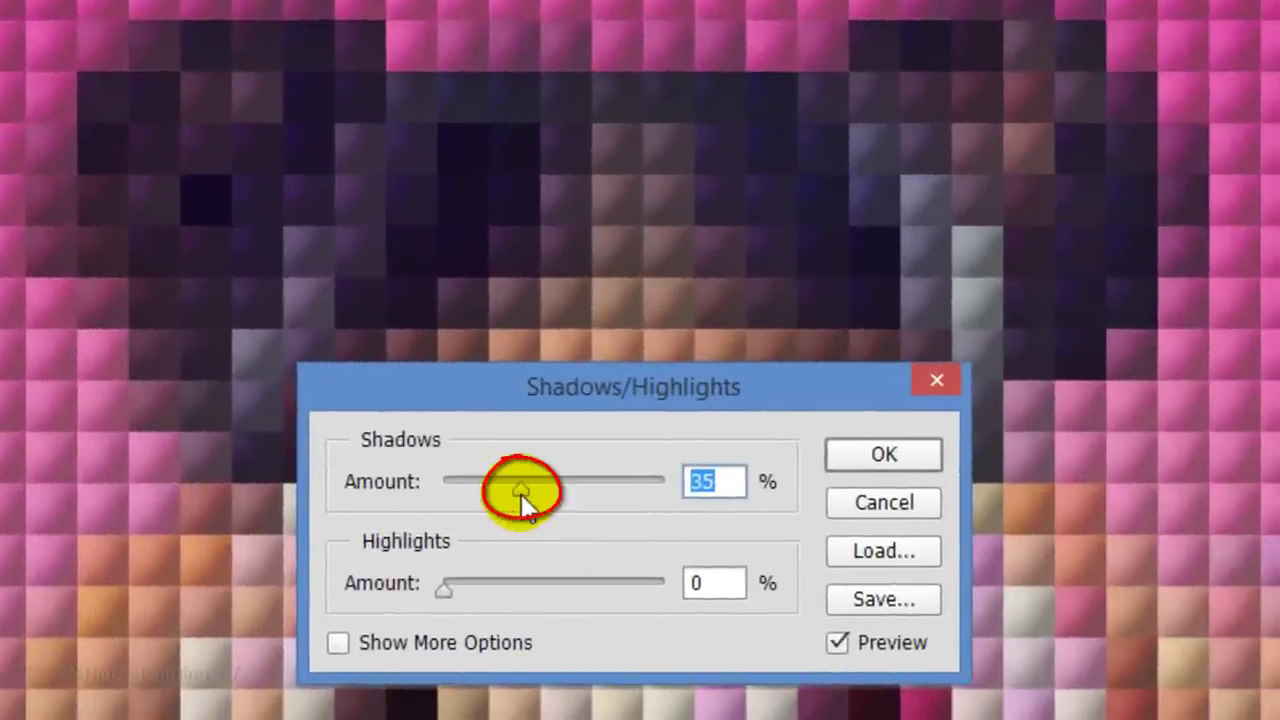
{"action": "left_click_drag", "start_coordinate": [521, 494], "coordinate": [732, 509]}
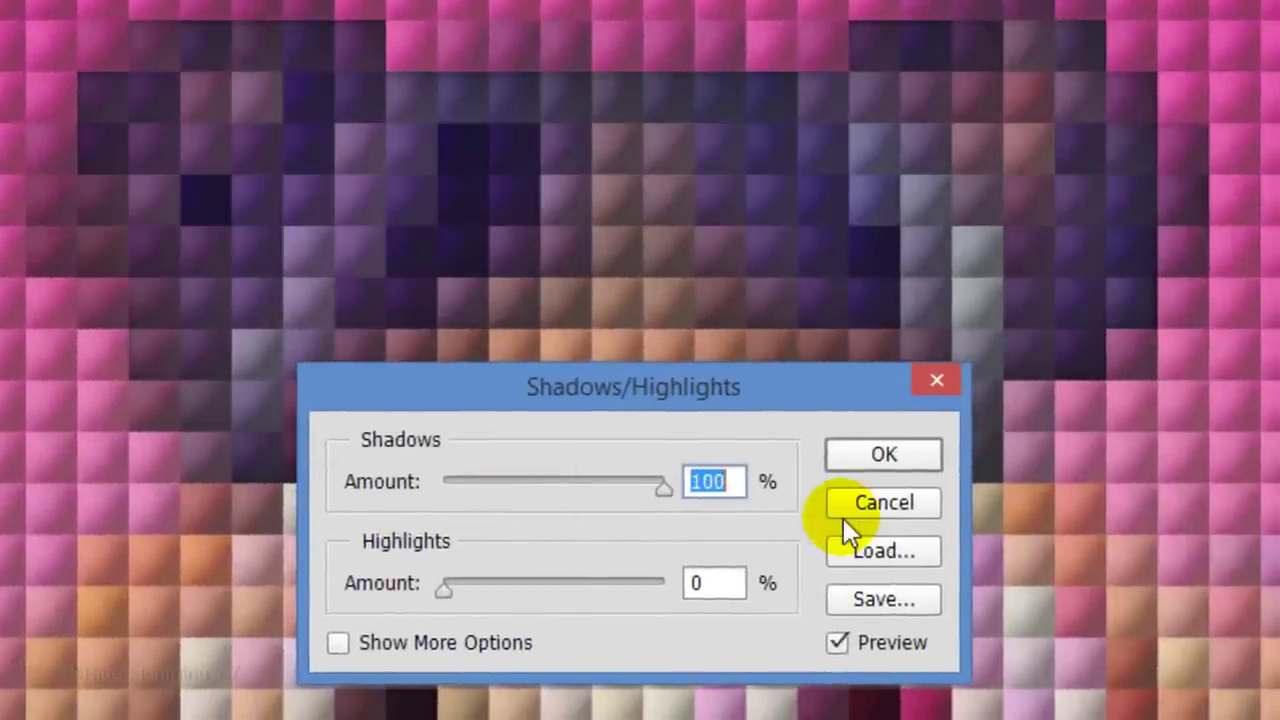
{"action": "left_click", "coordinate": [911, 452]}
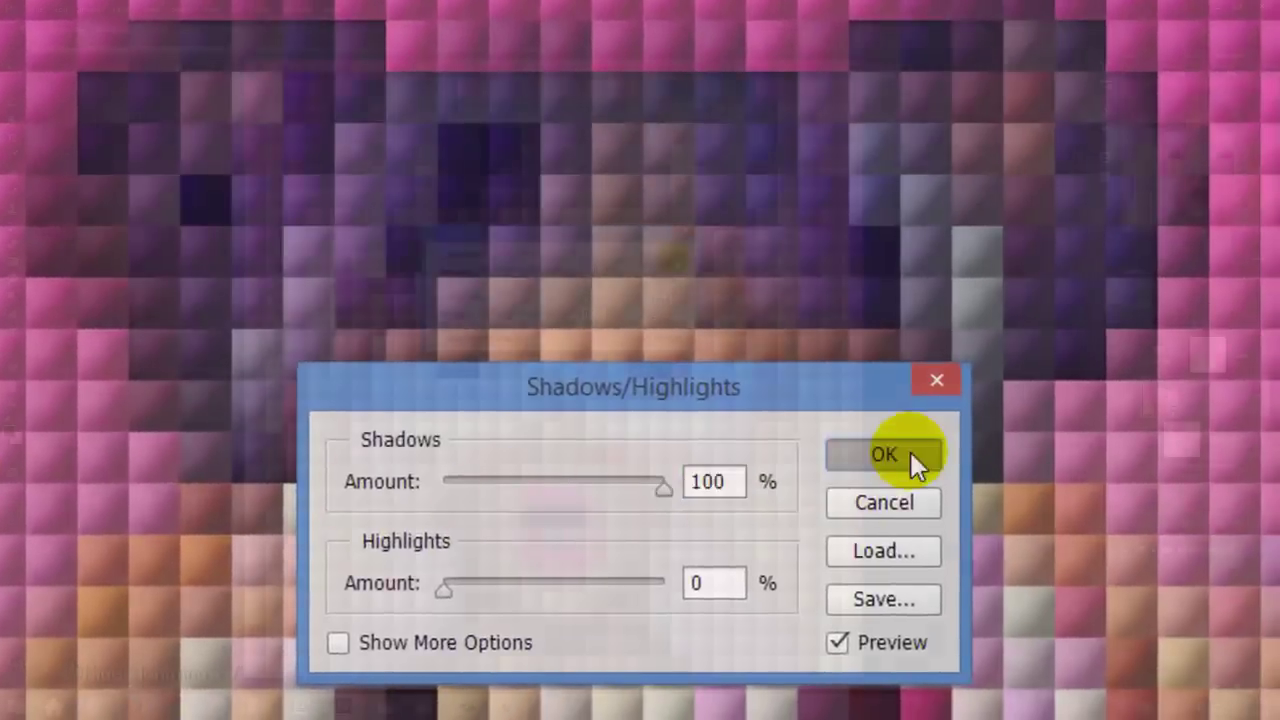
{"action": "key", "text": "c"}
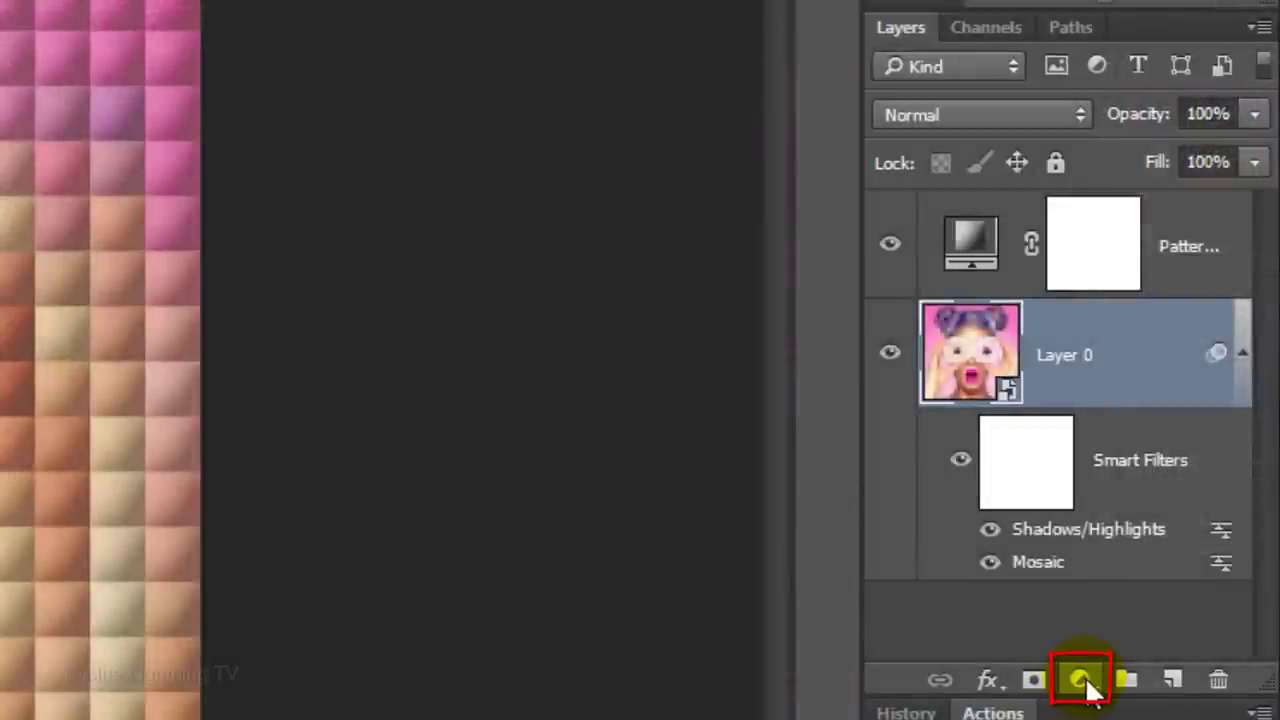
Step: Add a Vibrance adjustment layer above the portrait and set Vibrance to +100
{"action": "left_click", "coordinate": [1080, 681]}
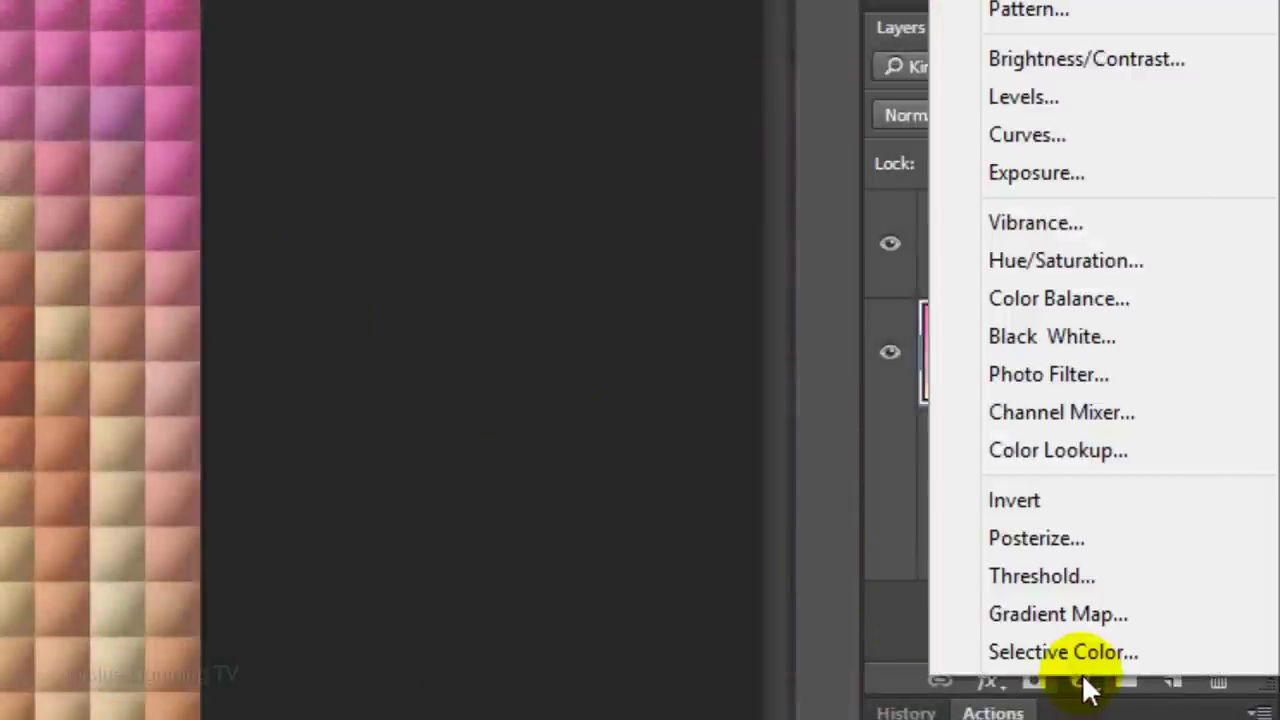
{"action": "left_click", "coordinate": [1033, 222]}
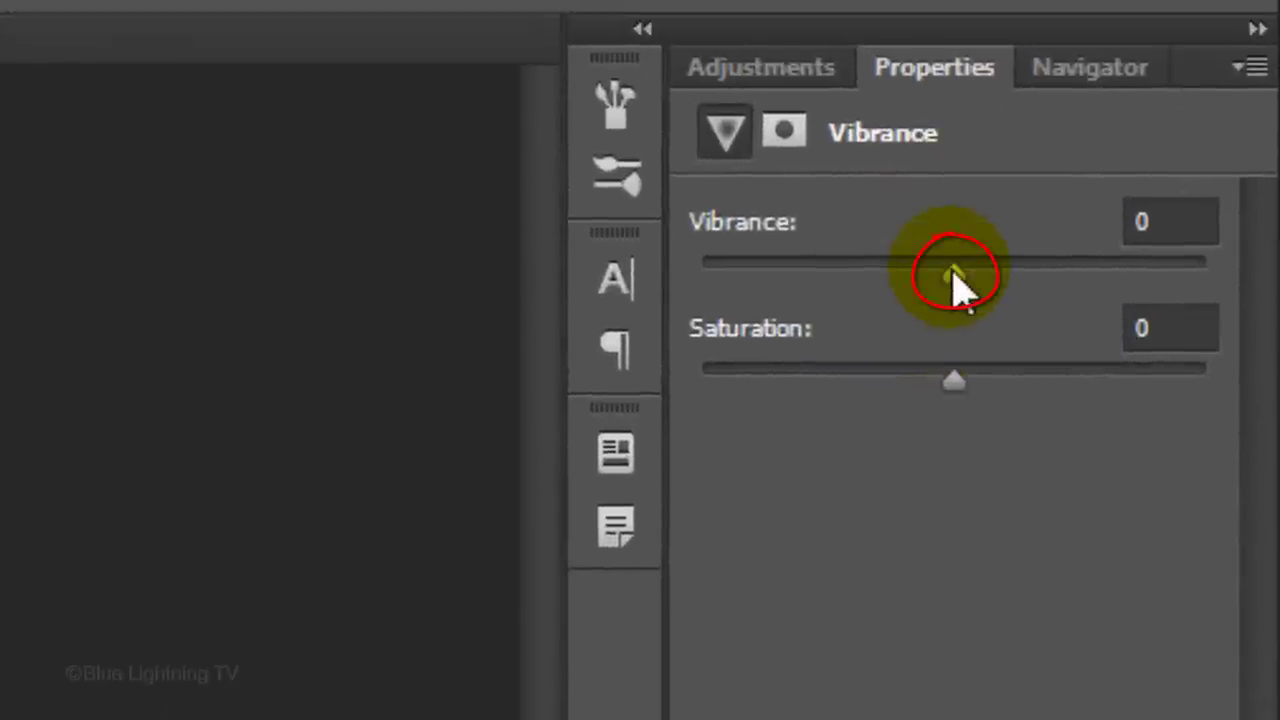
{"action": "left_click_drag", "start_coordinate": [953, 275], "coordinate": [1276, 285]}
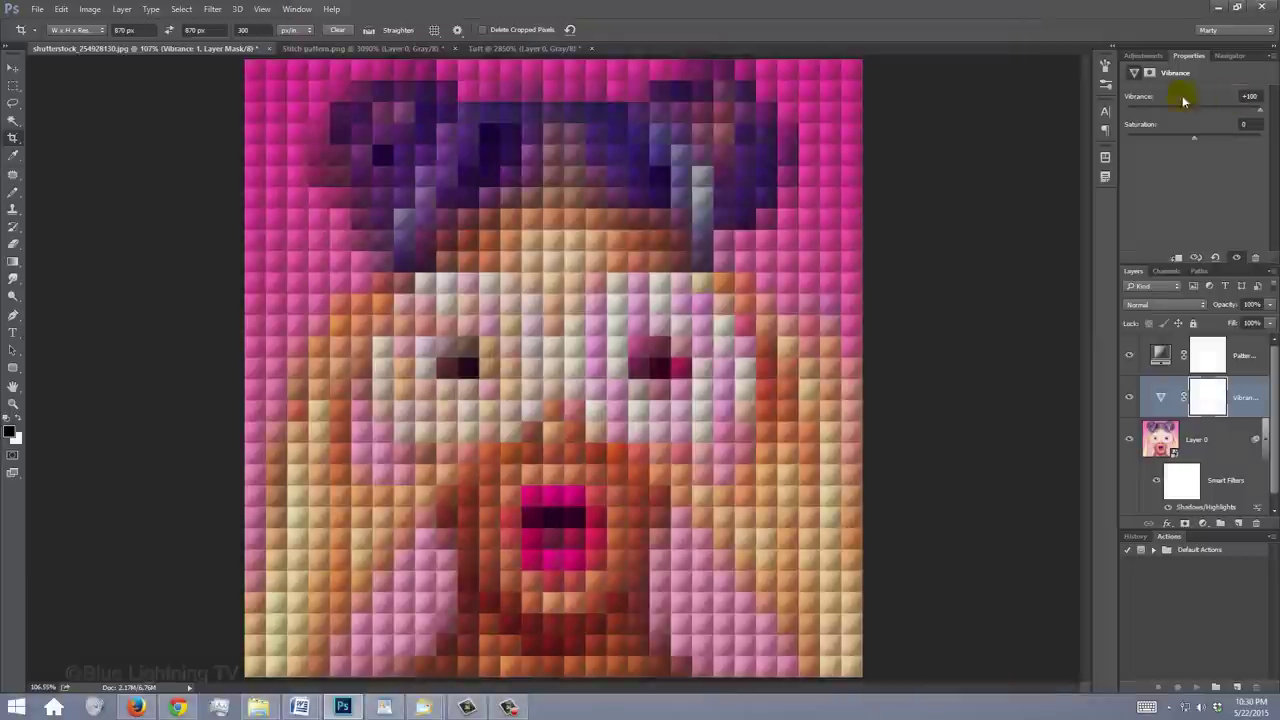
Step: Define the Stitch pattern.png tile as a new pattern, keeping its default name
{"action": "left_click", "coordinate": [360, 48]}
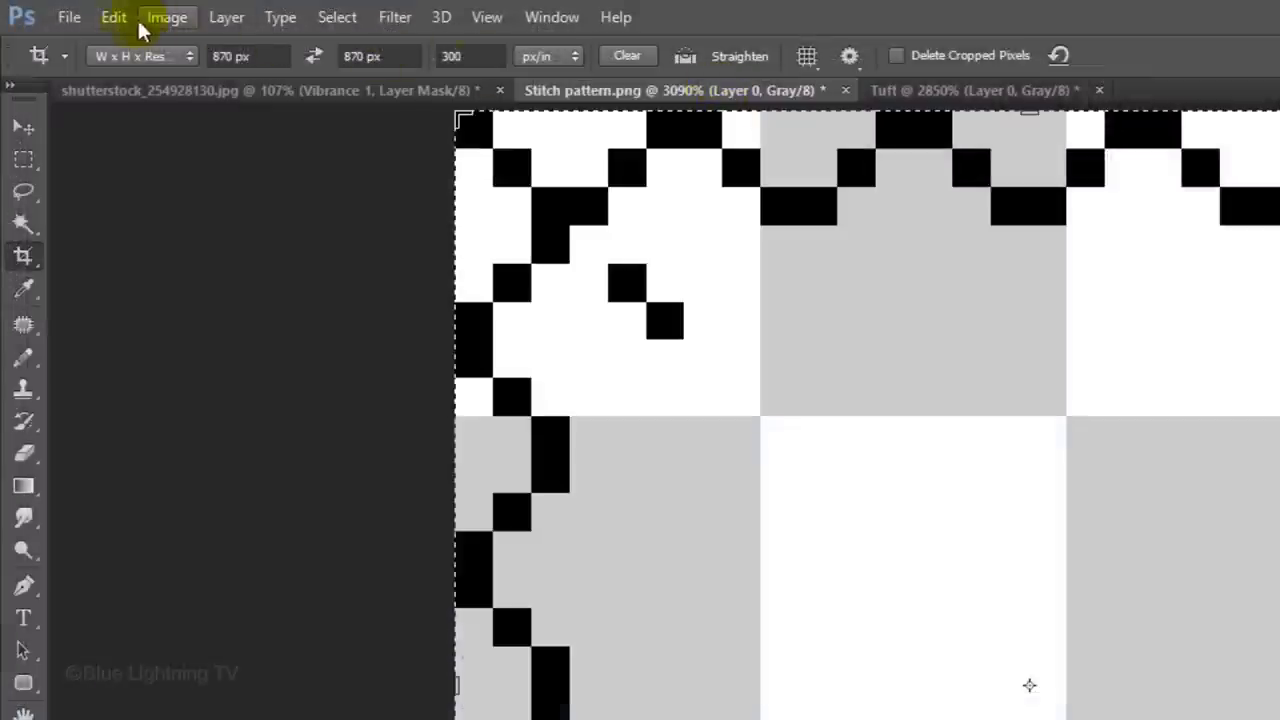
{"action": "left_click", "coordinate": [61, 9]}
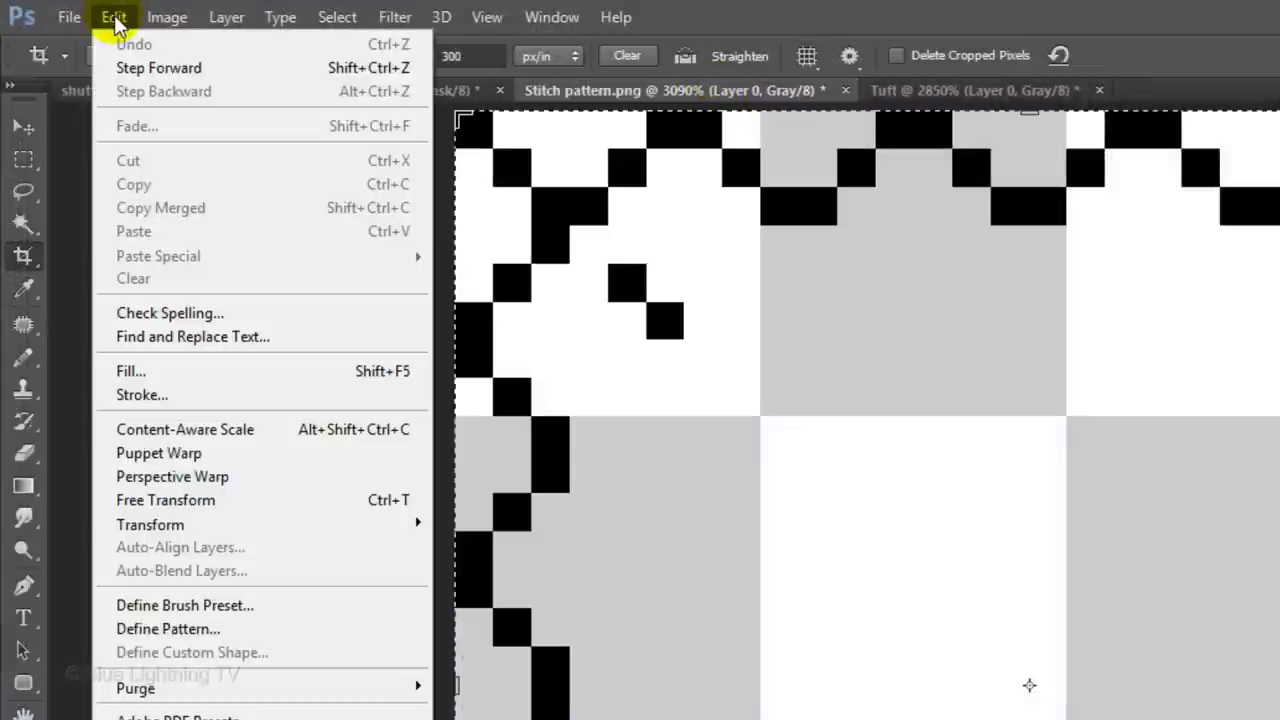
{"action": "left_click", "coordinate": [200, 636]}
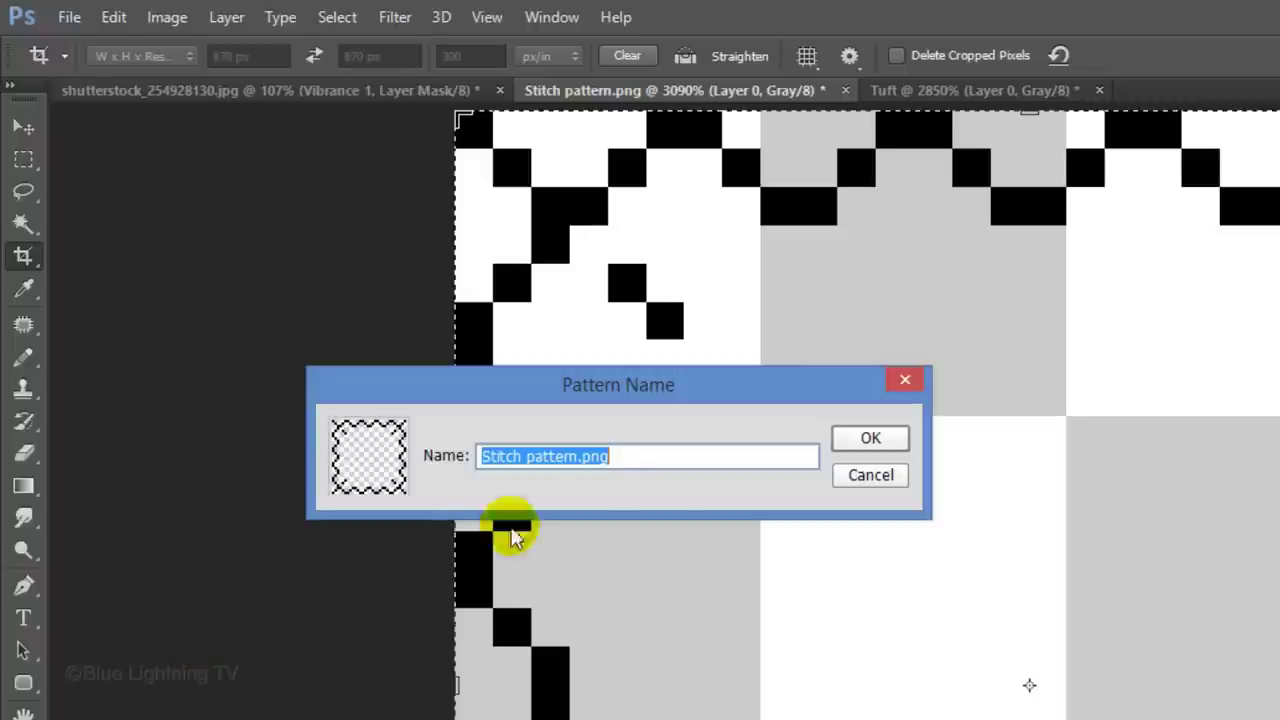
{"action": "left_click", "coordinate": [868, 445]}
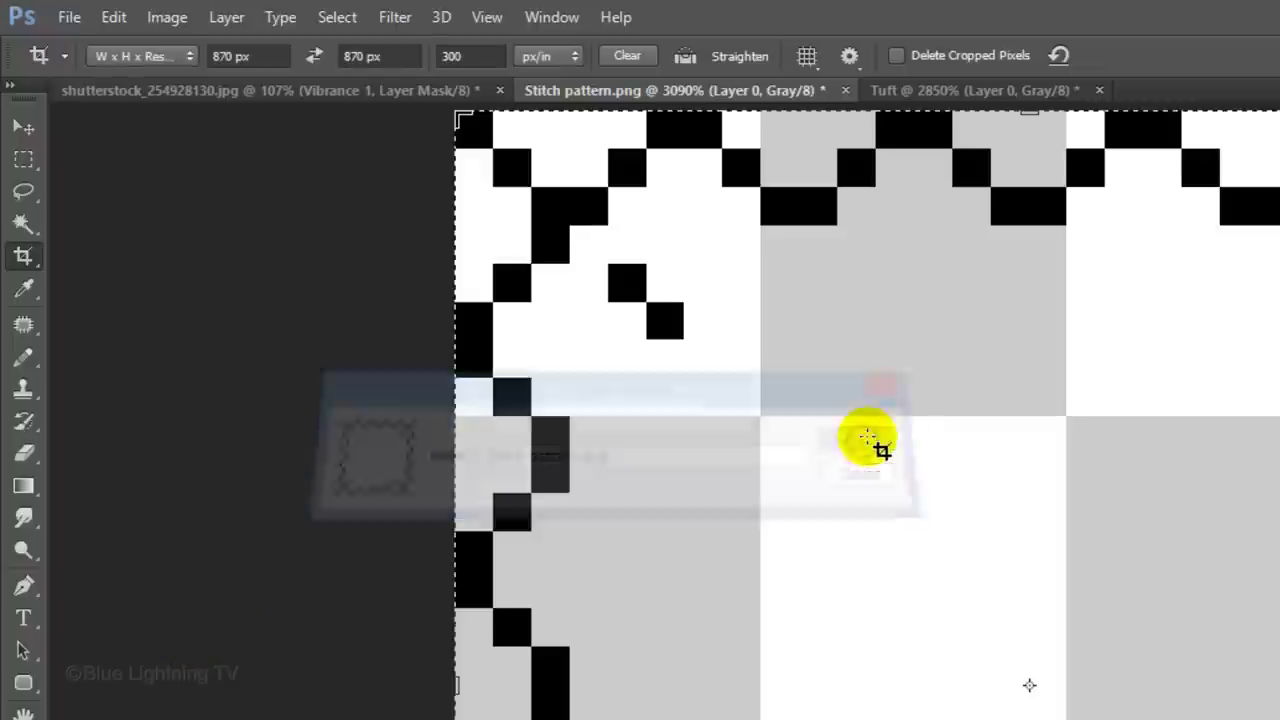
Step: Add a Stitch pattern fill layer at 100% scale over the pixelated shutterstock portrait
{"action": "left_click", "coordinate": [364, 92]}
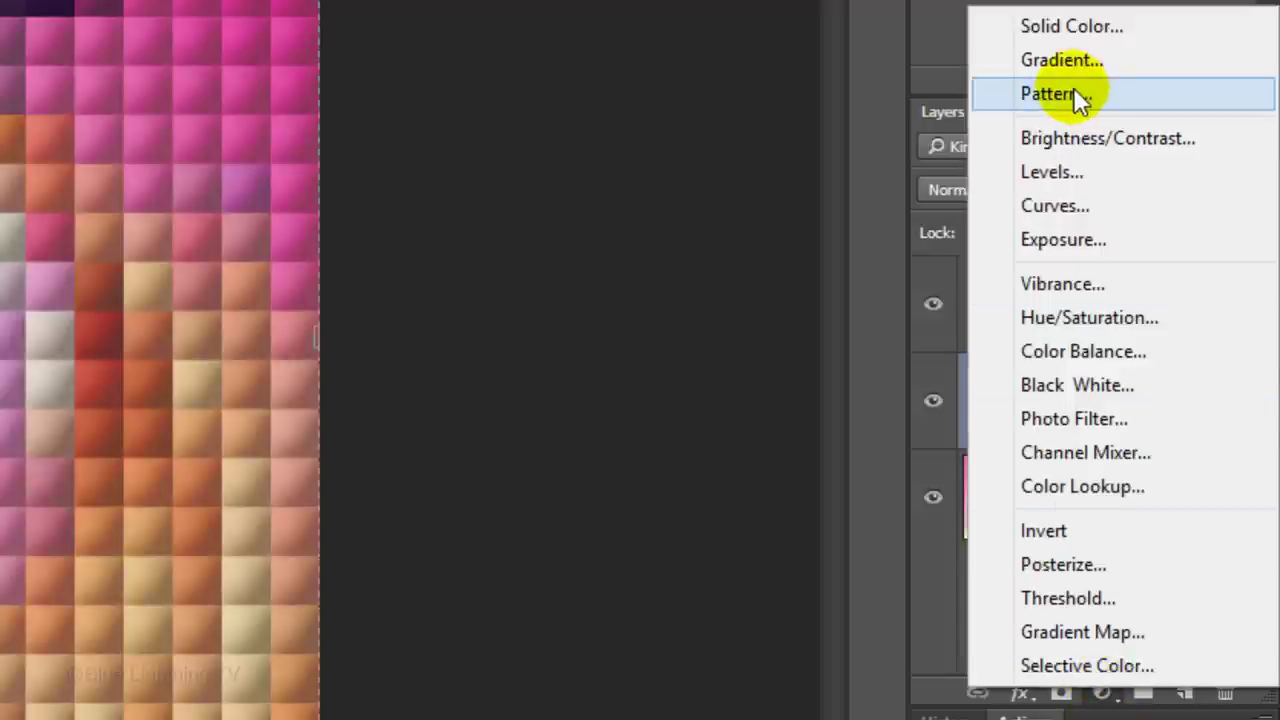
{"action": "left_click", "coordinate": [1075, 92]}
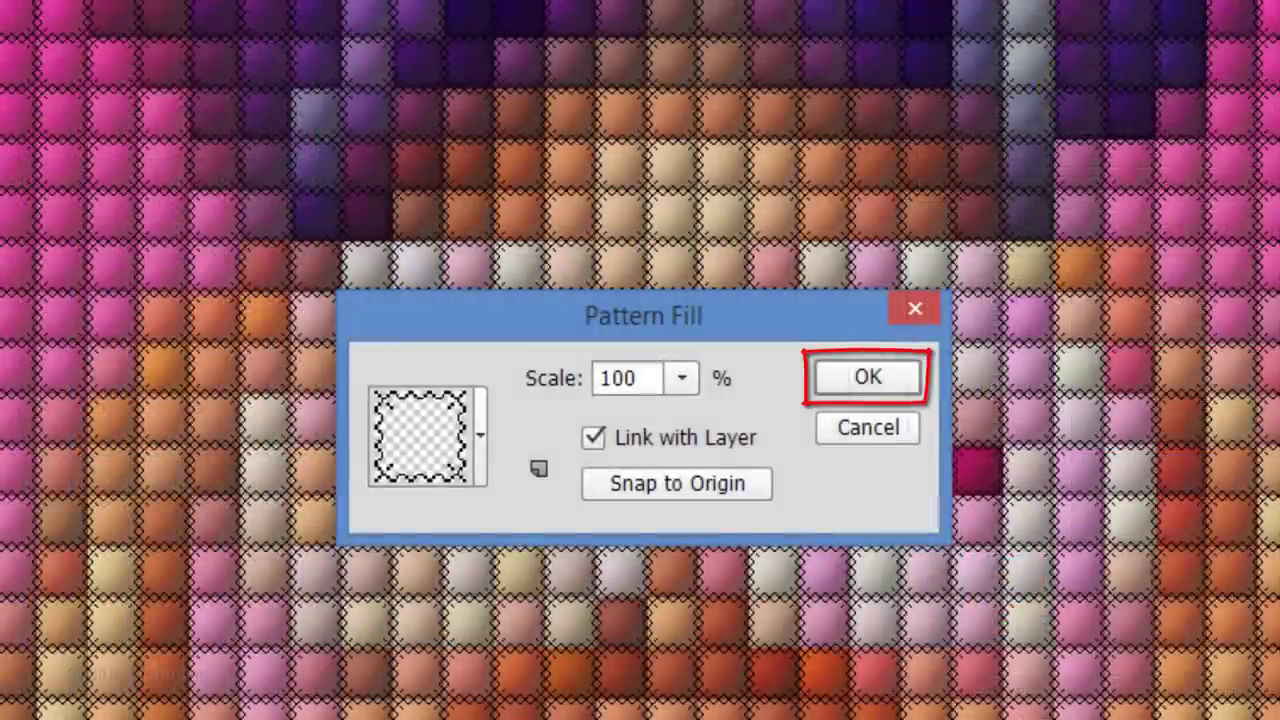
{"action": "key", "text": "Return"}
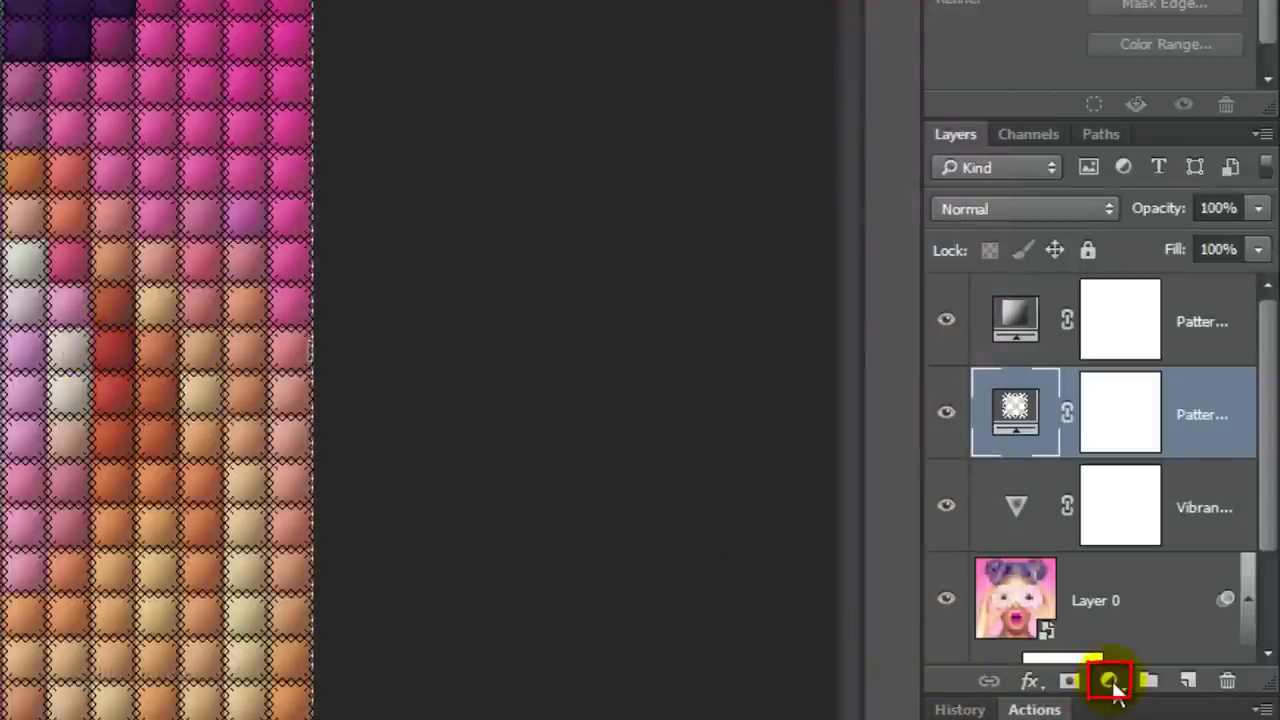
Step: Add a Solid Color fill with brightness 50% (808080) and clip it to the Stitch pattern layer
{"action": "left_click", "coordinate": [1111, 683]}
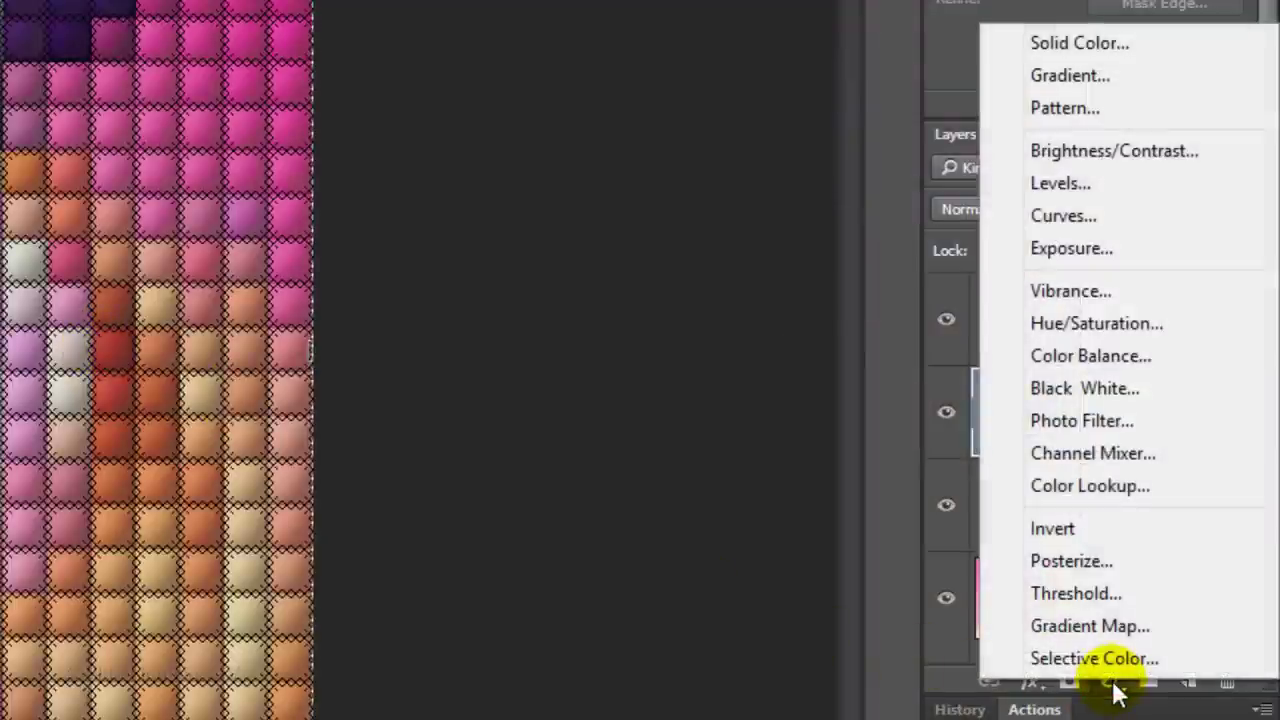
{"action": "left_click", "coordinate": [1081, 40]}
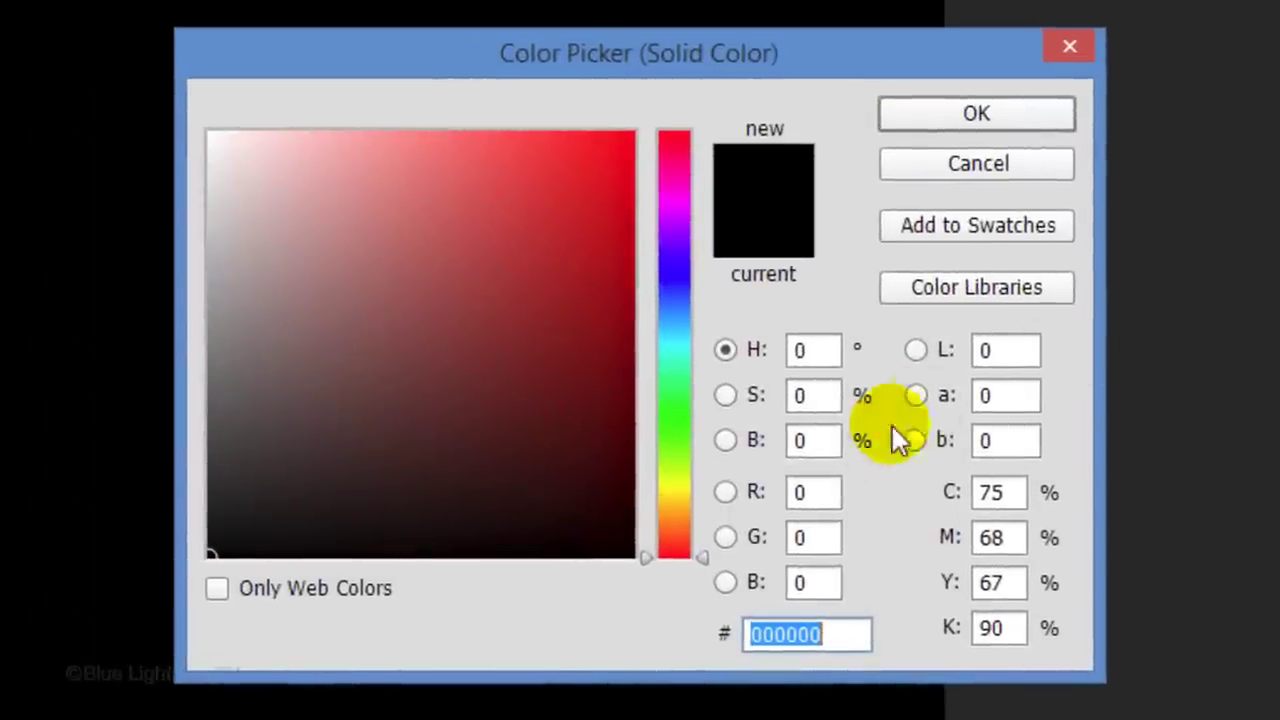
{"action": "left_click", "coordinate": [810, 440]}
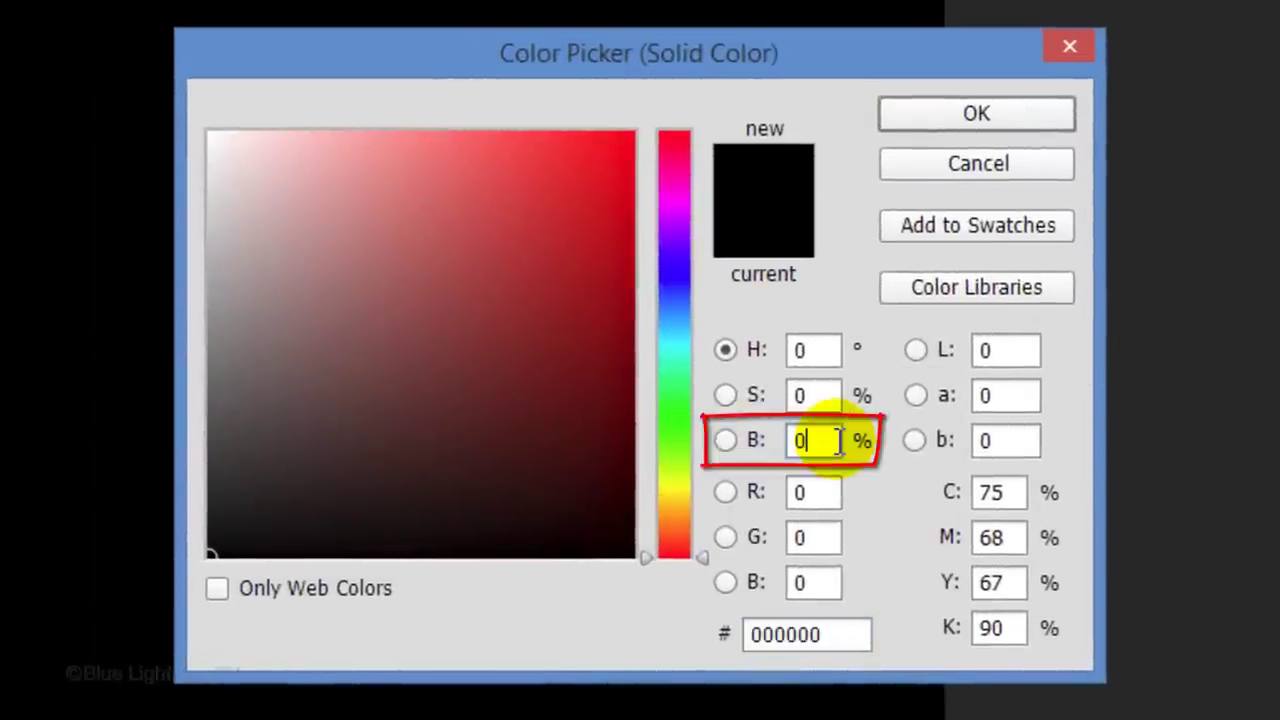
{"action": "double_click", "coordinate": [820, 441]}
{"action": "type", "text": "50"}
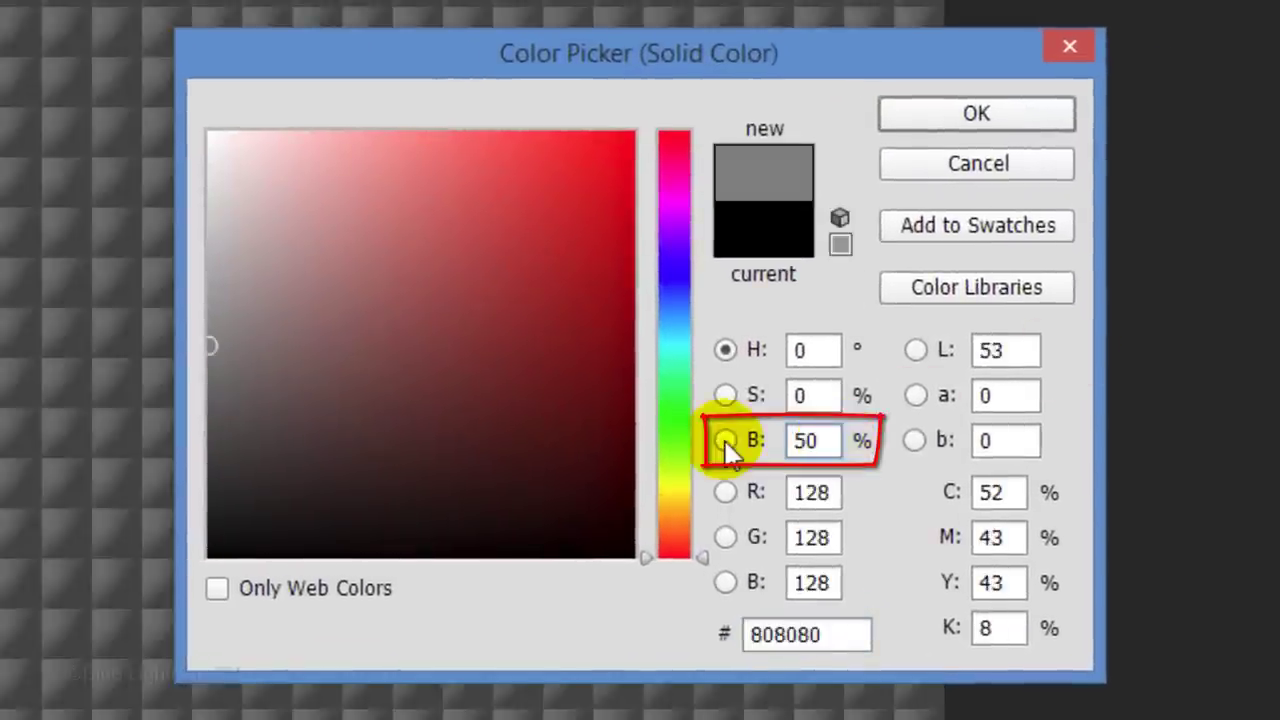
{"action": "left_click", "coordinate": [962, 129]}
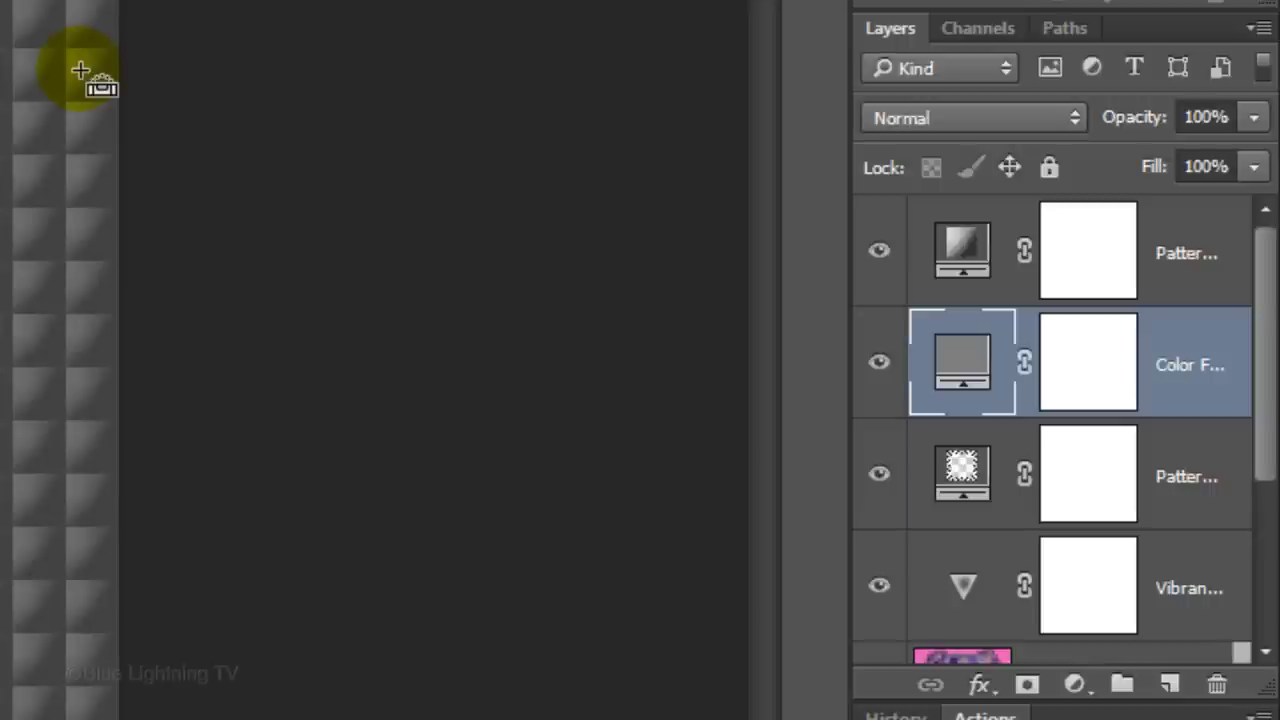
{"action": "key", "text": "ctrl+alt+g"}
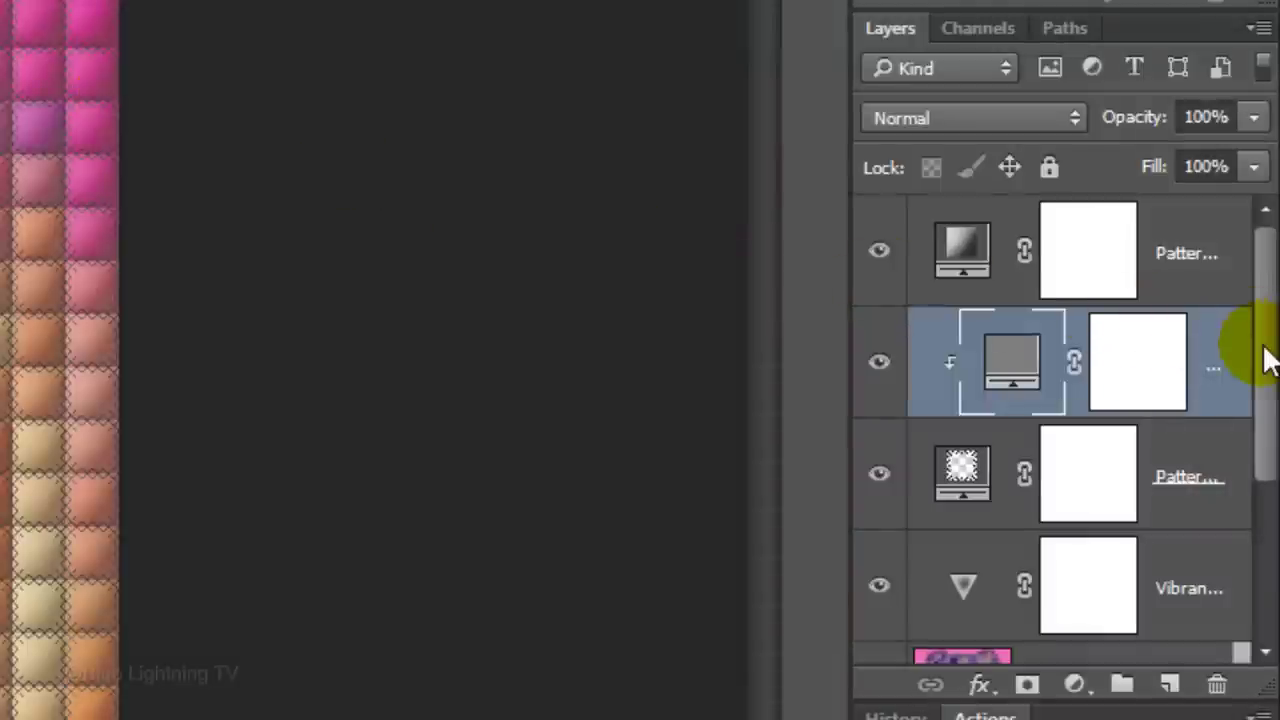
Step: Add a Levels layer above Layer 0 and lower its white input point from 255 to 231
{"action": "left_click_drag", "start_coordinate": [1271, 389], "coordinate": [1274, 437]}
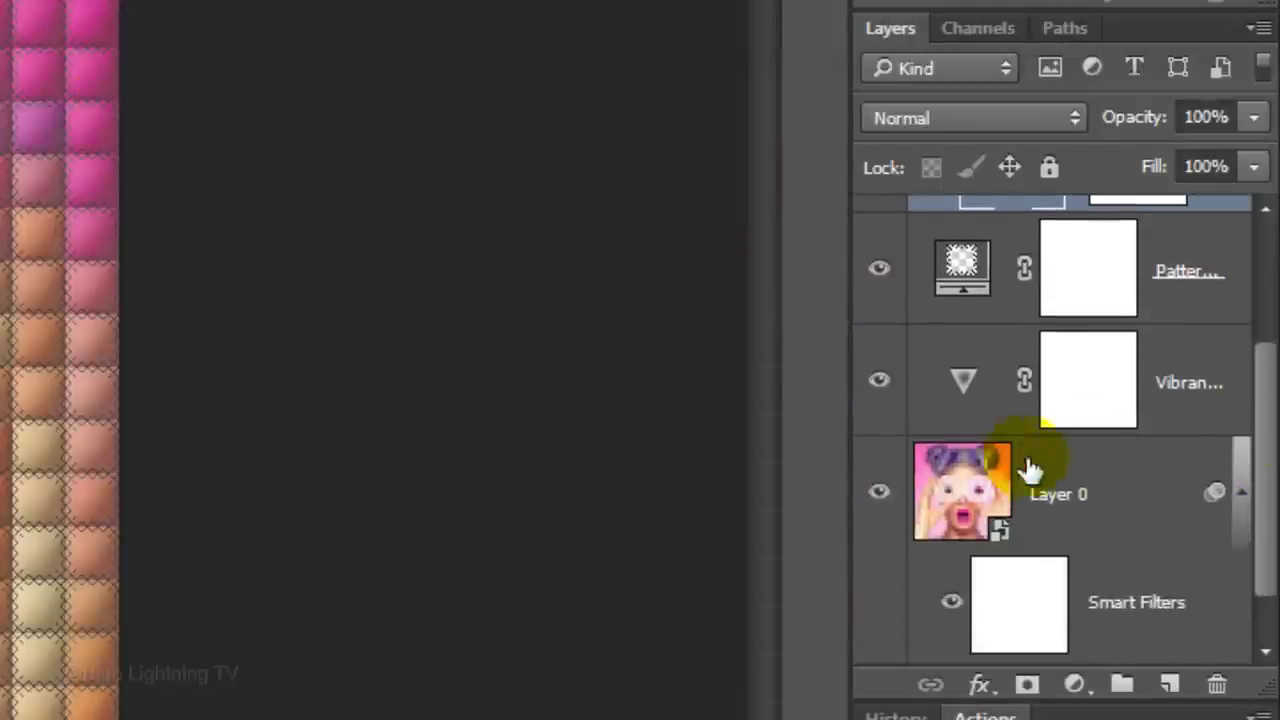
{"action": "left_click", "coordinate": [972, 497]}
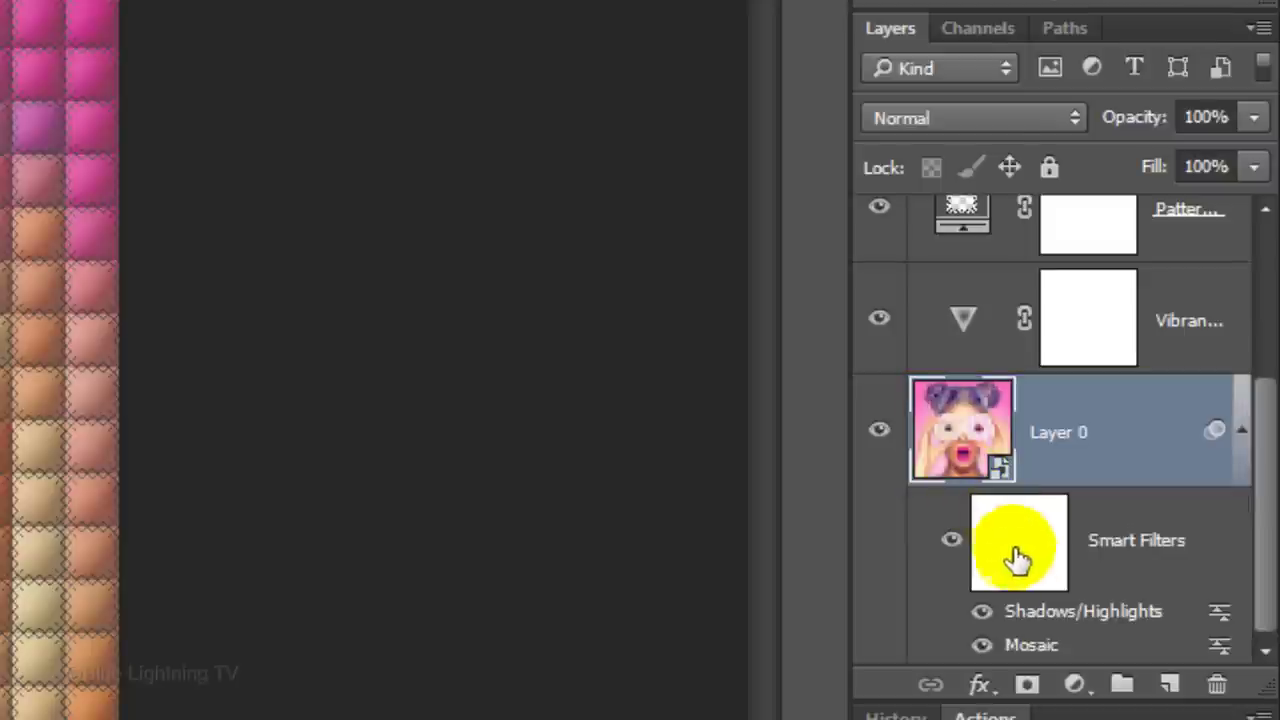
{"action": "left_click", "coordinate": [1075, 686]}
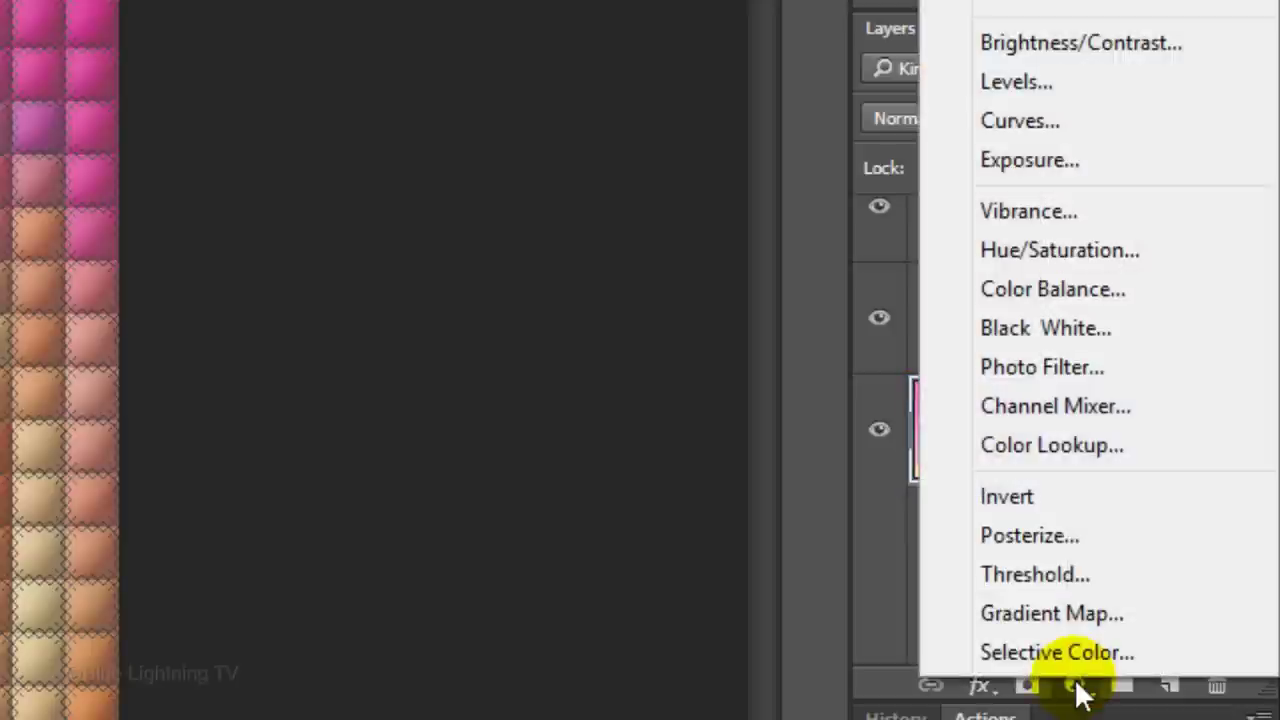
{"action": "left_click", "coordinate": [1009, 82]}
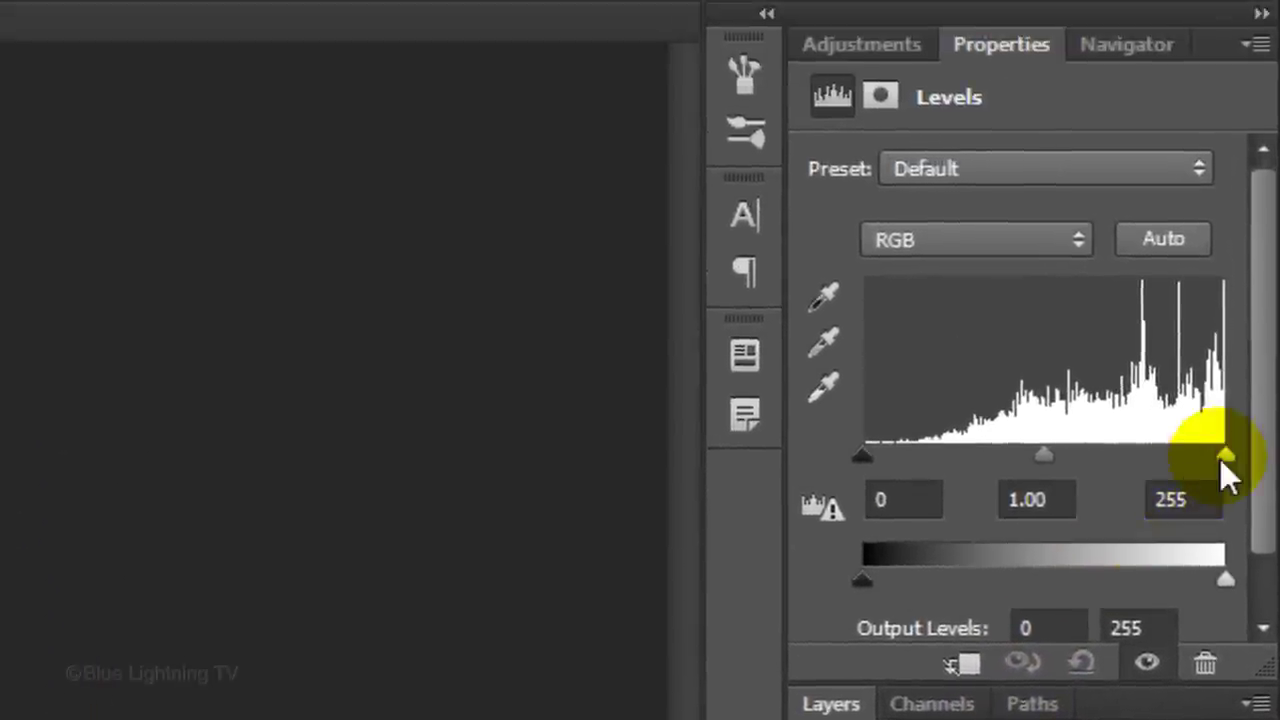
{"action": "left_click_drag", "start_coordinate": [1222, 461], "coordinate": [1193, 464]}
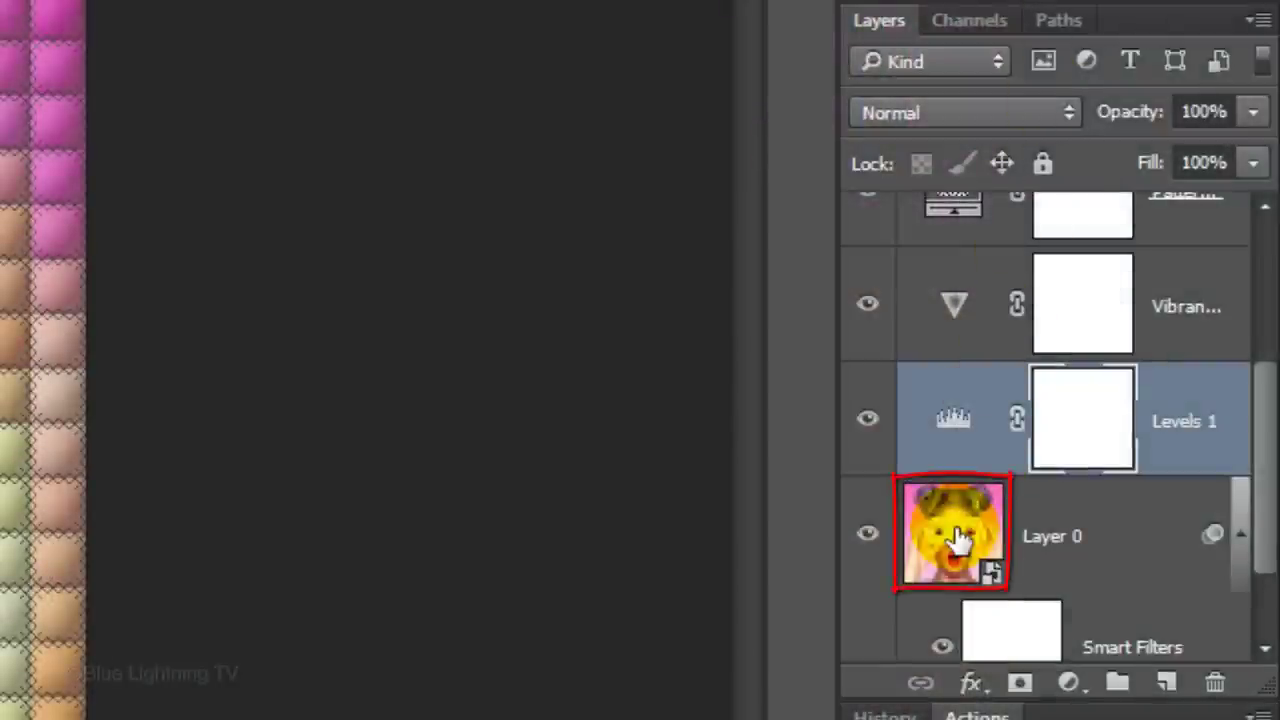
Step: Select Layer 0 through the top Pattern layer and convert them into one smart object
{"action": "left_click", "coordinate": [955, 450]}
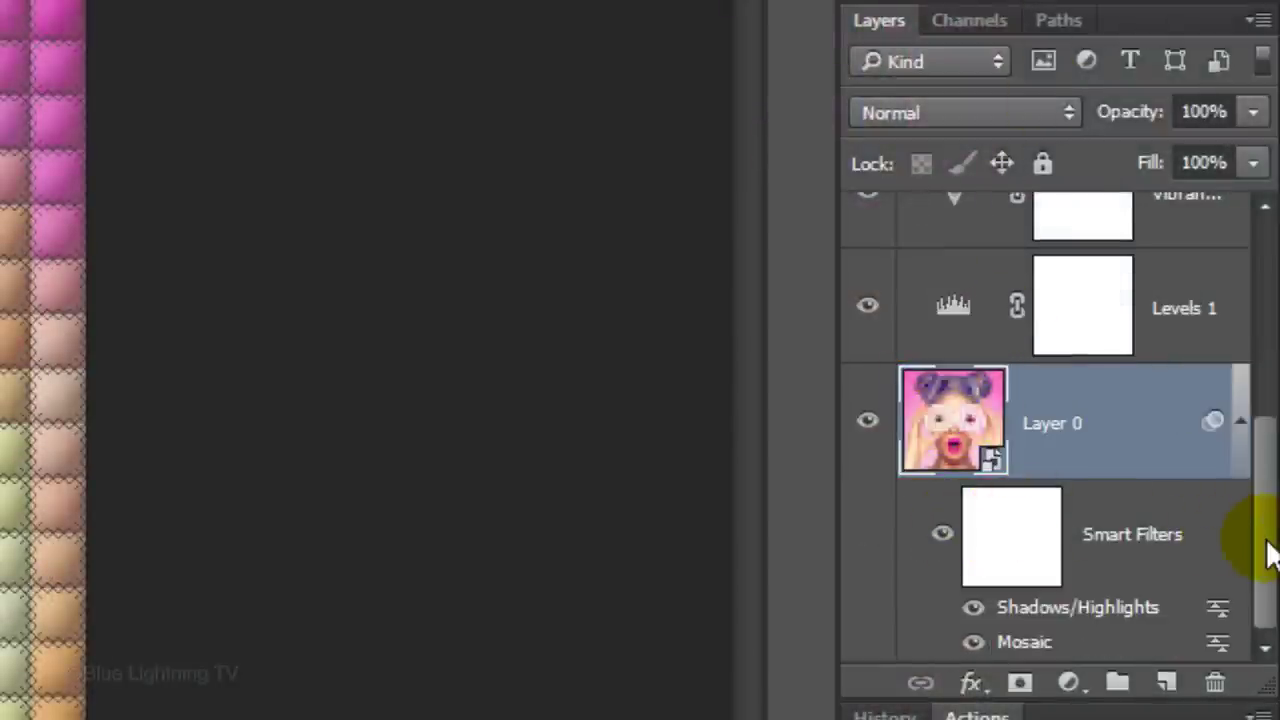
{"action": "left_click_drag", "start_coordinate": [1268, 551], "coordinate": [1262, 258]}
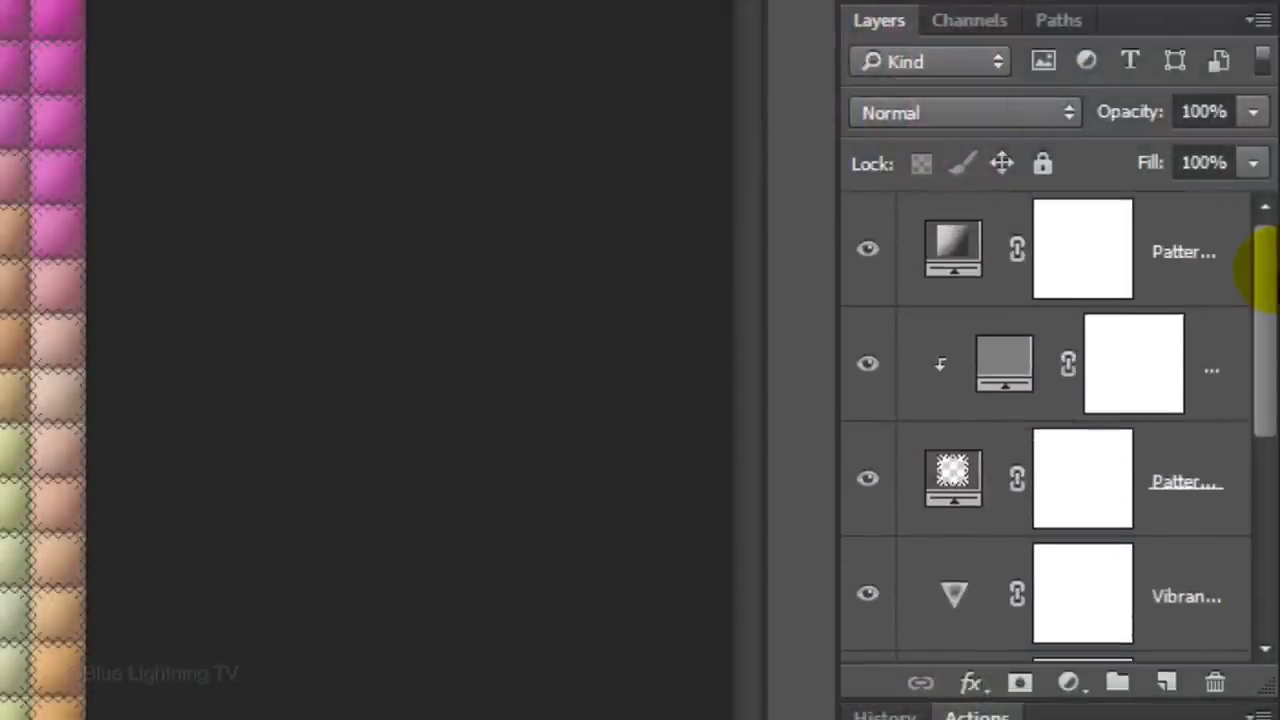
{"action": "left_click", "coordinate": [955, 252], "text": "shift"}
{"action": "left_click", "coordinate": [957, 253], "text": "shift"}
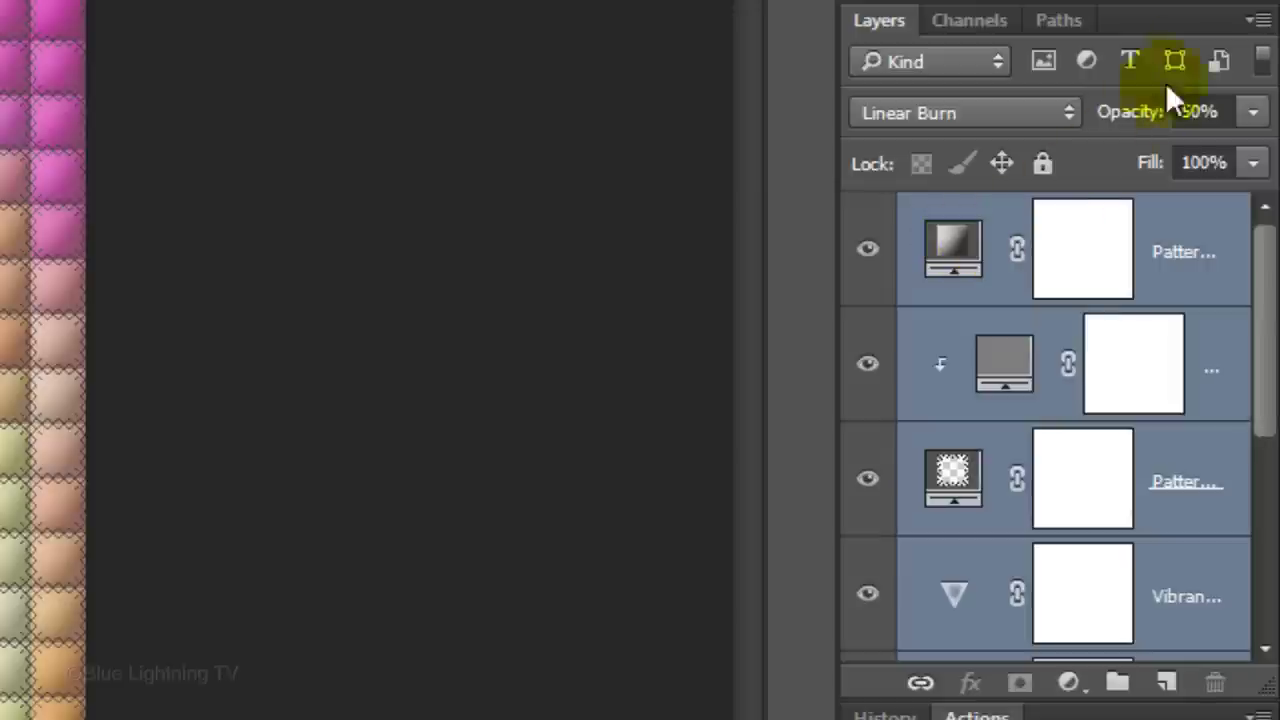
{"action": "left_click", "coordinate": [1256, 22]}
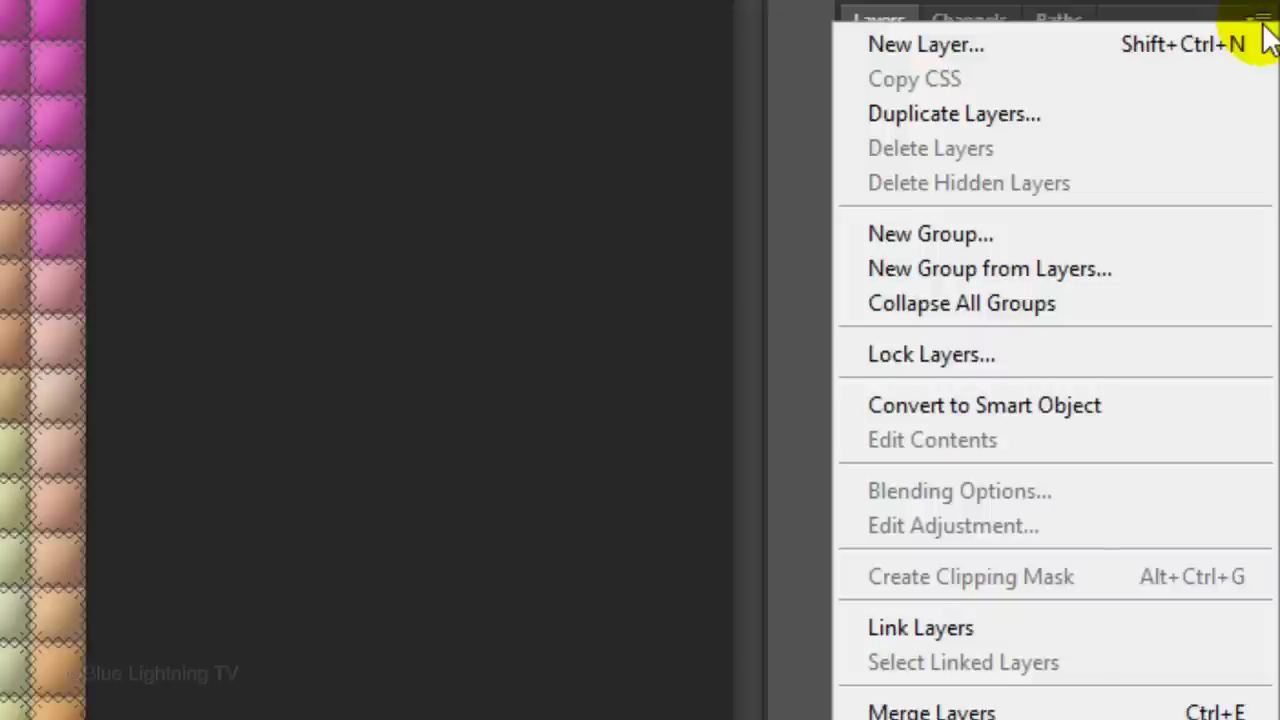
{"action": "left_click", "coordinate": [1137, 407]}
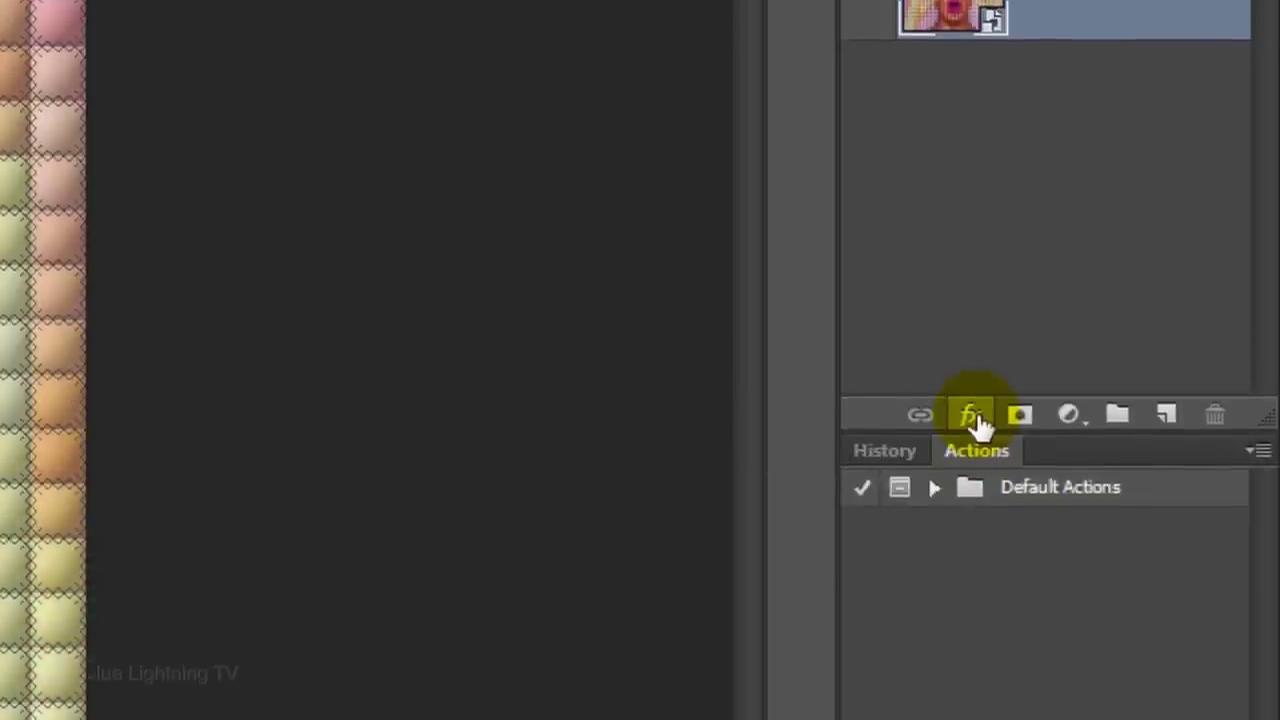
Step: Add an Inner Glow effect to Pattern Fill 1 with a pure black glow colour
{"action": "left_click", "coordinate": [975, 252]}
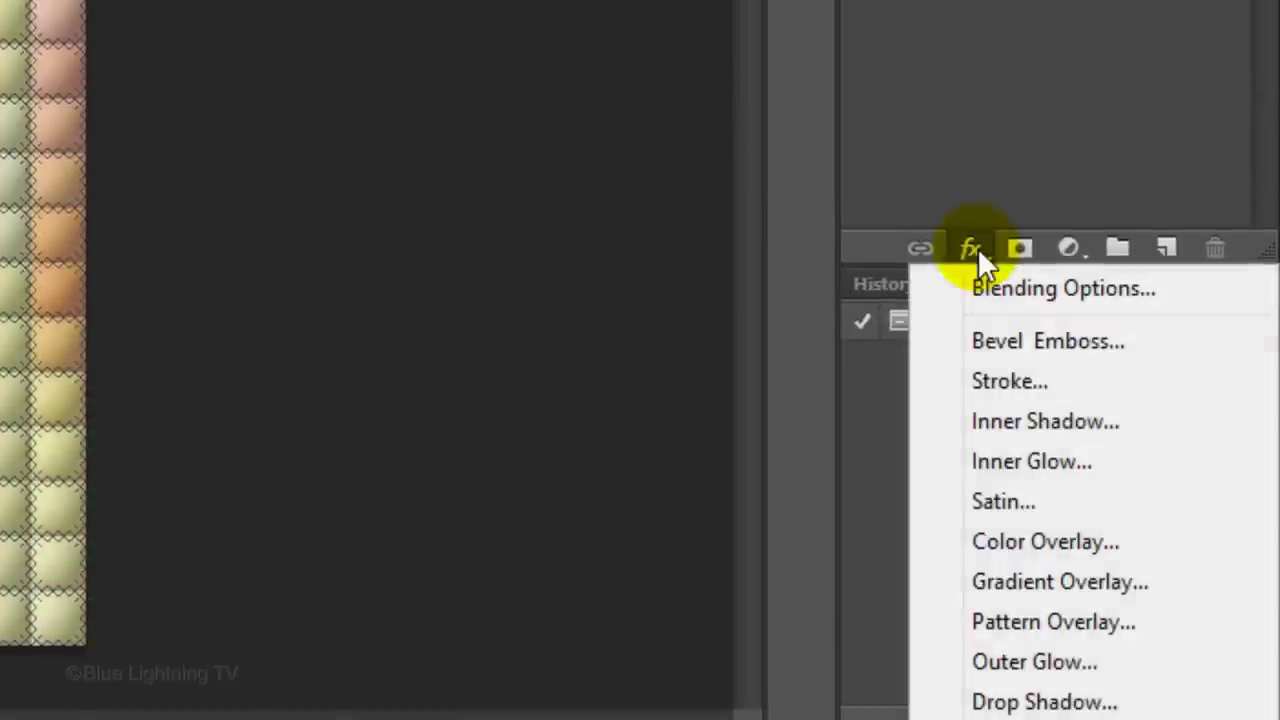
{"action": "left_click", "coordinate": [990, 461]}
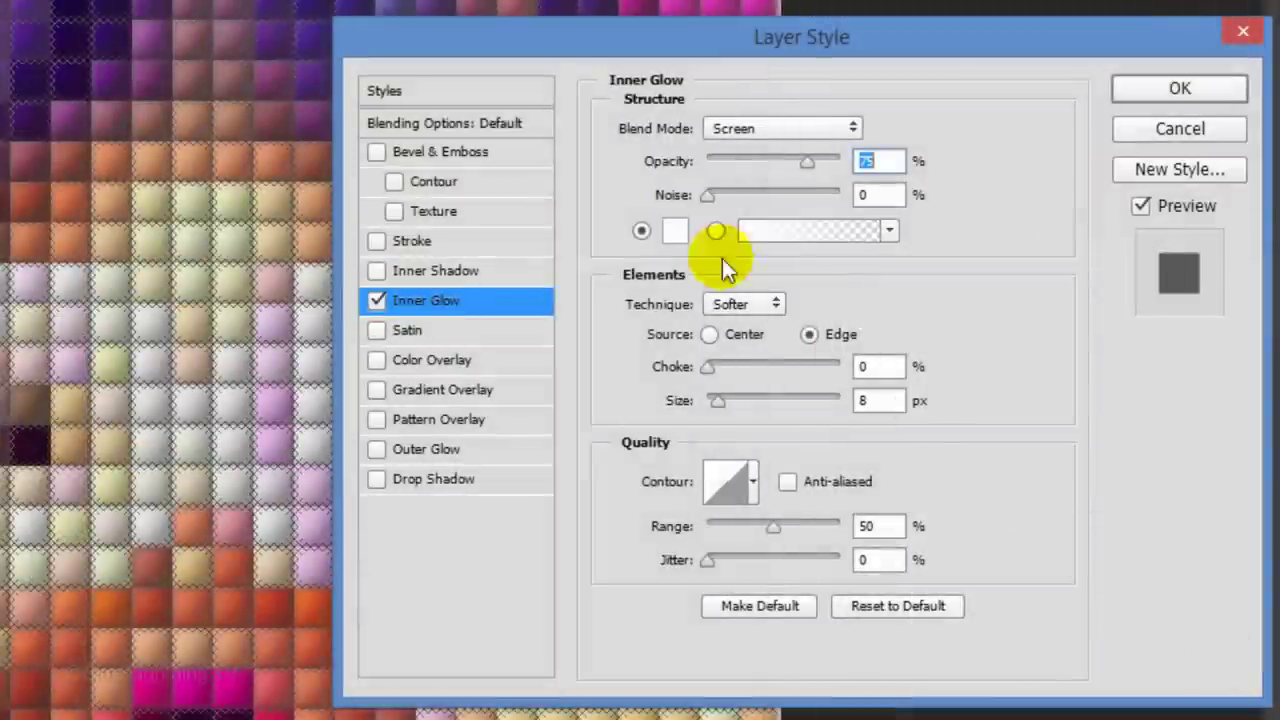
{"action": "left_click", "coordinate": [672, 233]}
{"action": "left_click", "coordinate": [301, 528]}
{"action": "left_click_drag", "start_coordinate": [265, 551], "coordinate": [83, 671]}
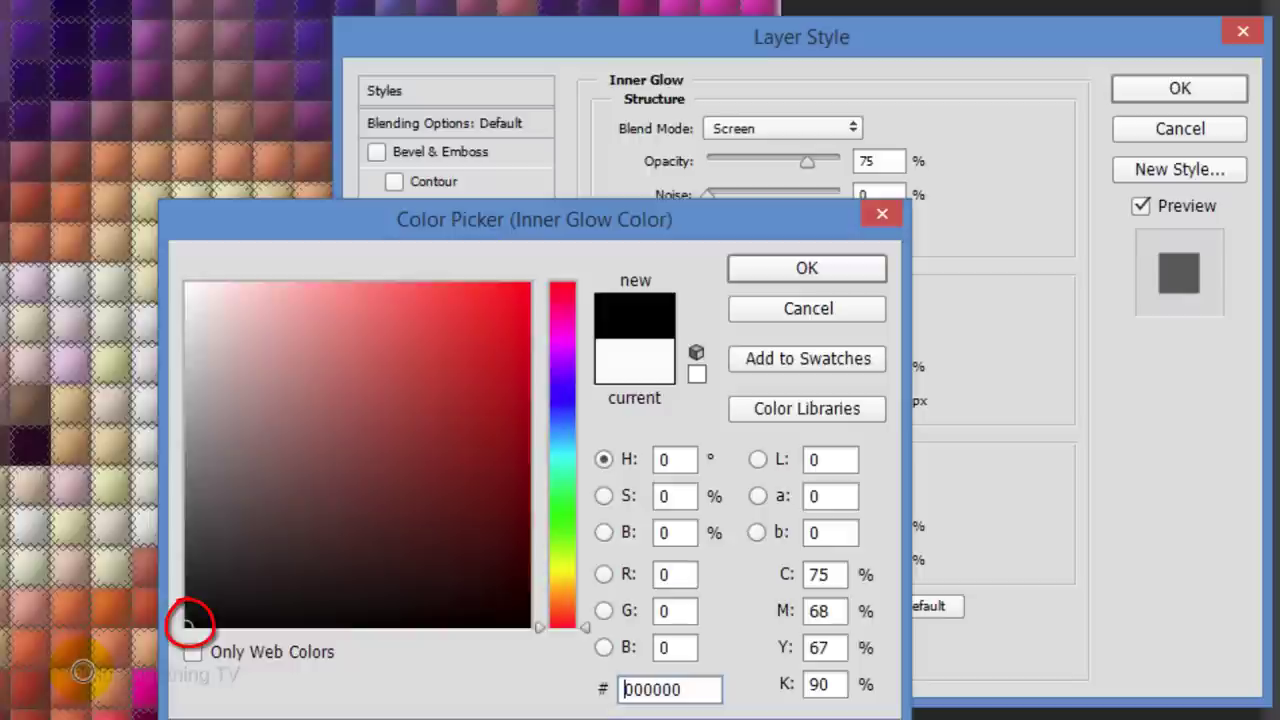
{"action": "left_click", "coordinate": [781, 272]}
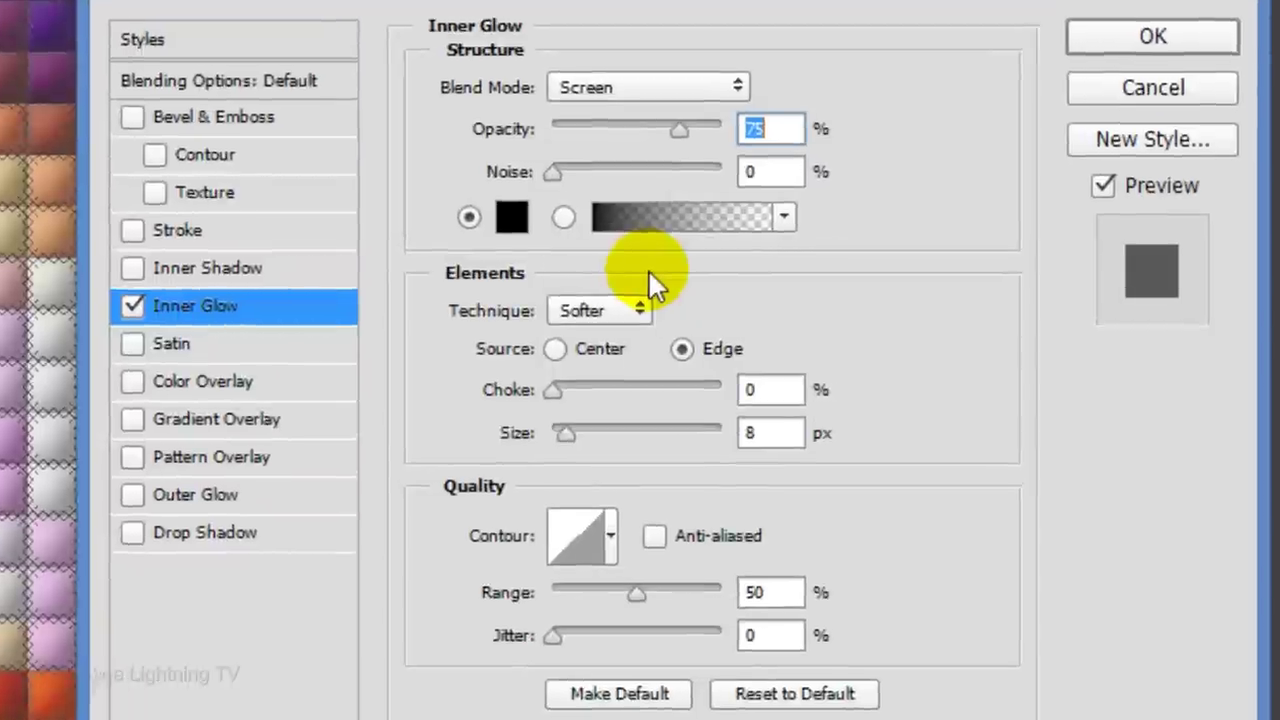
Step: Set the inner glow to Multiply, 50% opacity and 88 px size, and apply it
{"action": "left_click", "coordinate": [642, 83]}
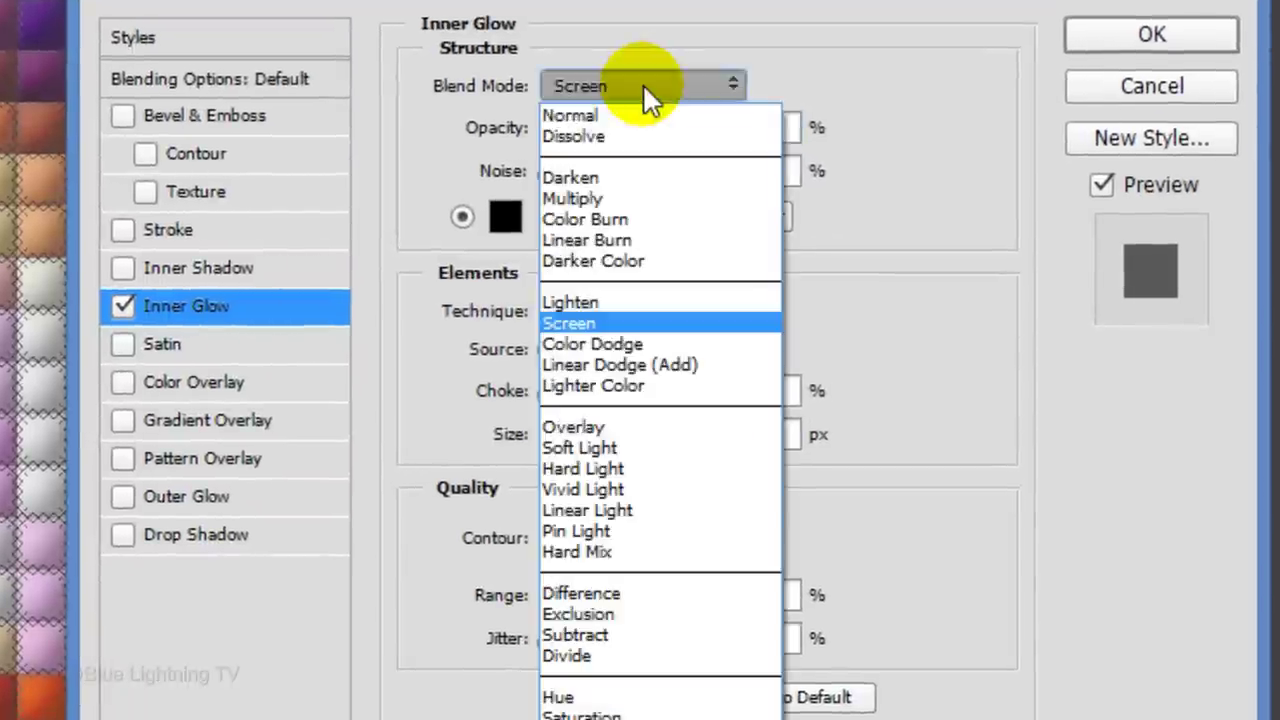
{"action": "left_click", "coordinate": [613, 201]}
{"action": "left_click", "coordinate": [775, 128]}
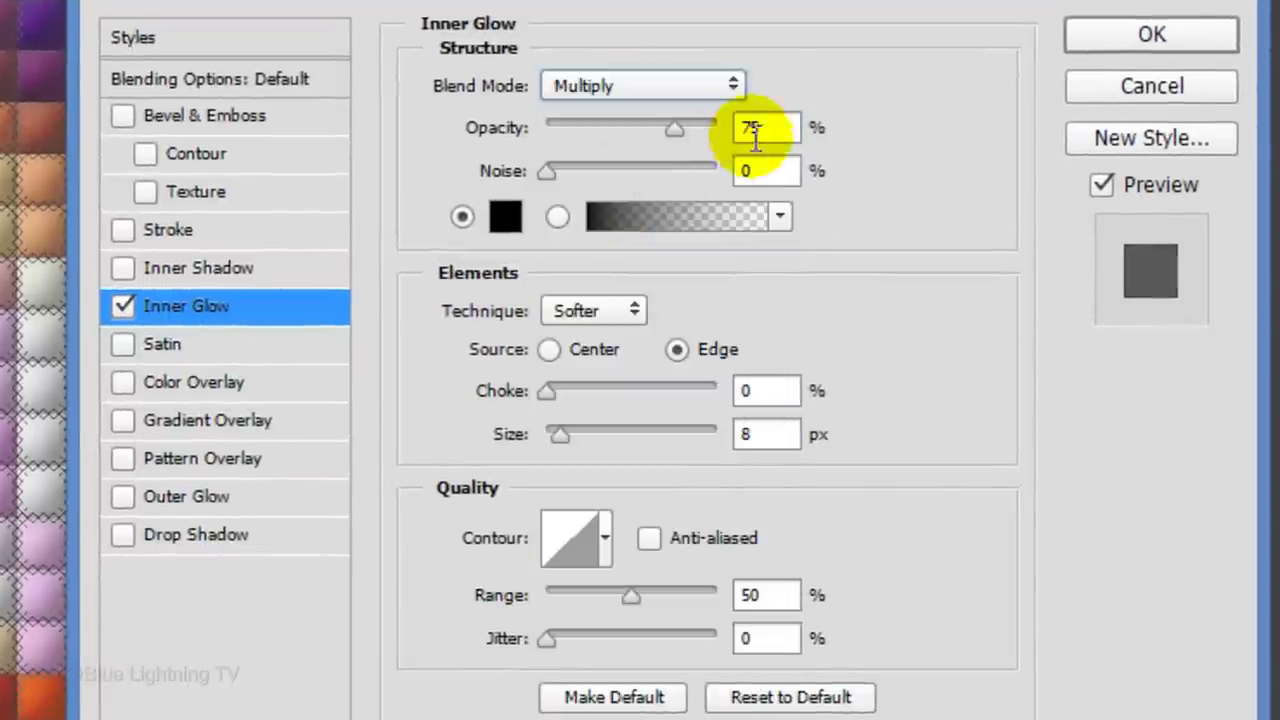
{"action": "key", "text": "BackSpace"}
{"action": "key", "text": "BackSpace"}
{"action": "type", "text": "50"}
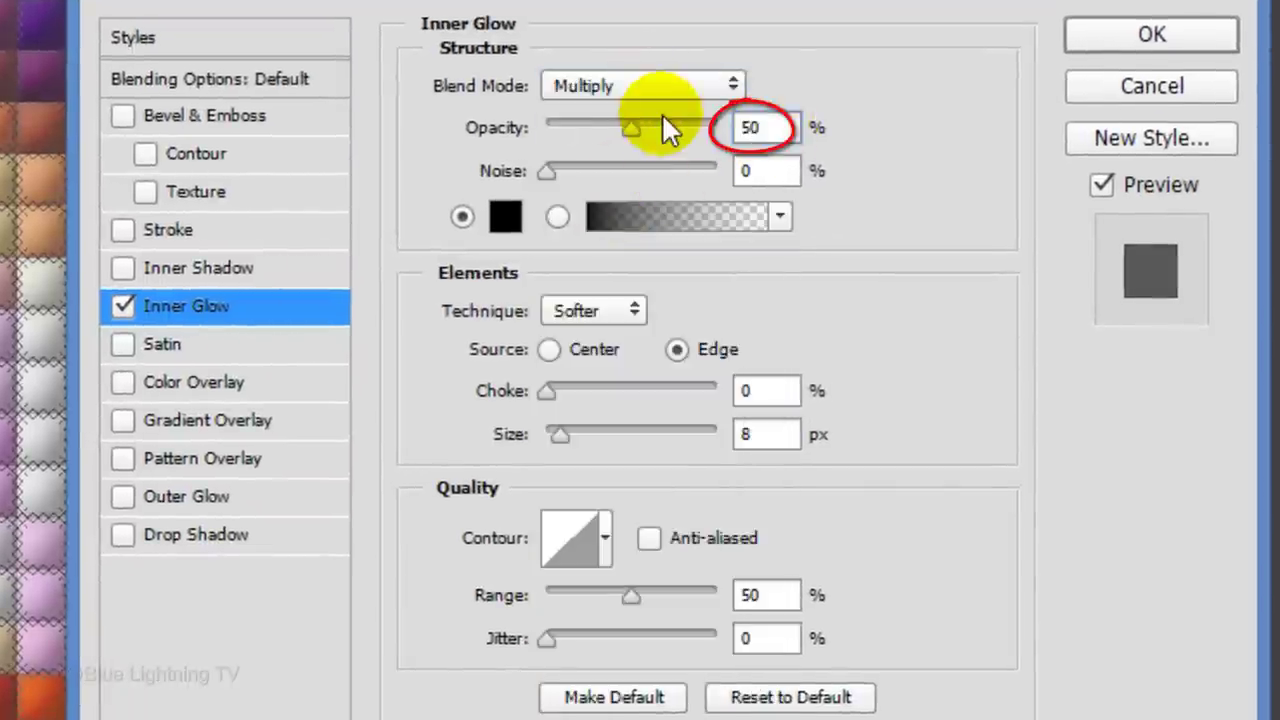
{"action": "double_click", "coordinate": [748, 433]}
{"action": "type", "text": "88"}
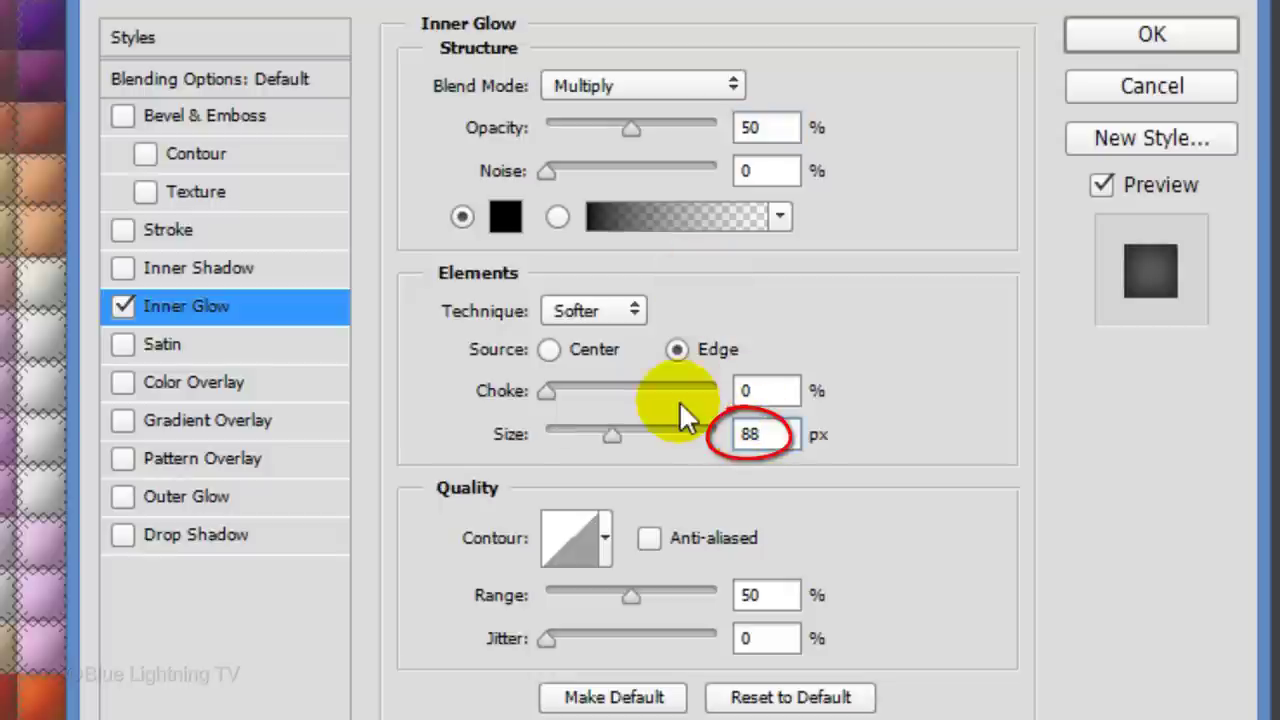
{"action": "left_click", "coordinate": [1119, 42]}
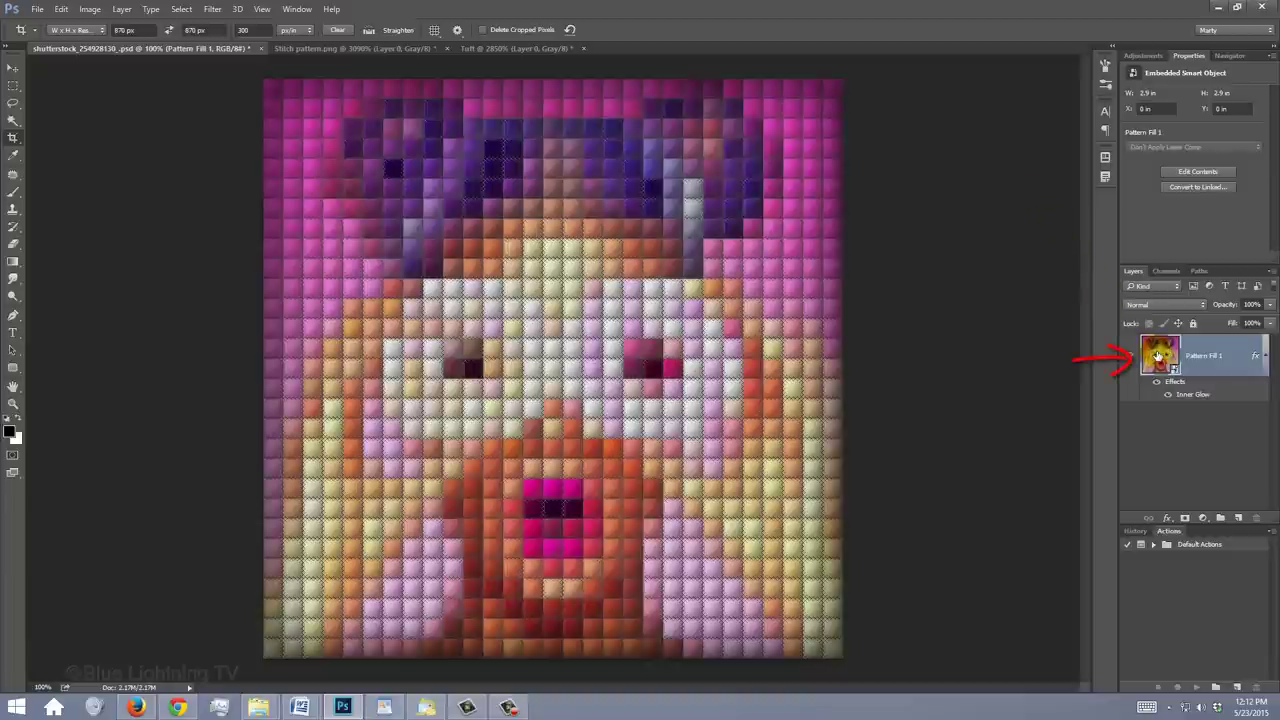
Step: Open Pattern Fill 1's contents, then the nested Layer 0 smart object with the donut portrait
{"action": "double_click", "coordinate": [1158, 355]}
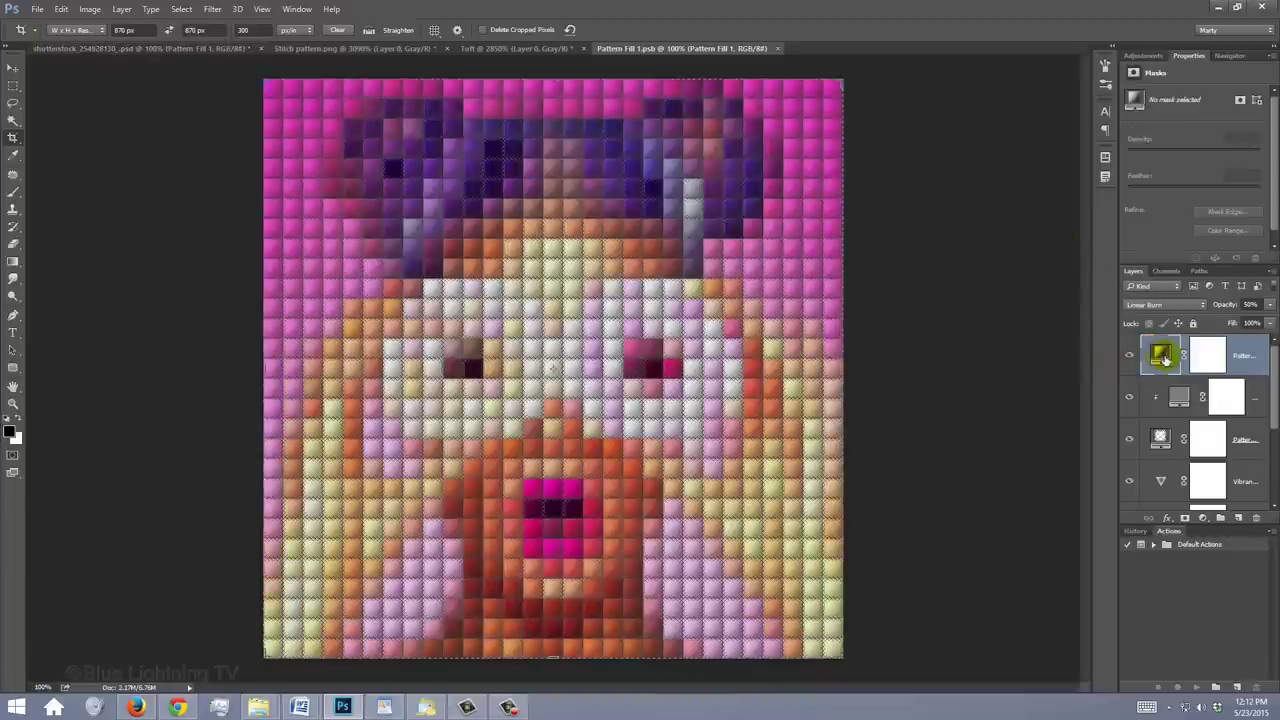
{"action": "left_click_drag", "start_coordinate": [1276, 366], "coordinate": [1273, 477]}
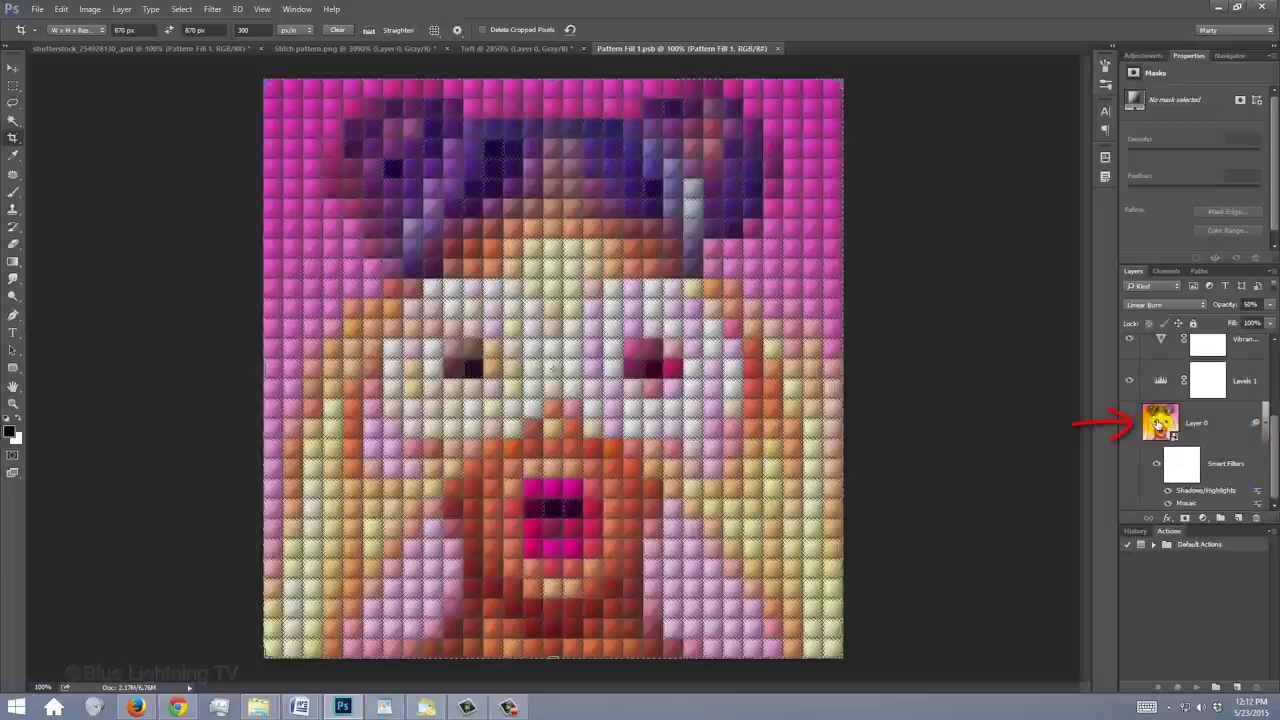
{"action": "double_click", "coordinate": [1158, 424]}
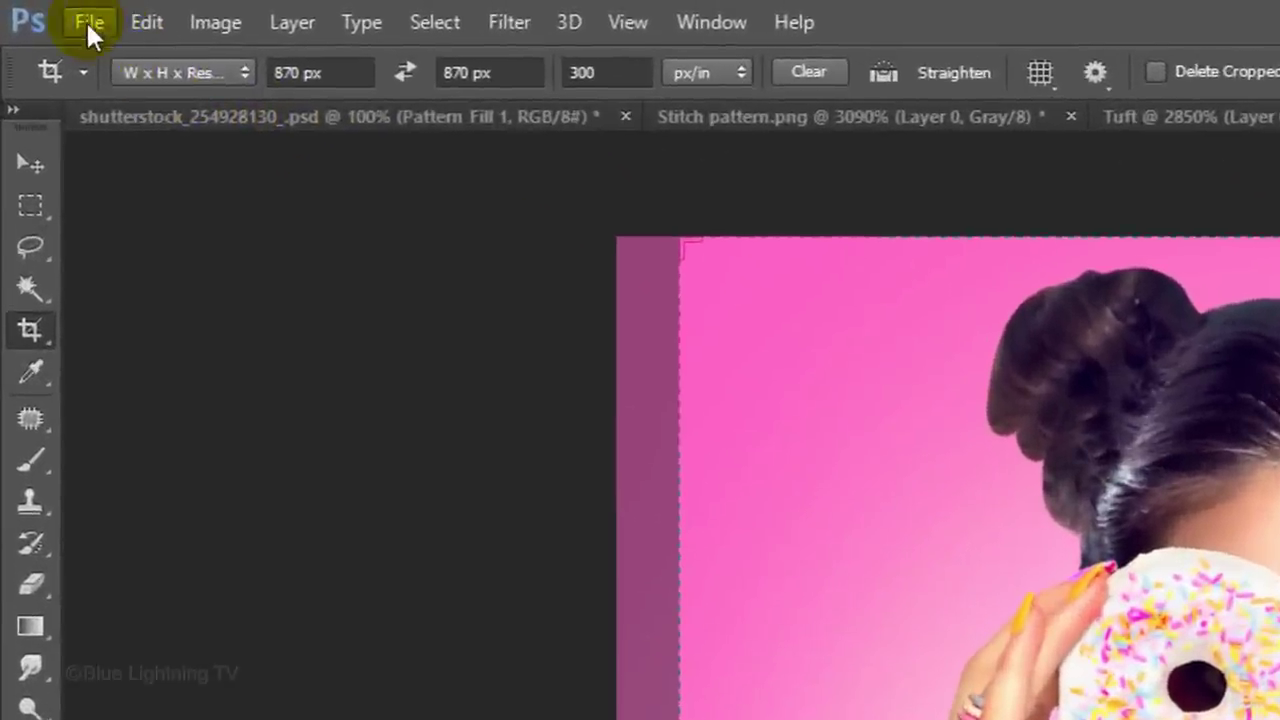
Step: Place shutterstock_247872340 as an embedded layer inside Layer 0.psb and commit it
{"action": "left_click", "coordinate": [88, 24]}
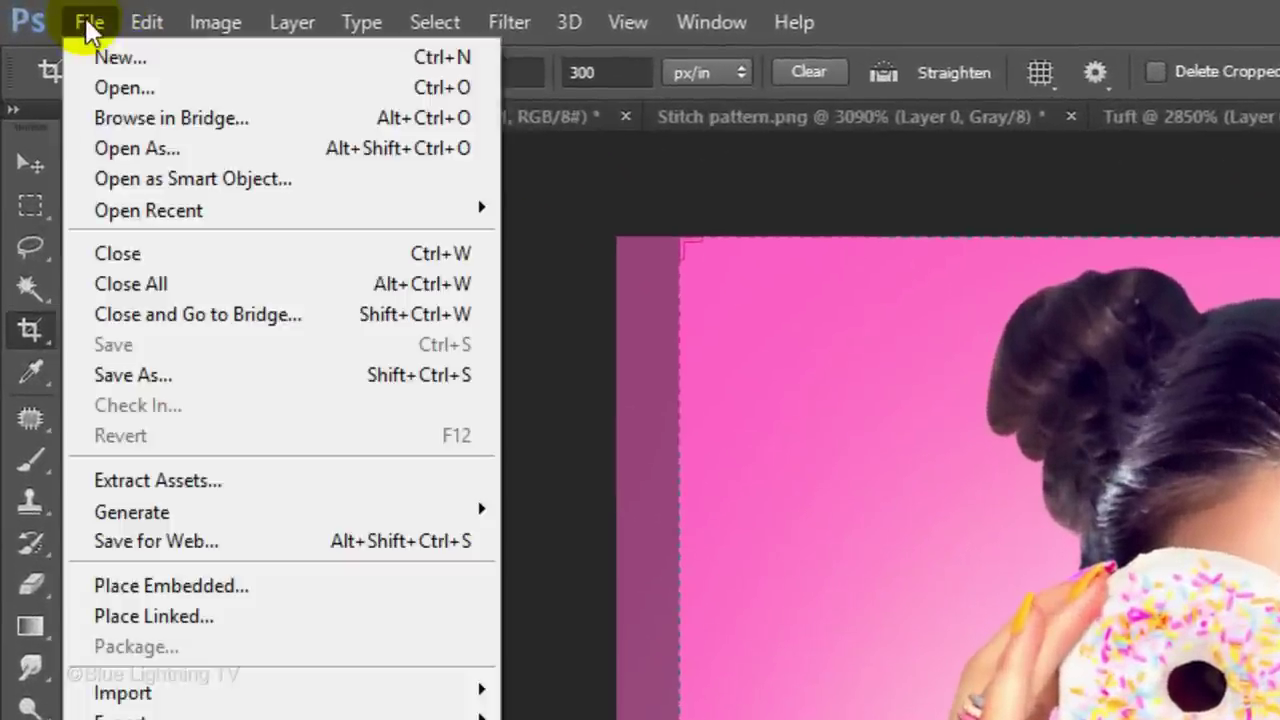
{"action": "left_click", "coordinate": [168, 588]}
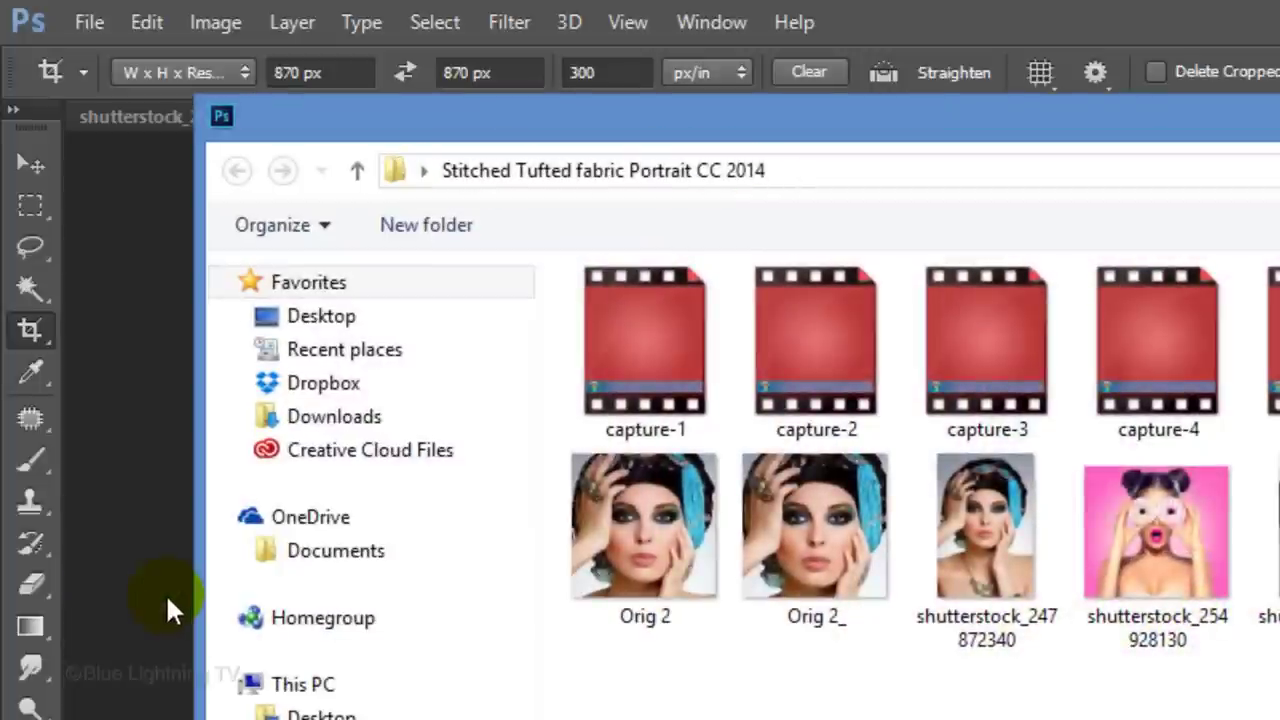
{"action": "left_click", "coordinate": [962, 507]}
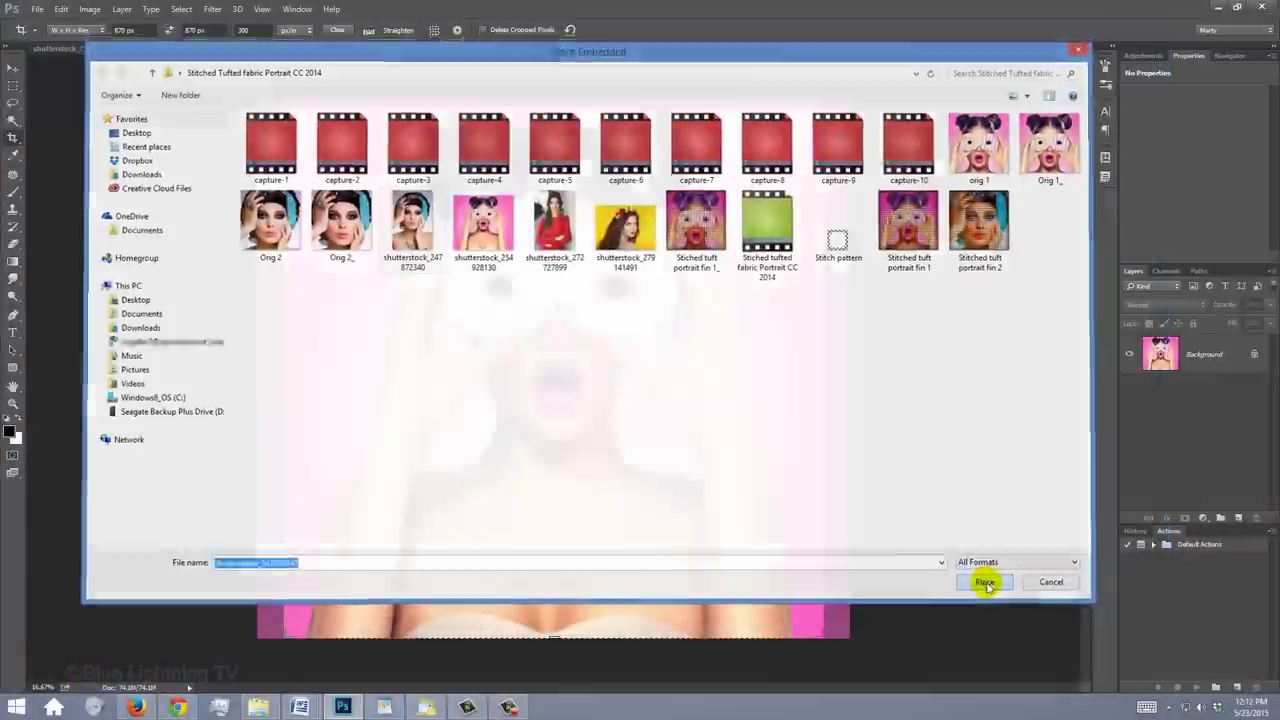
{"action": "left_click", "coordinate": [780, 570]}
{"action": "key", "text": "Return"}
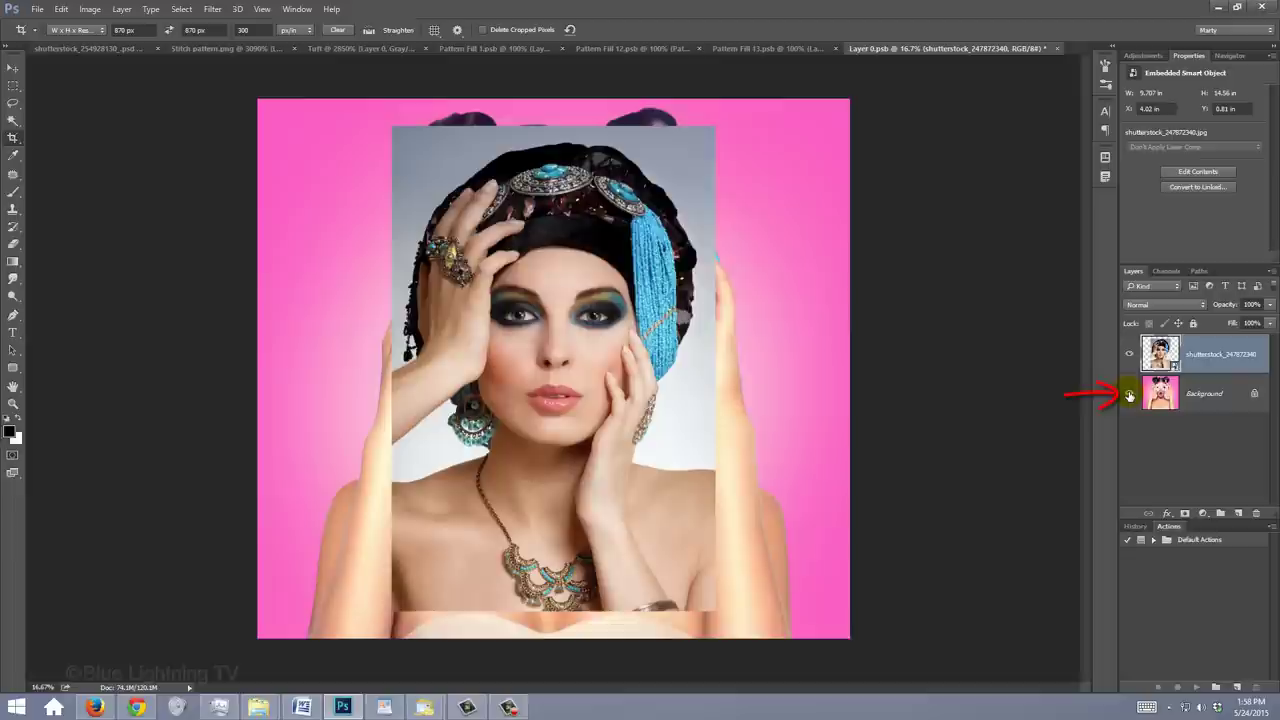
Step: Hide the Background, trim by top-left pixel colour, then close and save Layer 0.psb
{"action": "left_click", "coordinate": [1129, 395]}
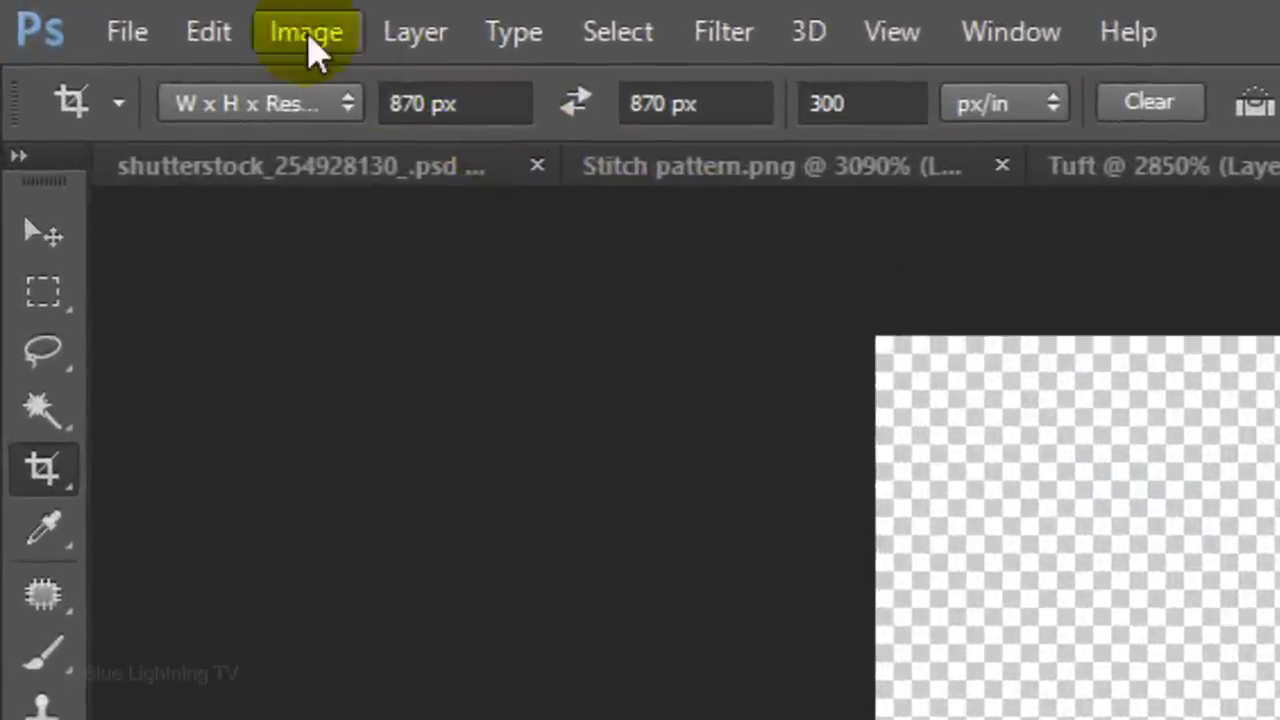
{"action": "left_click", "coordinate": [308, 40]}
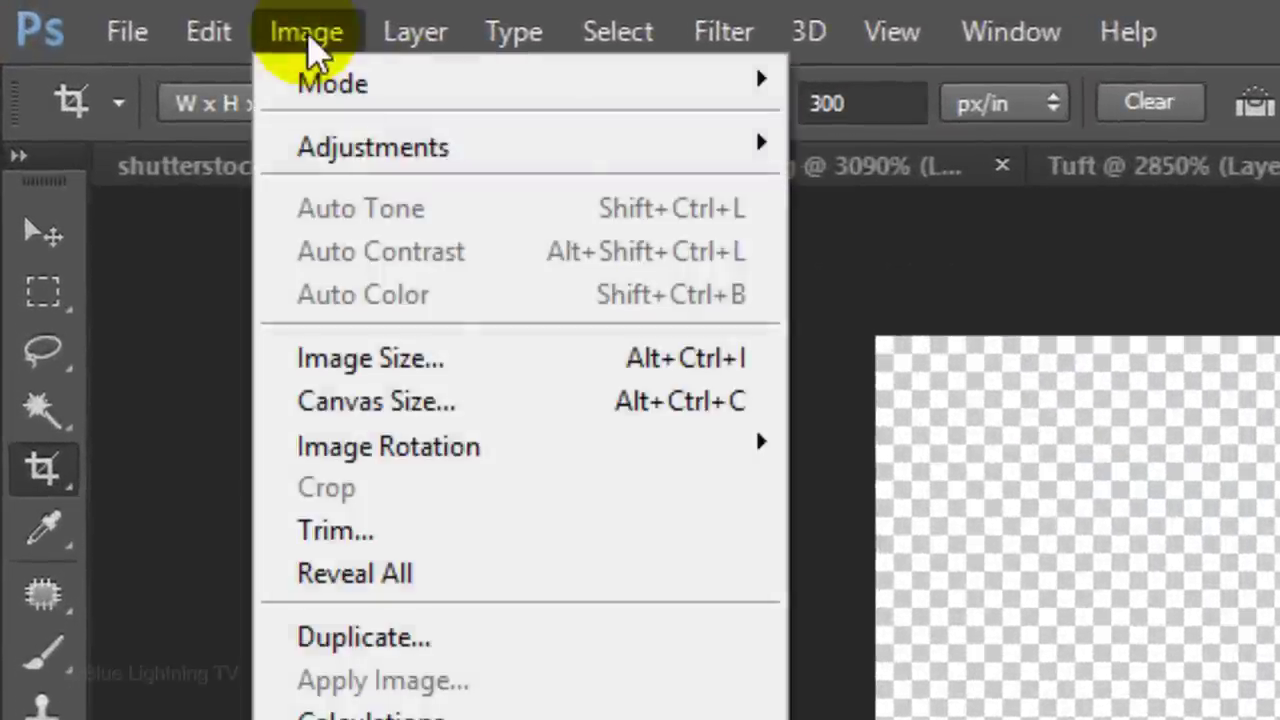
{"action": "left_click", "coordinate": [318, 540]}
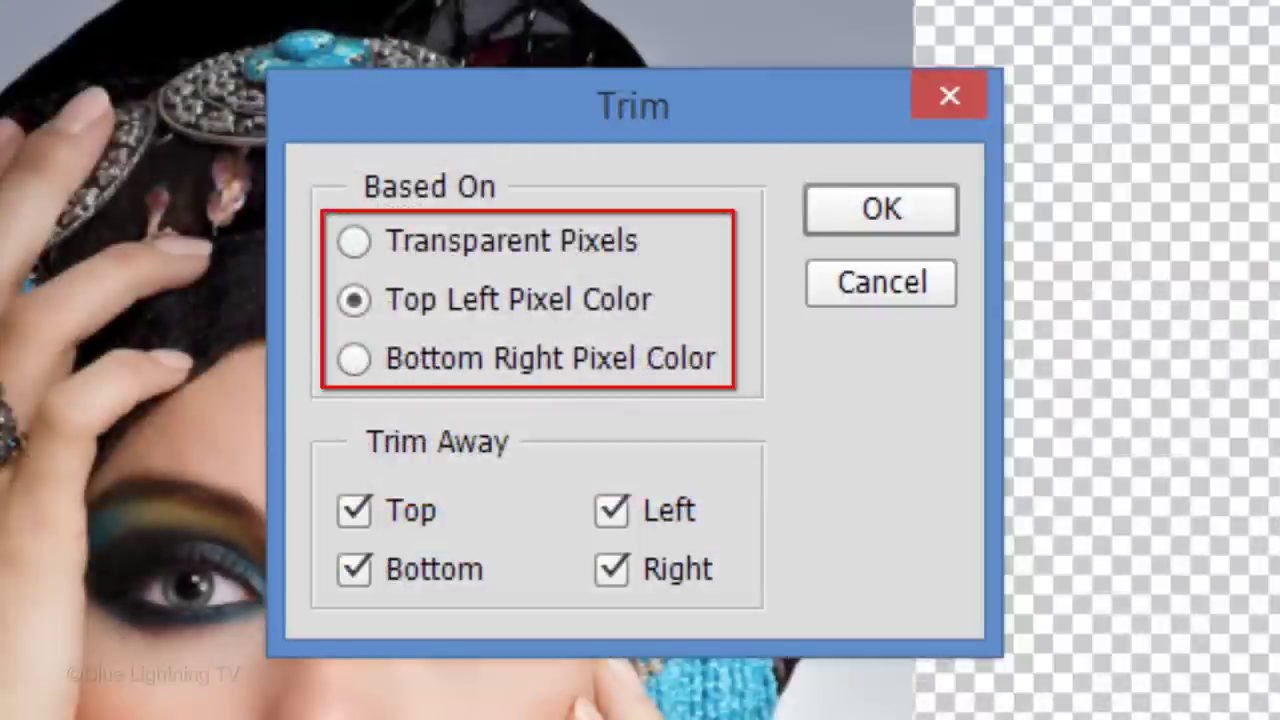
{"action": "left_click", "coordinate": [884, 212]}
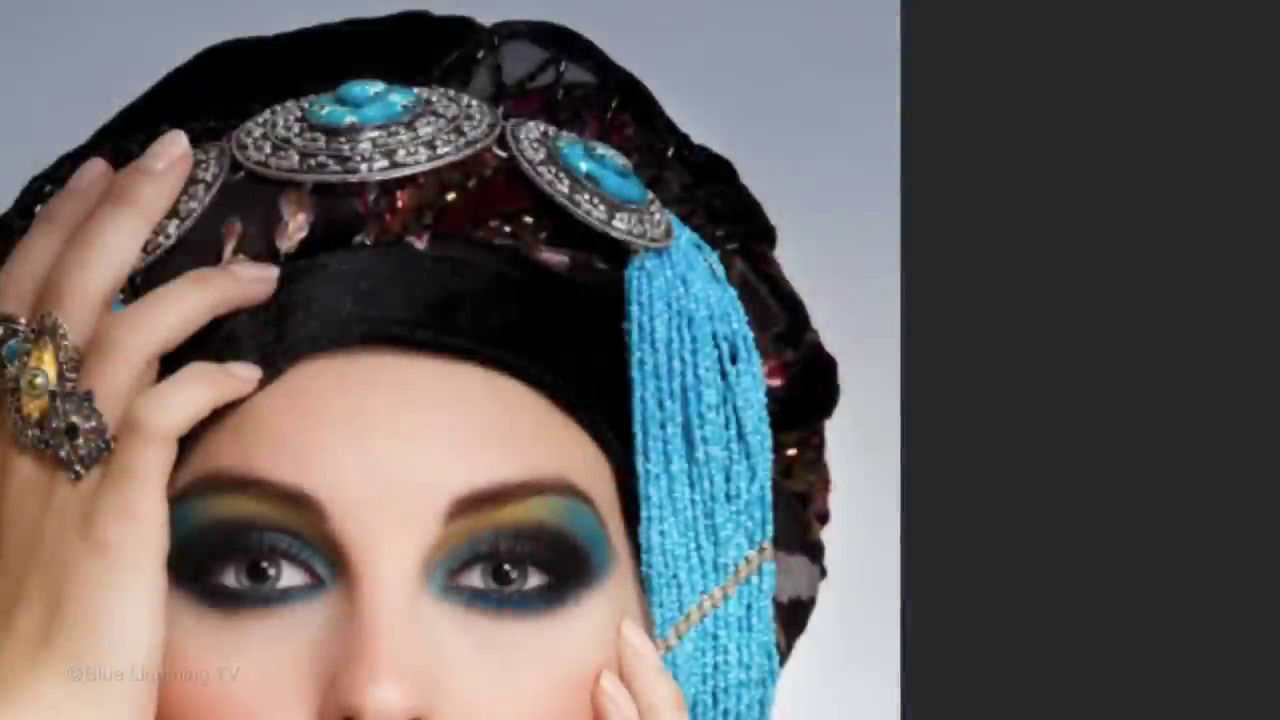
{"action": "left_click", "coordinate": [1208, 134]}
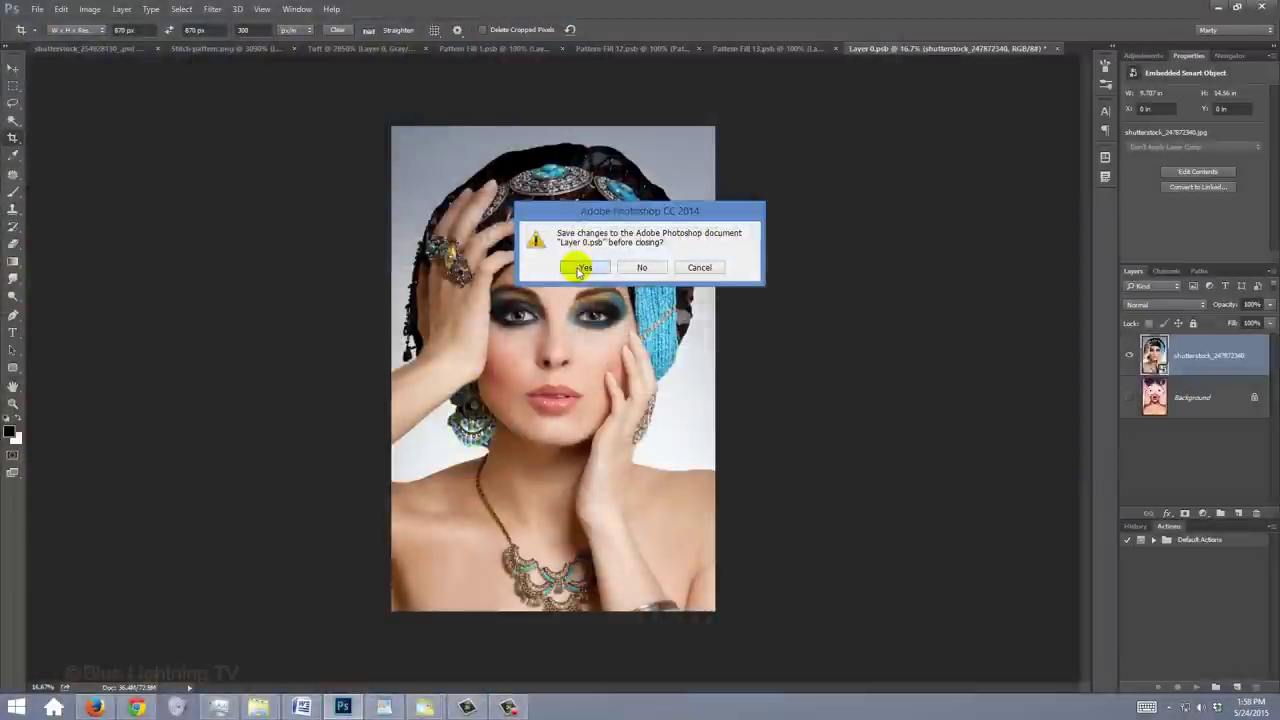
{"action": "left_click", "coordinate": [453, 418]}
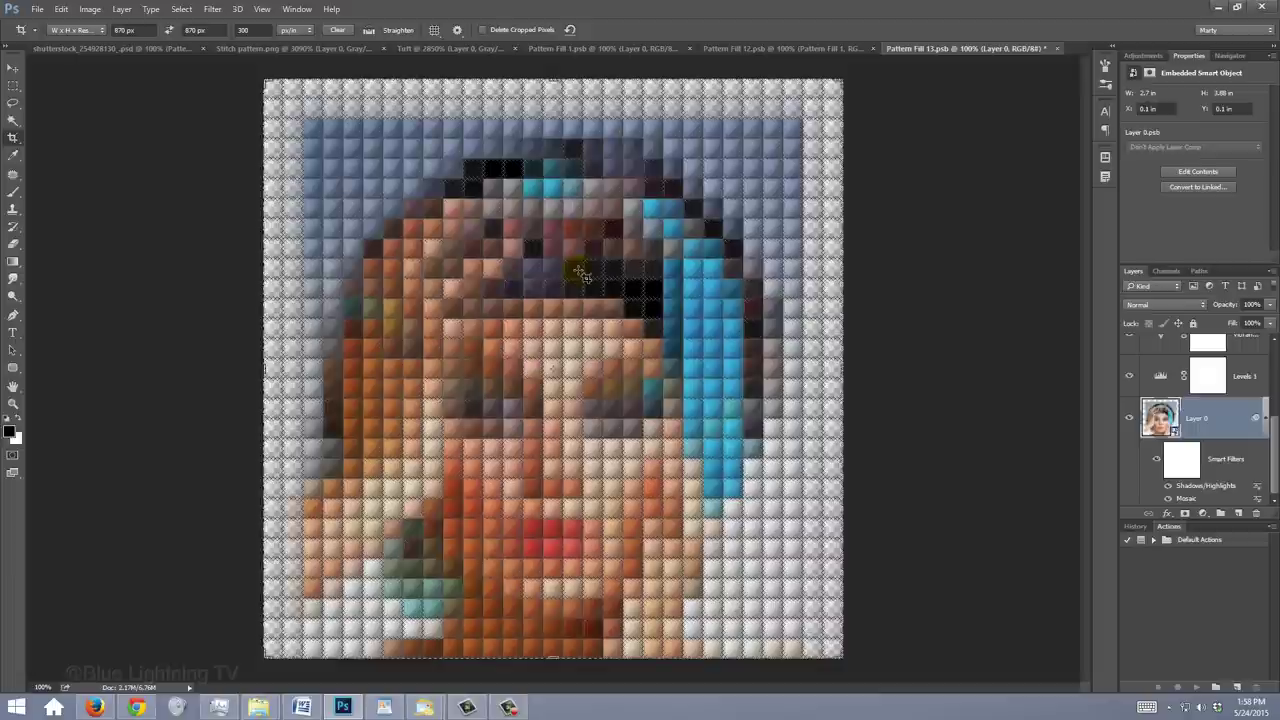
Step: Scale the turbaned portrait up from its centre and shift it up-right to fill the square
{"action": "key", "text": "ctrl+t"}
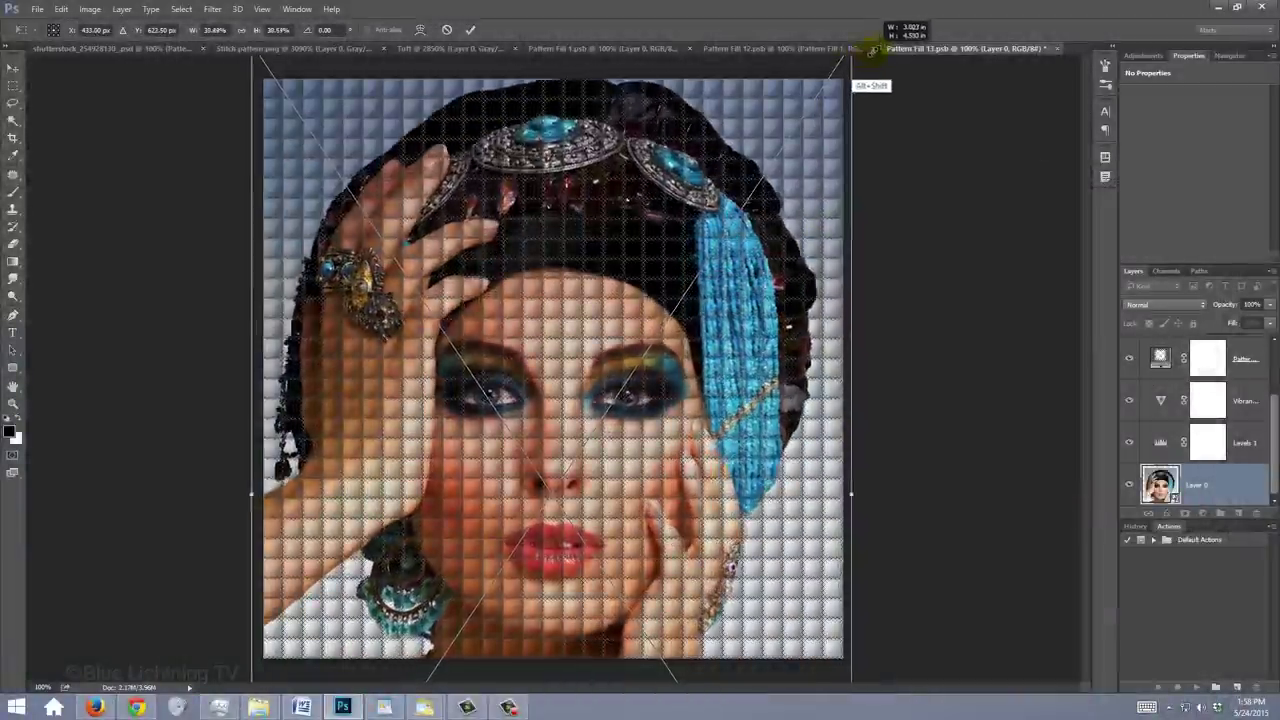
{"action": "left_click_drag", "start_coordinate": [871, 49], "coordinate": [890, 40]}
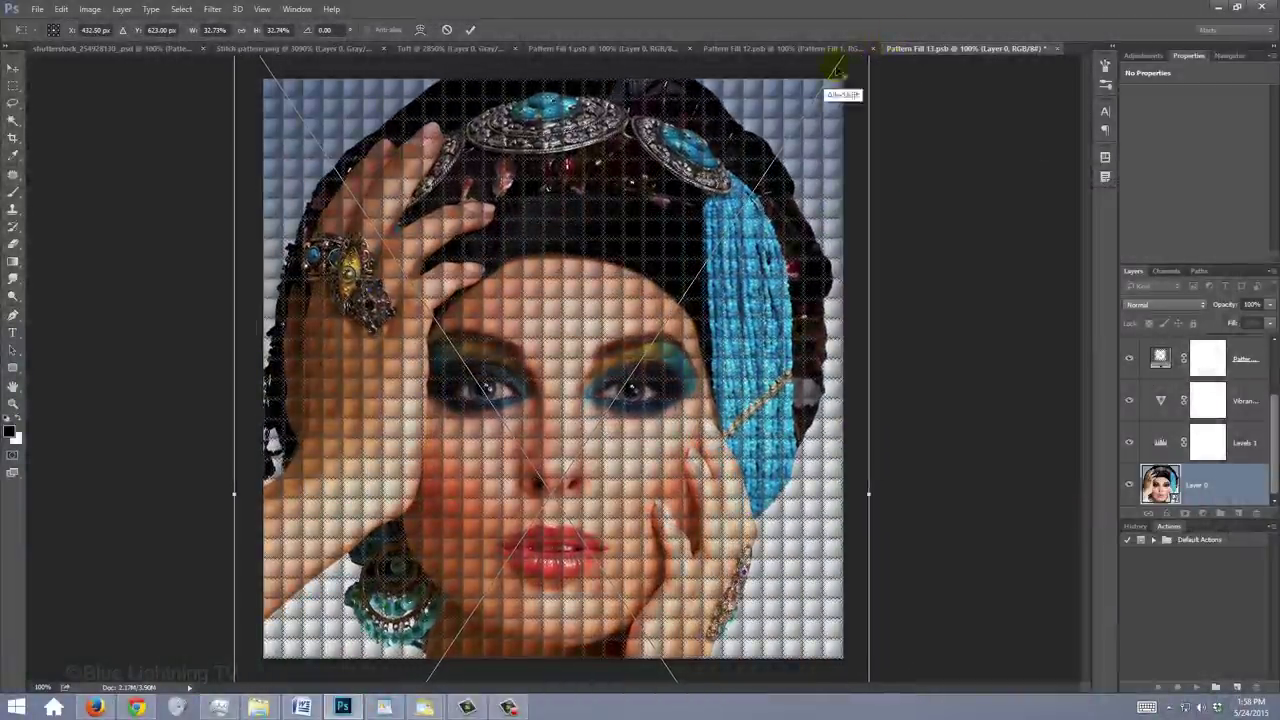
{"action": "mouse_move", "coordinate": [569, 203]}
{"action": "left_mouse_down"}
{"action": "mouse_move", "coordinate": [583, 178]}
{"action": "mouse_move", "coordinate": [579, 190]}
{"action": "left_mouse_up"}
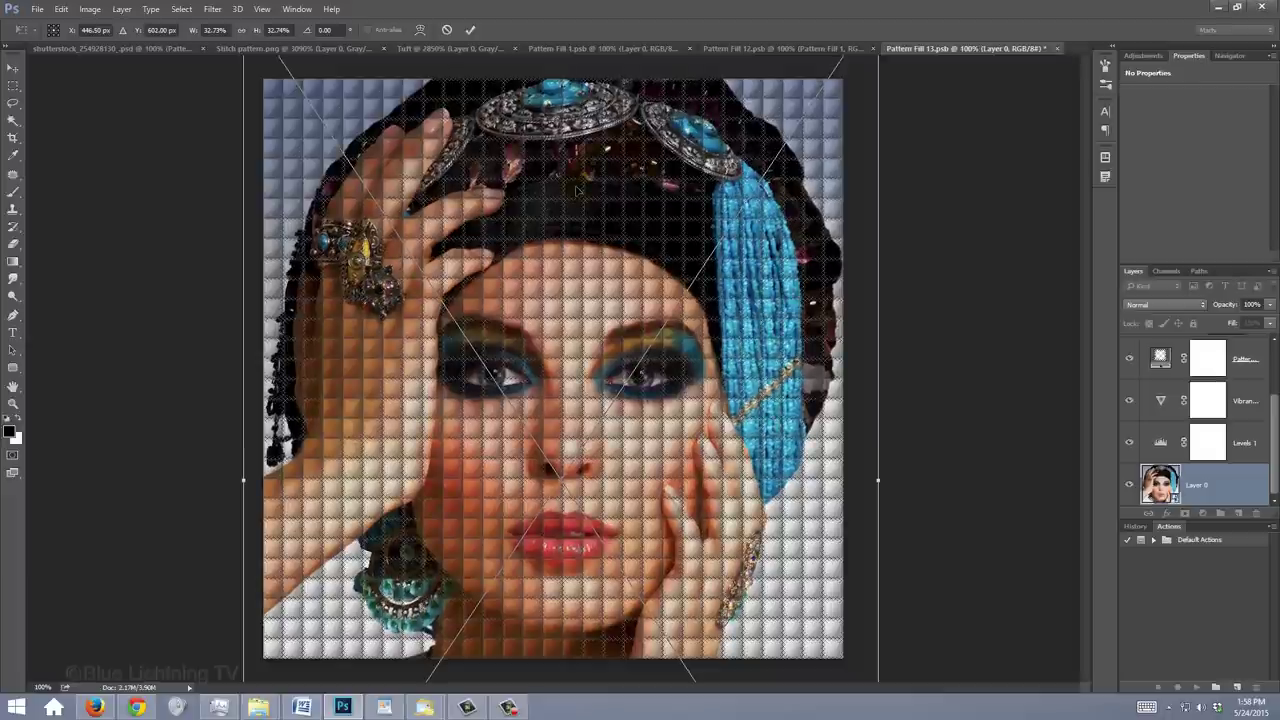
{"action": "key", "text": "Return"}
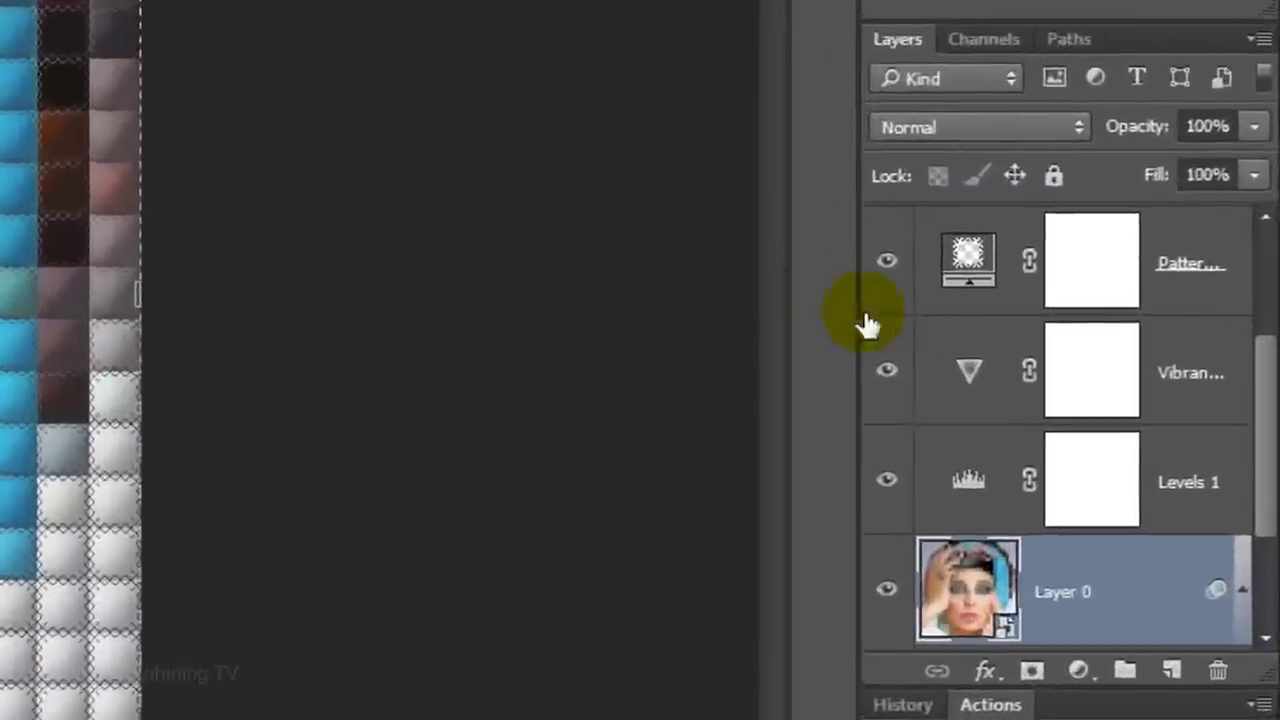
Step: Duplicate the Vibrance adjustment layer to strengthen the colour boost
{"action": "left_click", "coordinate": [1160, 398]}
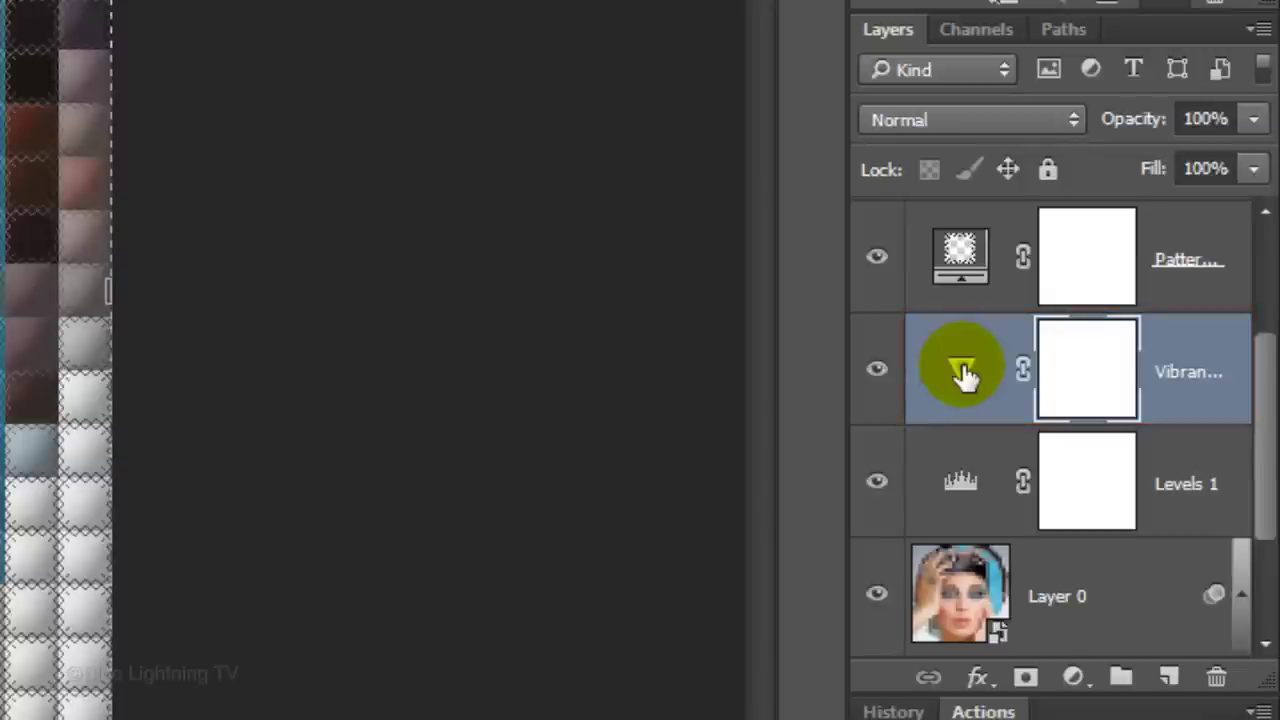
{"action": "key", "text": "ctrl+j"}
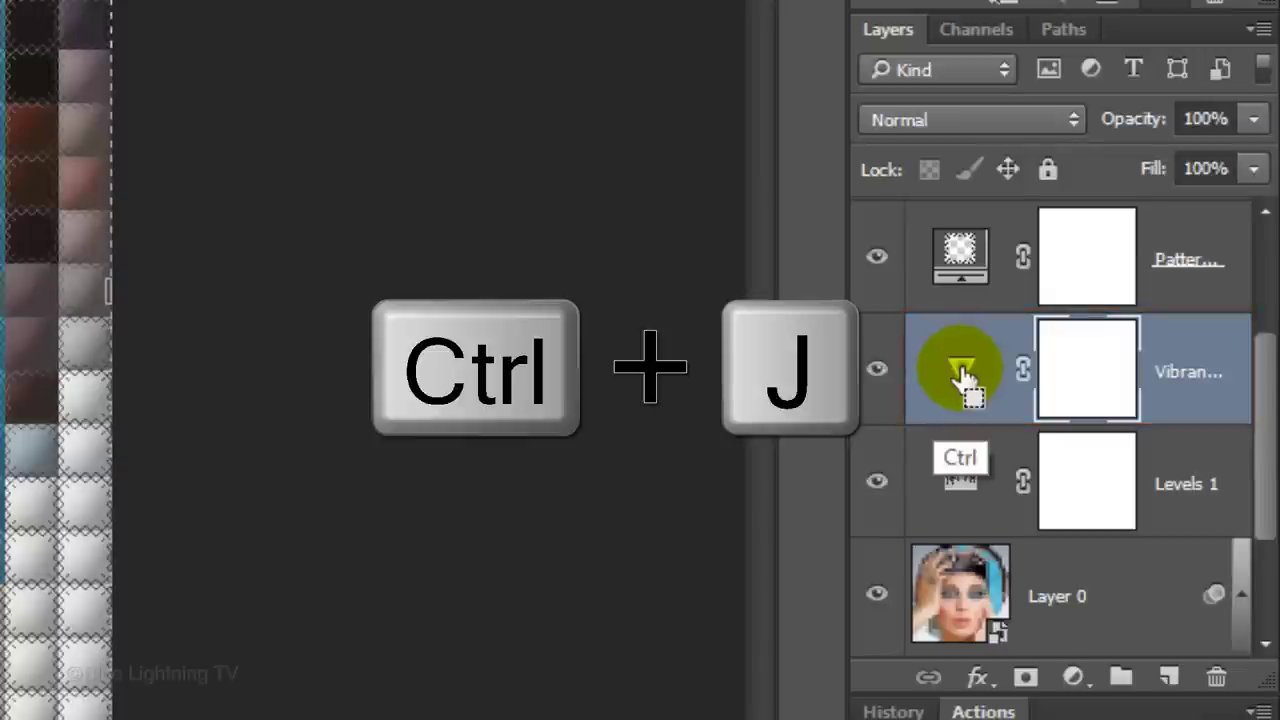
{"action": "key", "text": "ctrl+j"}
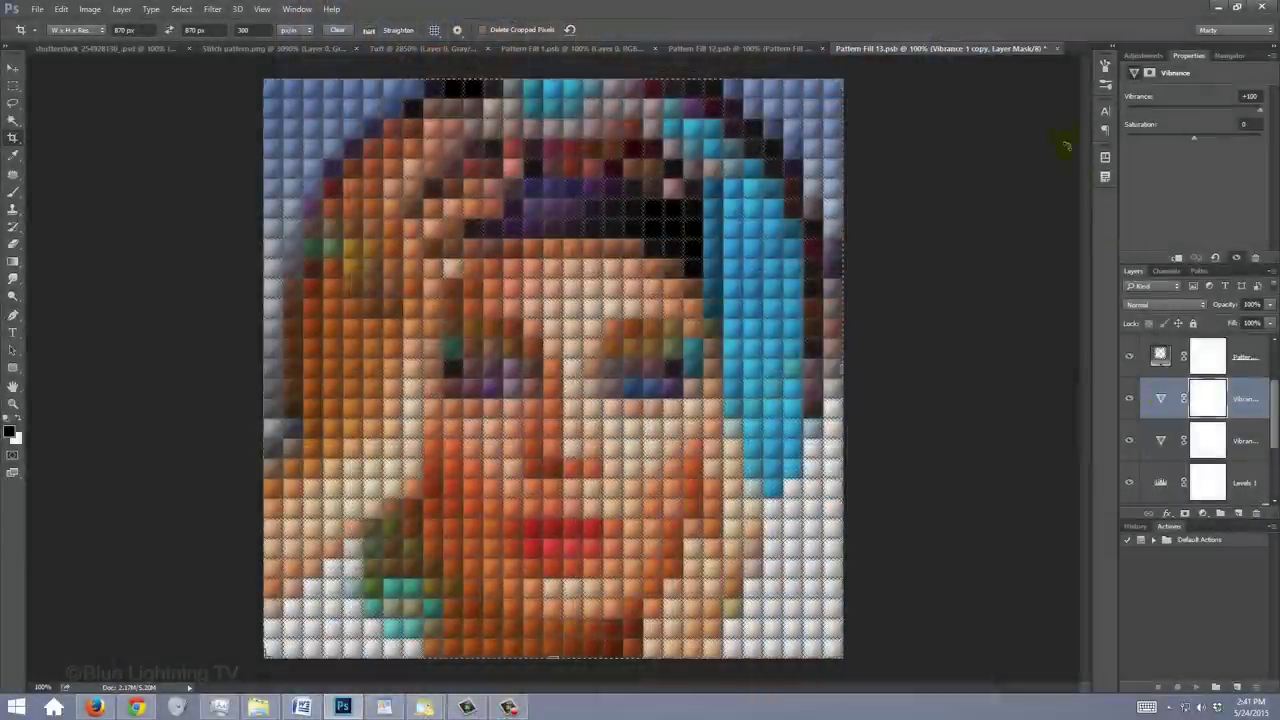
Step: Save and close Pattern Fill 13 and Pattern Fill 12, returning to the main quilt document
{"action": "left_click", "coordinate": [1058, 49]}
{"action": "left_click", "coordinate": [594, 268]}
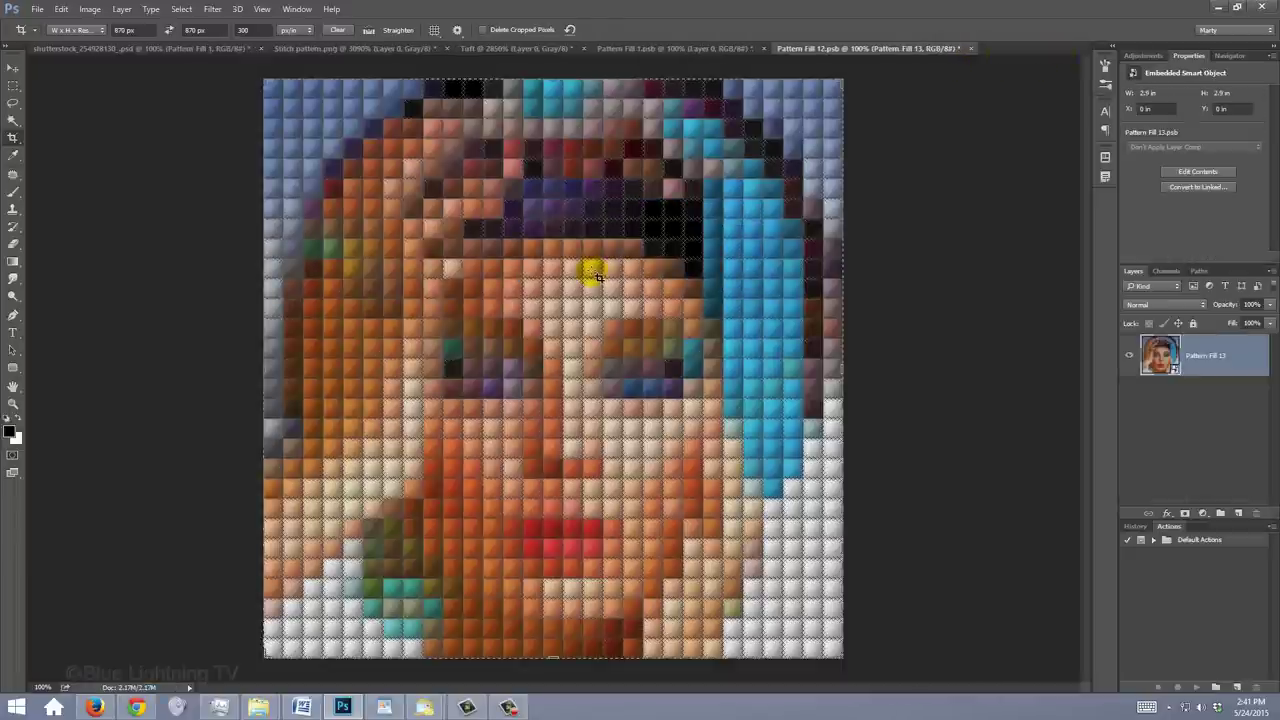
{"action": "left_click", "coordinate": [969, 48]}
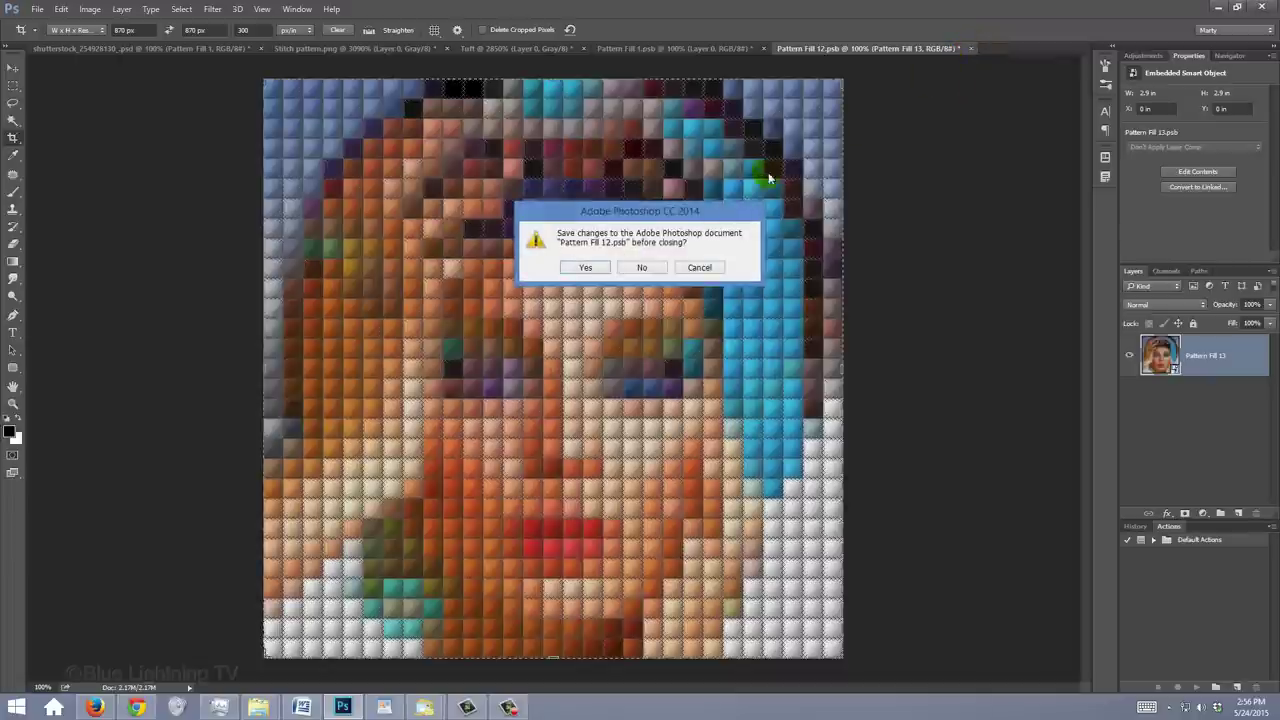
{"action": "left_click", "coordinate": [587, 269]}
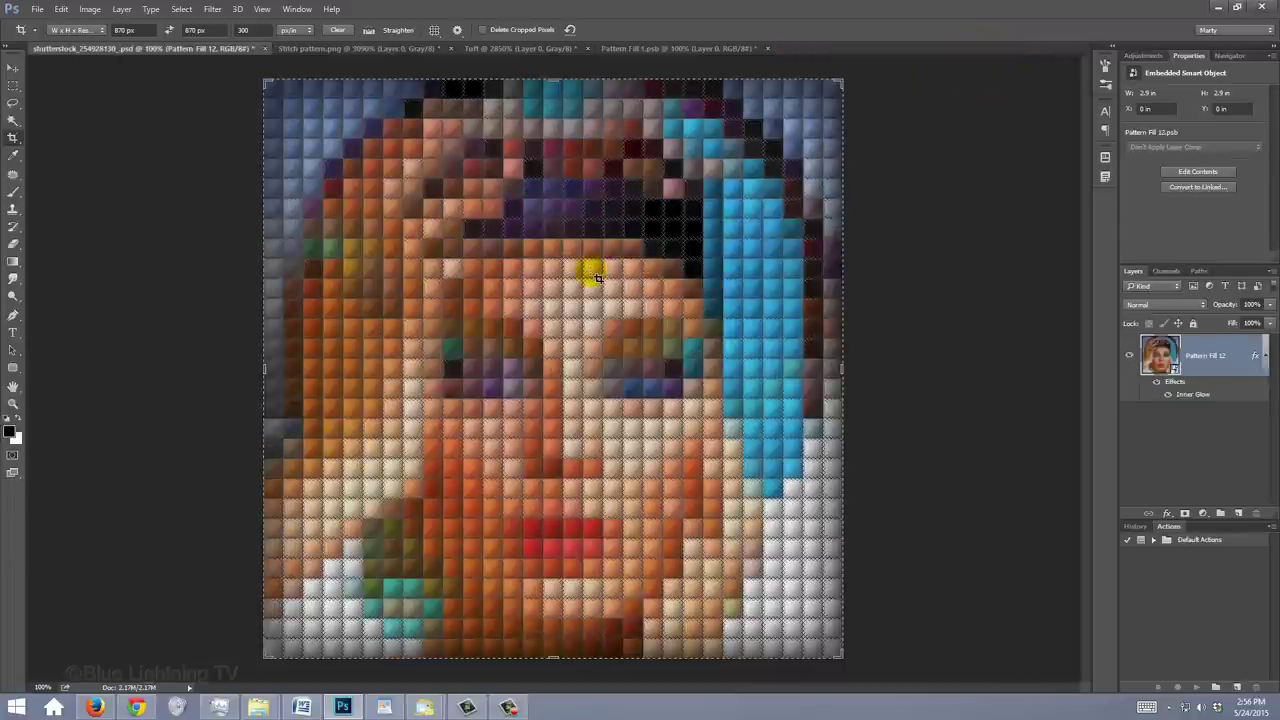
{"action": "key", "text": "v"}
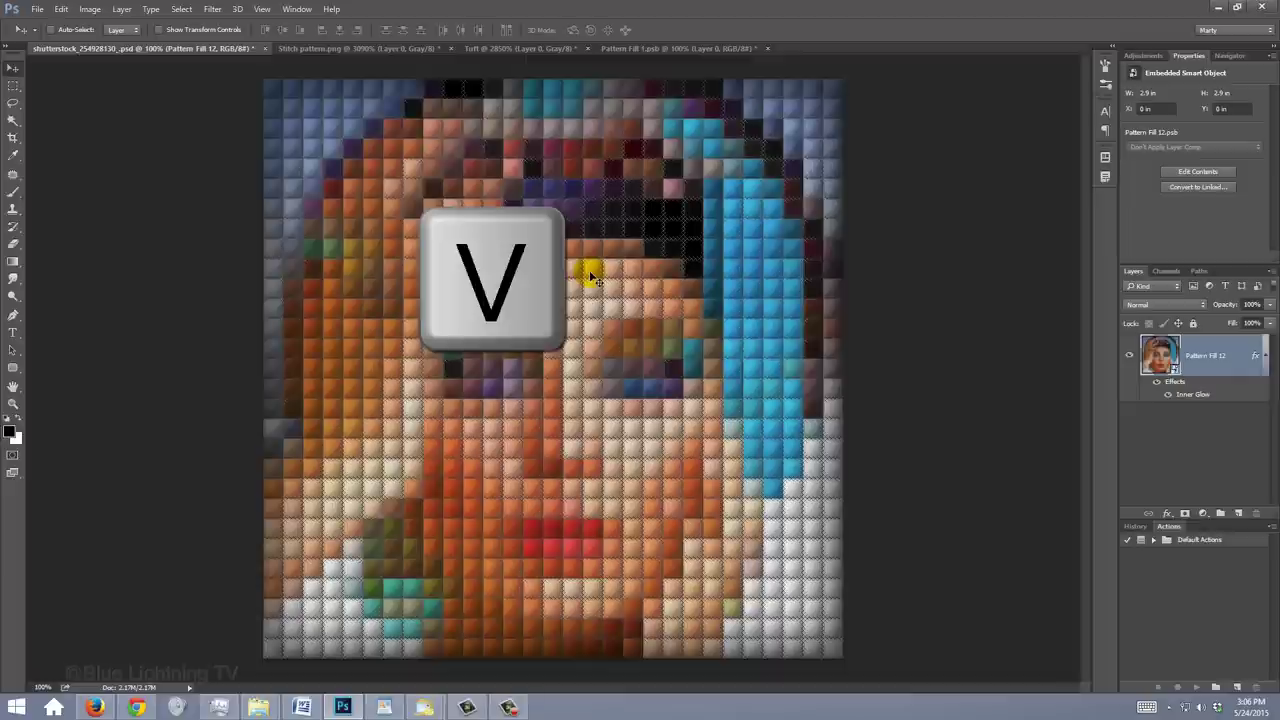